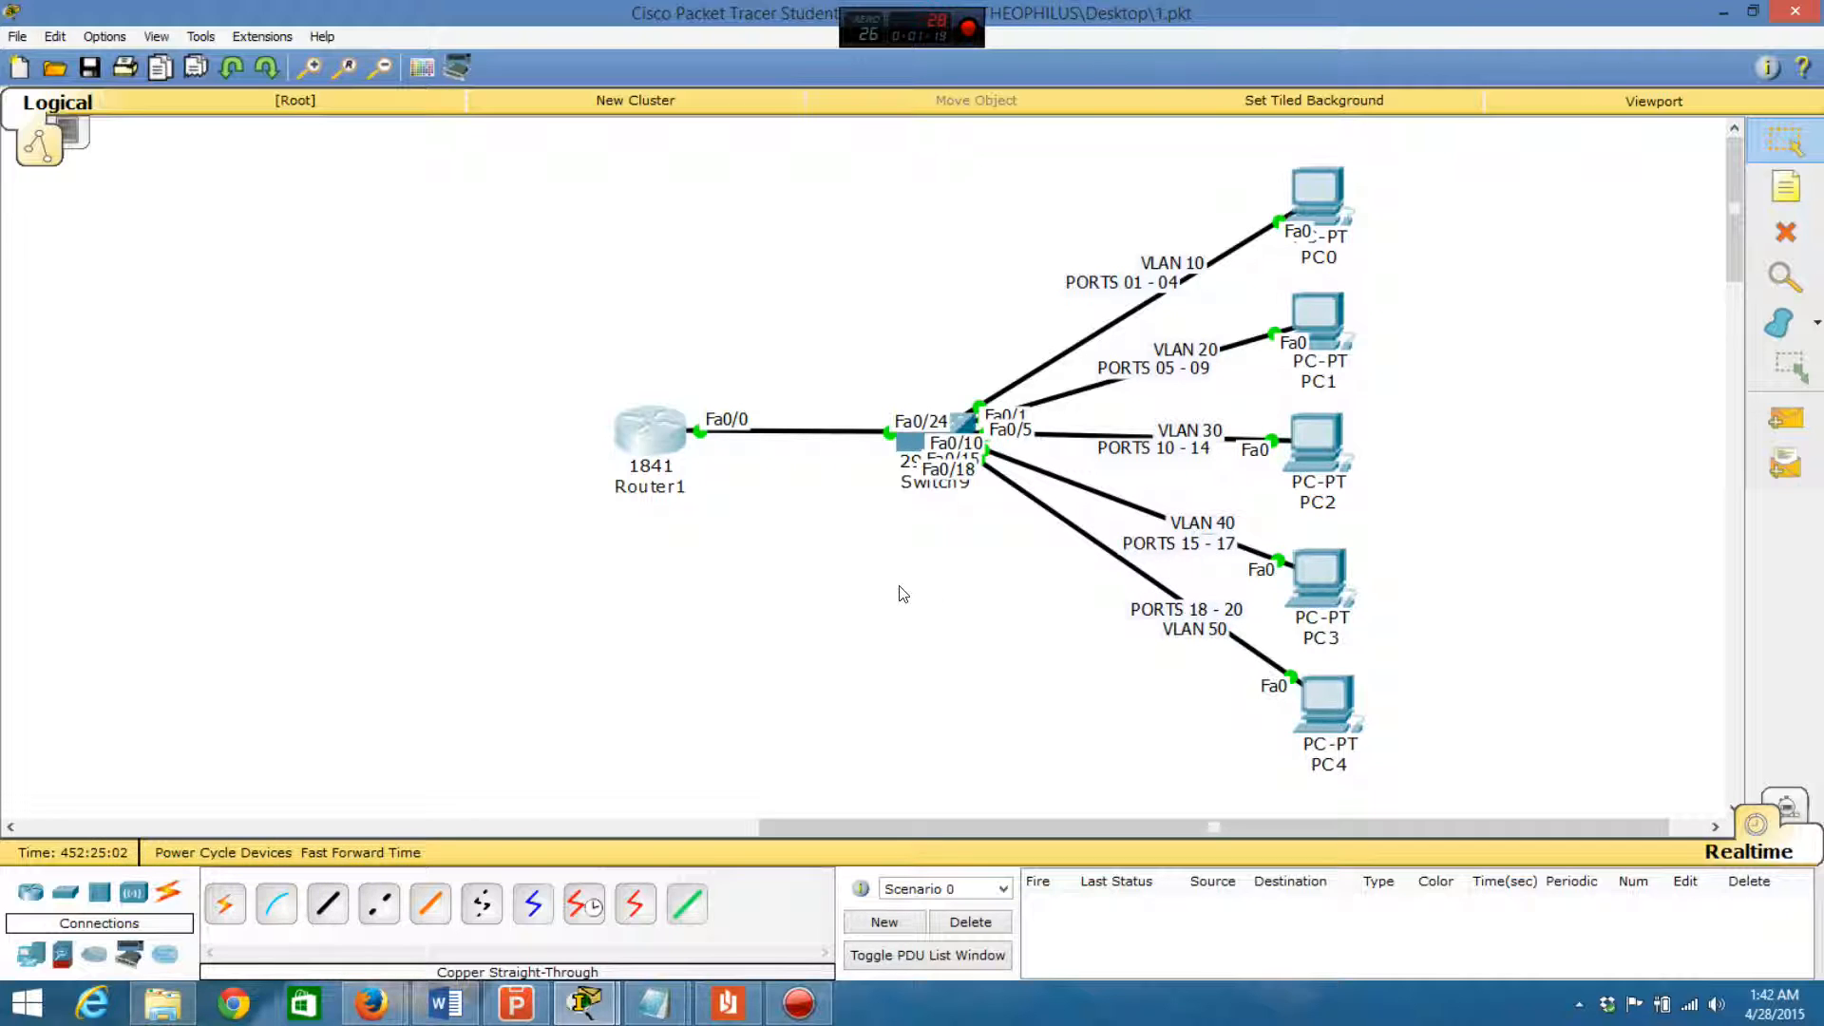
- Open Router1's command line interface and place its window clear of the PCs and their VLAN labels
click(646, 429)
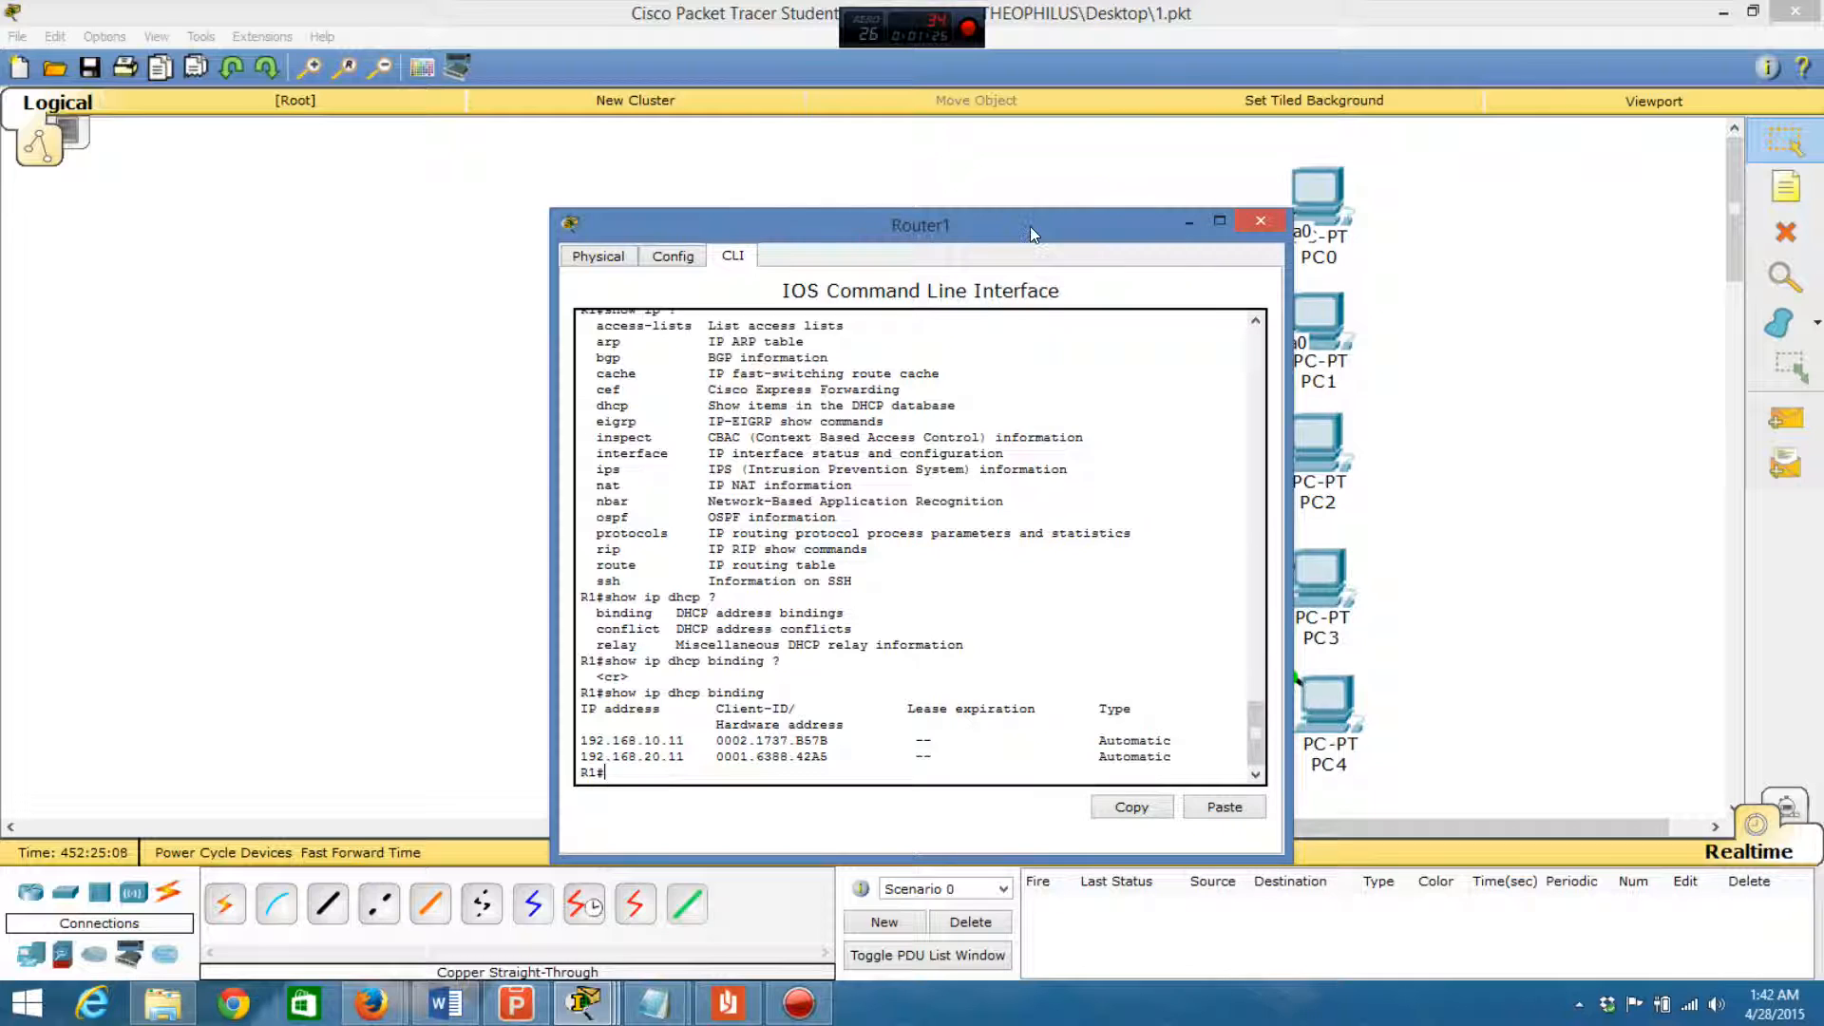
drag(1030, 226, 729, 186)
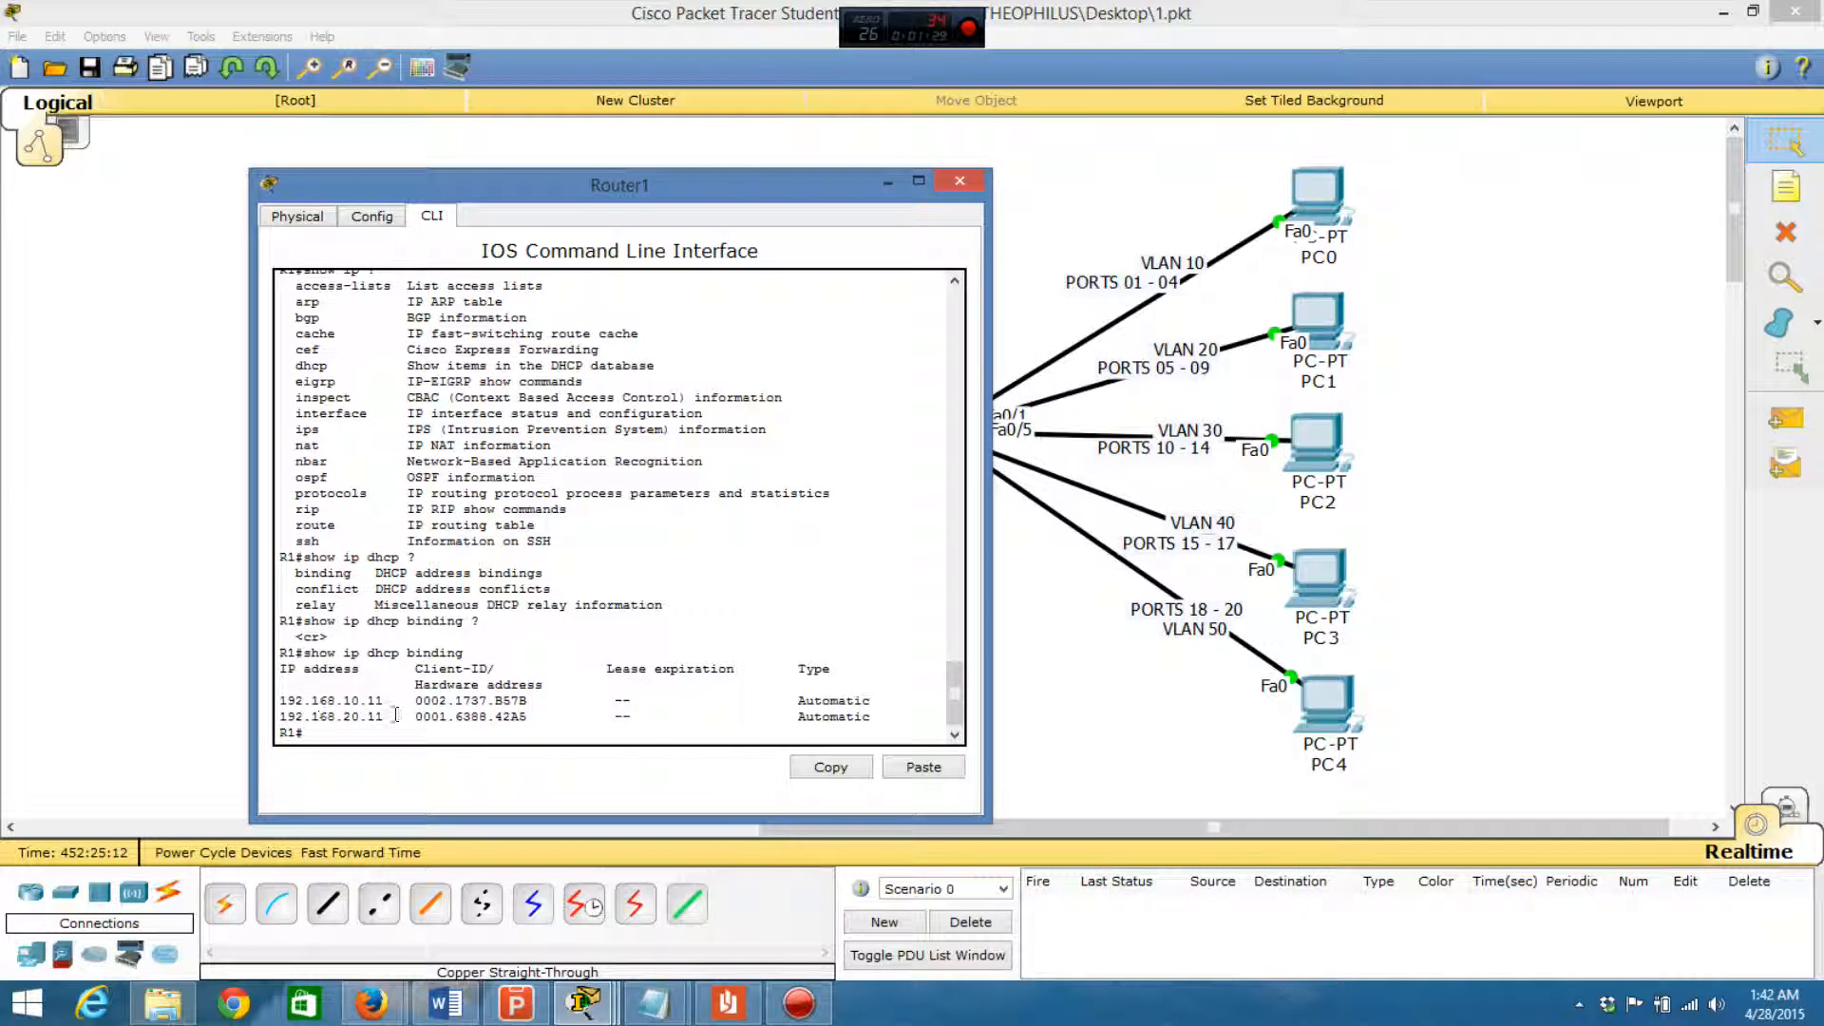
drag(684, 186, 582, 160)
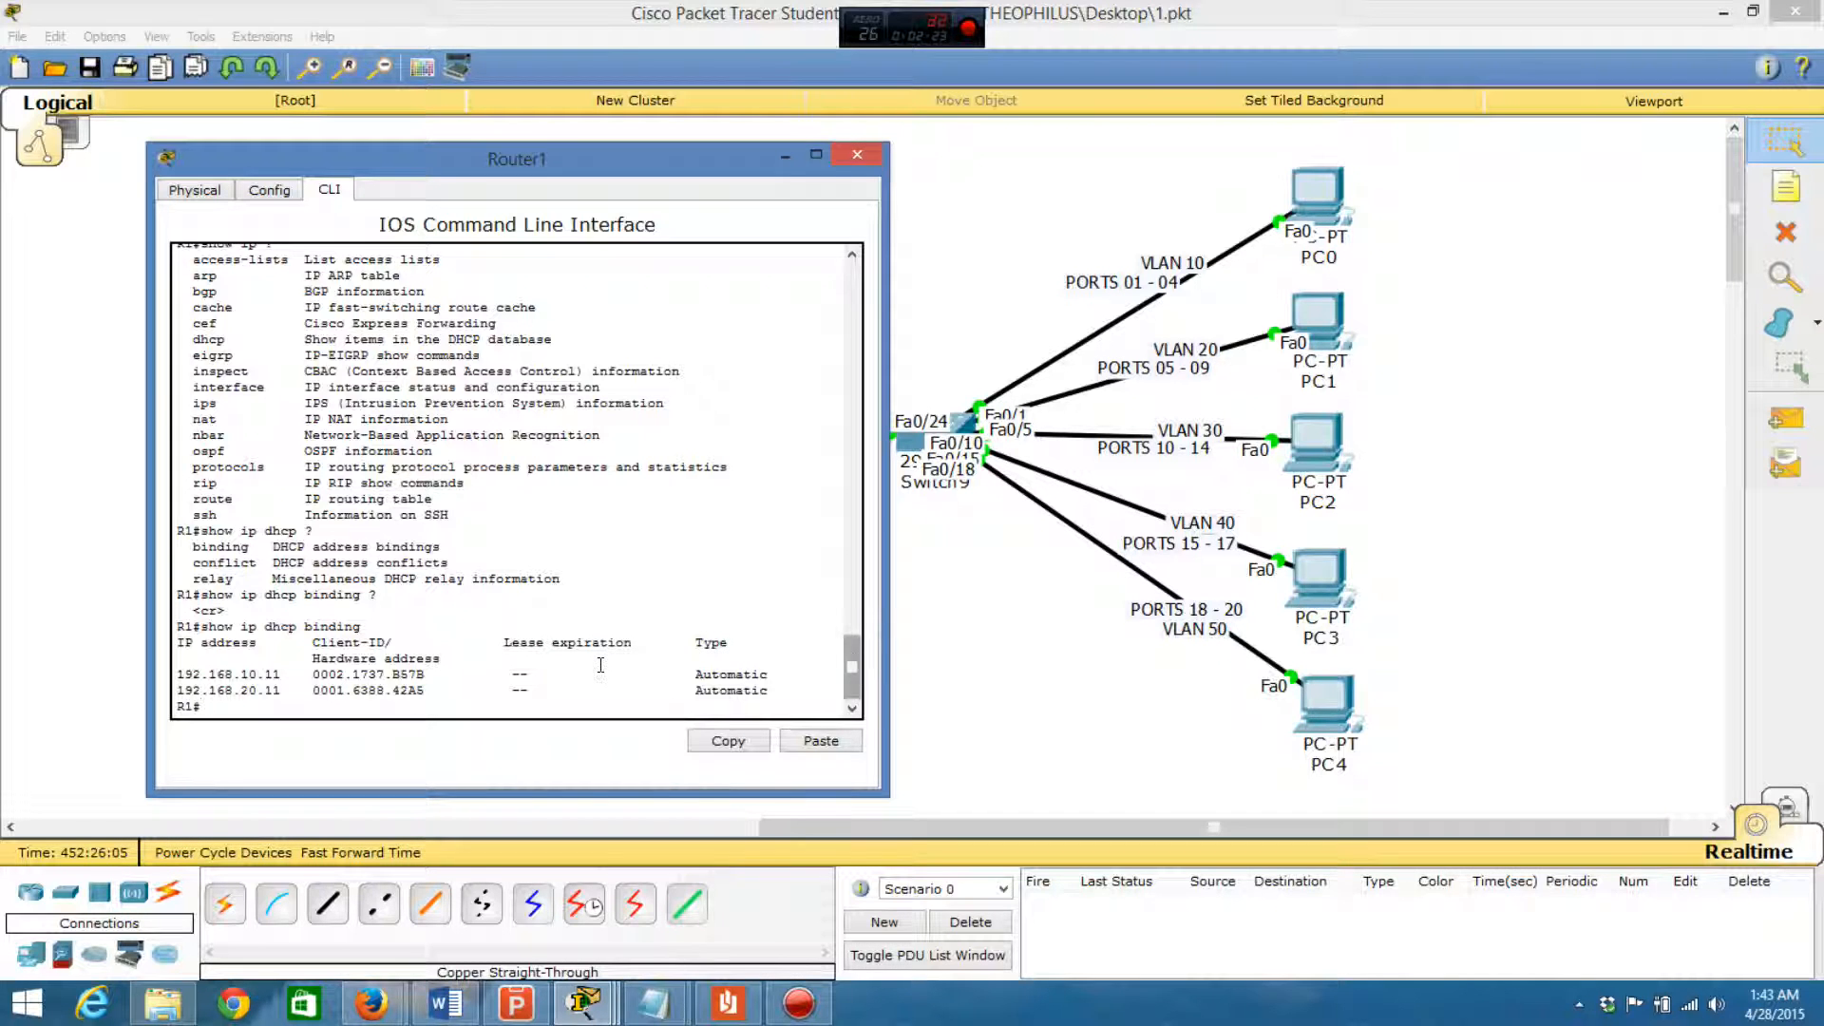
key(Return)
key(Return)
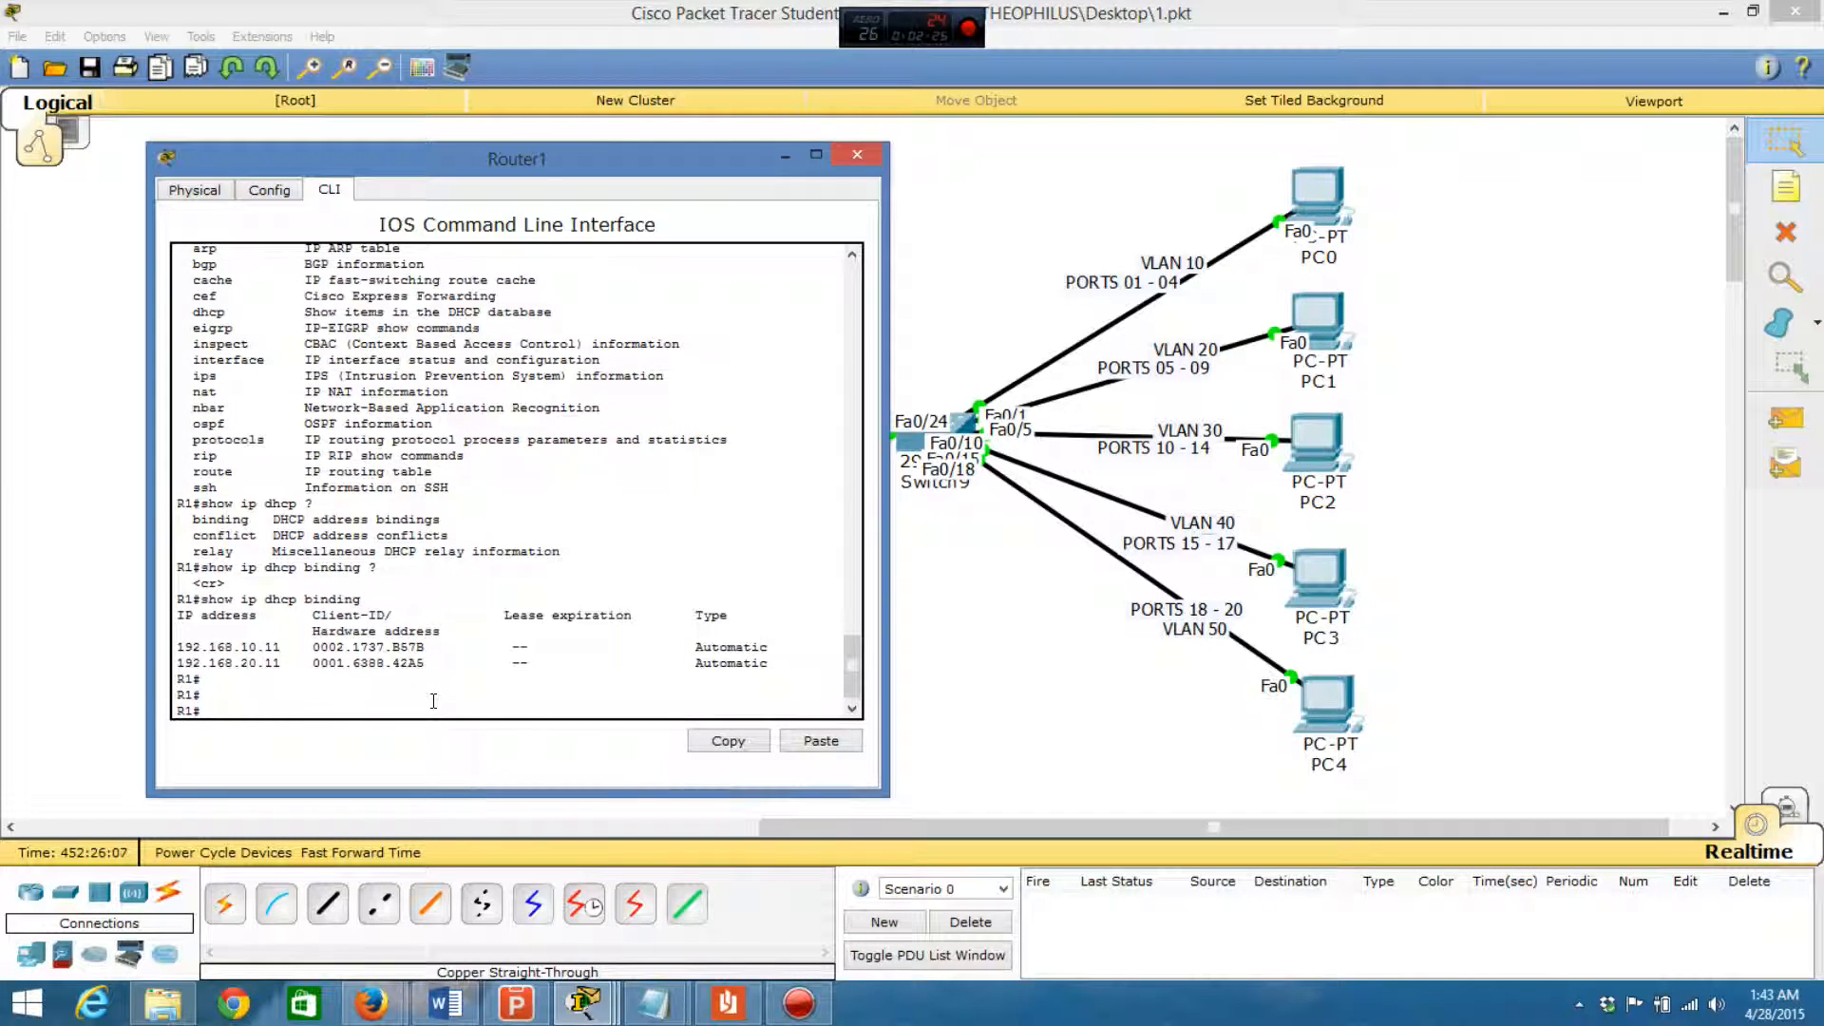
mouse_move(652, 169)
mouse_down()
mouse_move(606, 163)
mouse_move(622, 155)
mouse_up()
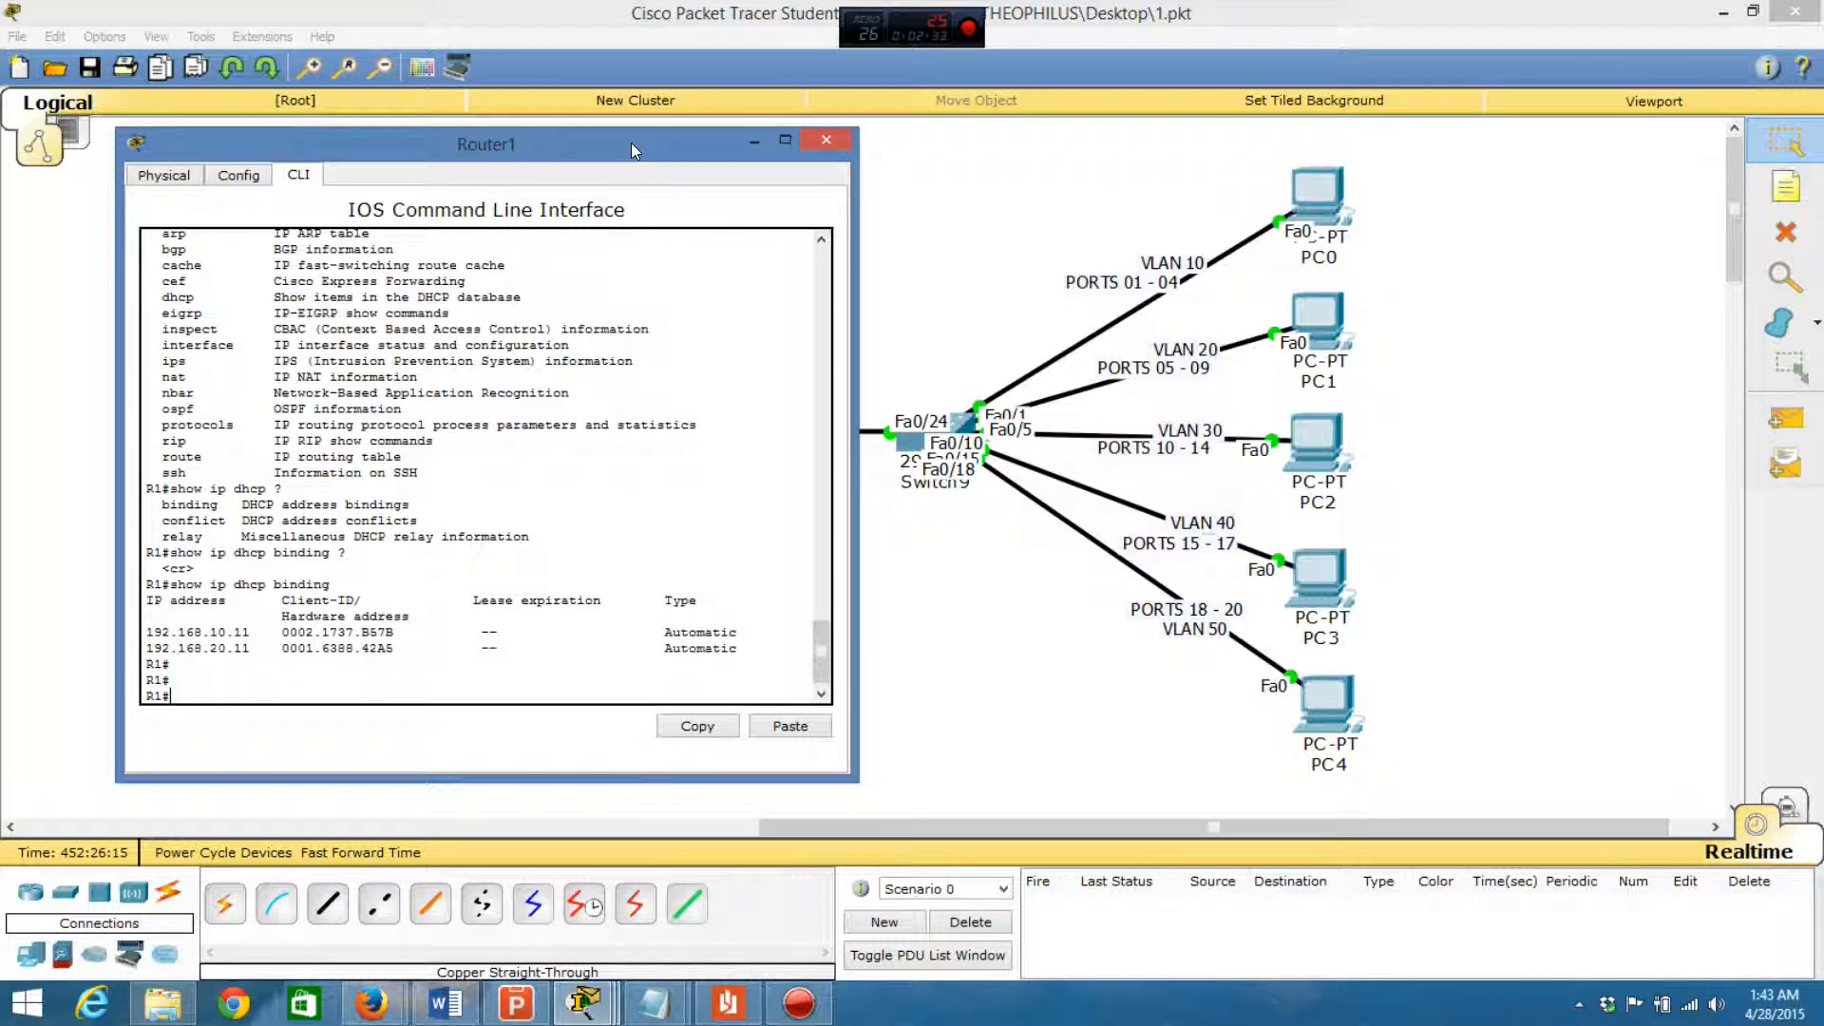
drag(631, 142, 666, 139)
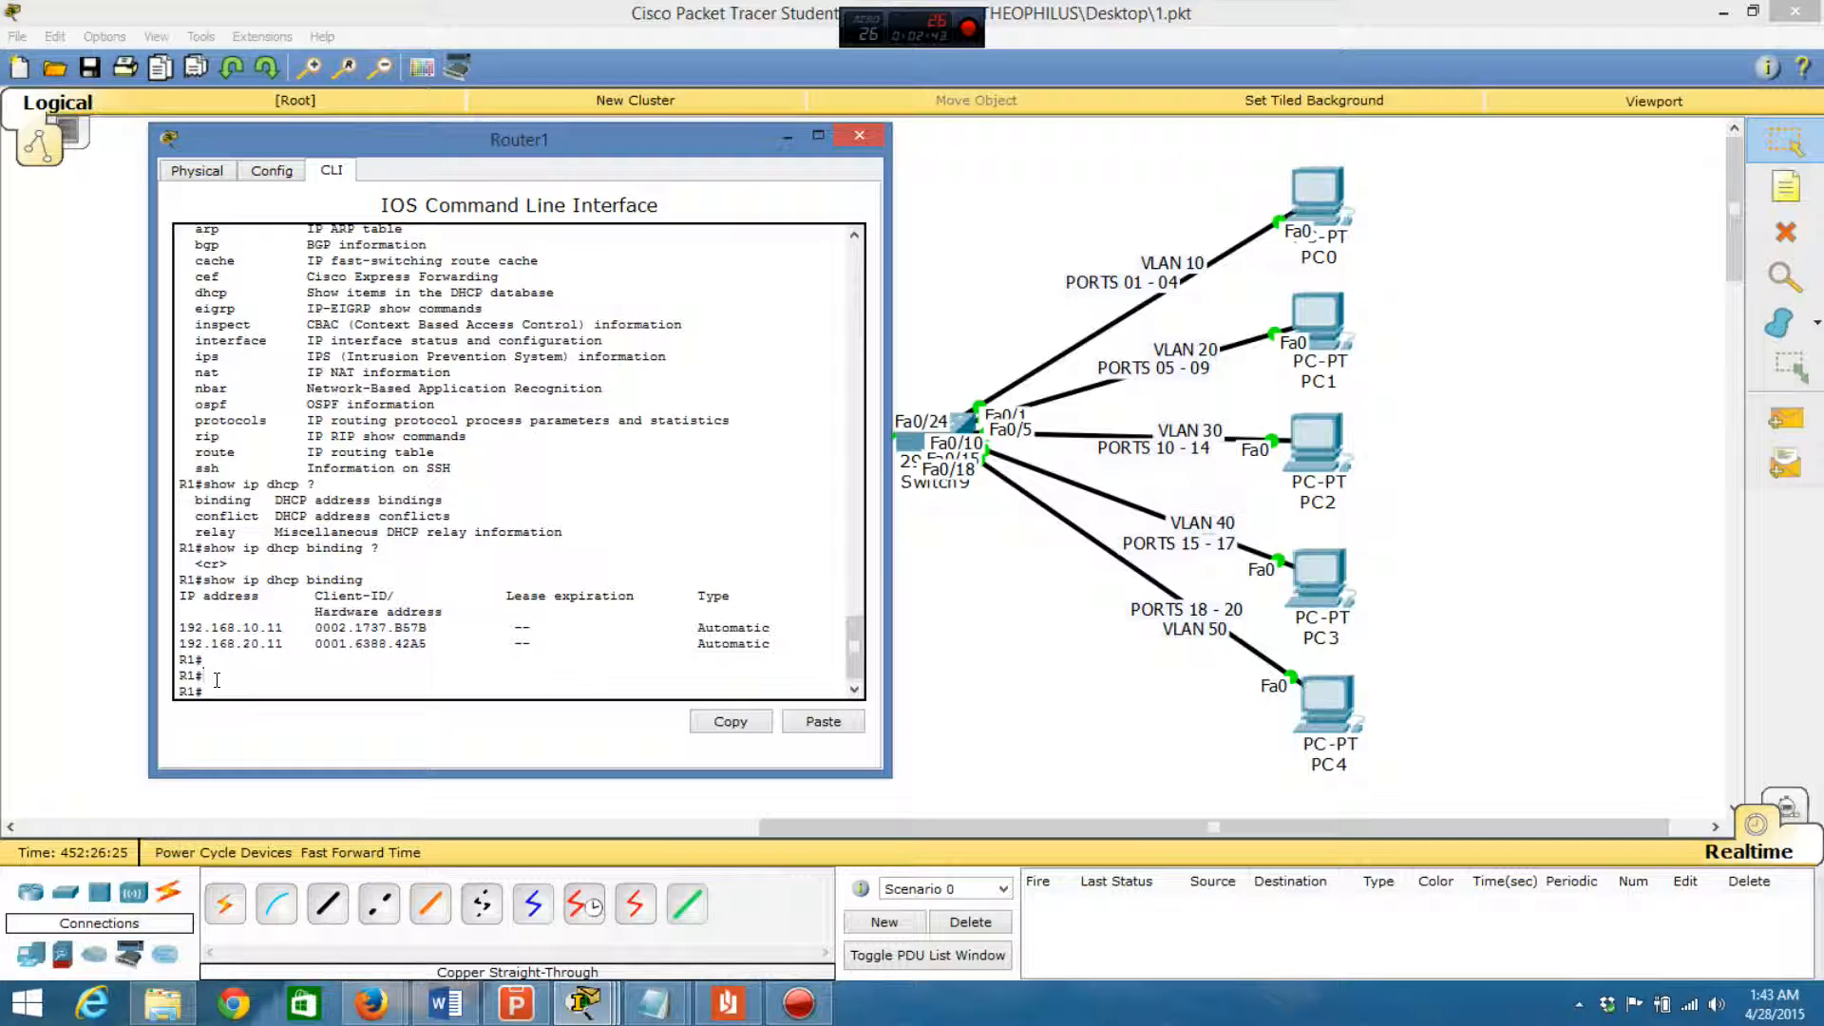
- Enter global configuration mode from the terminal on Router1
key(Return)
key(Return)
text(conf)
key(BackSpace)
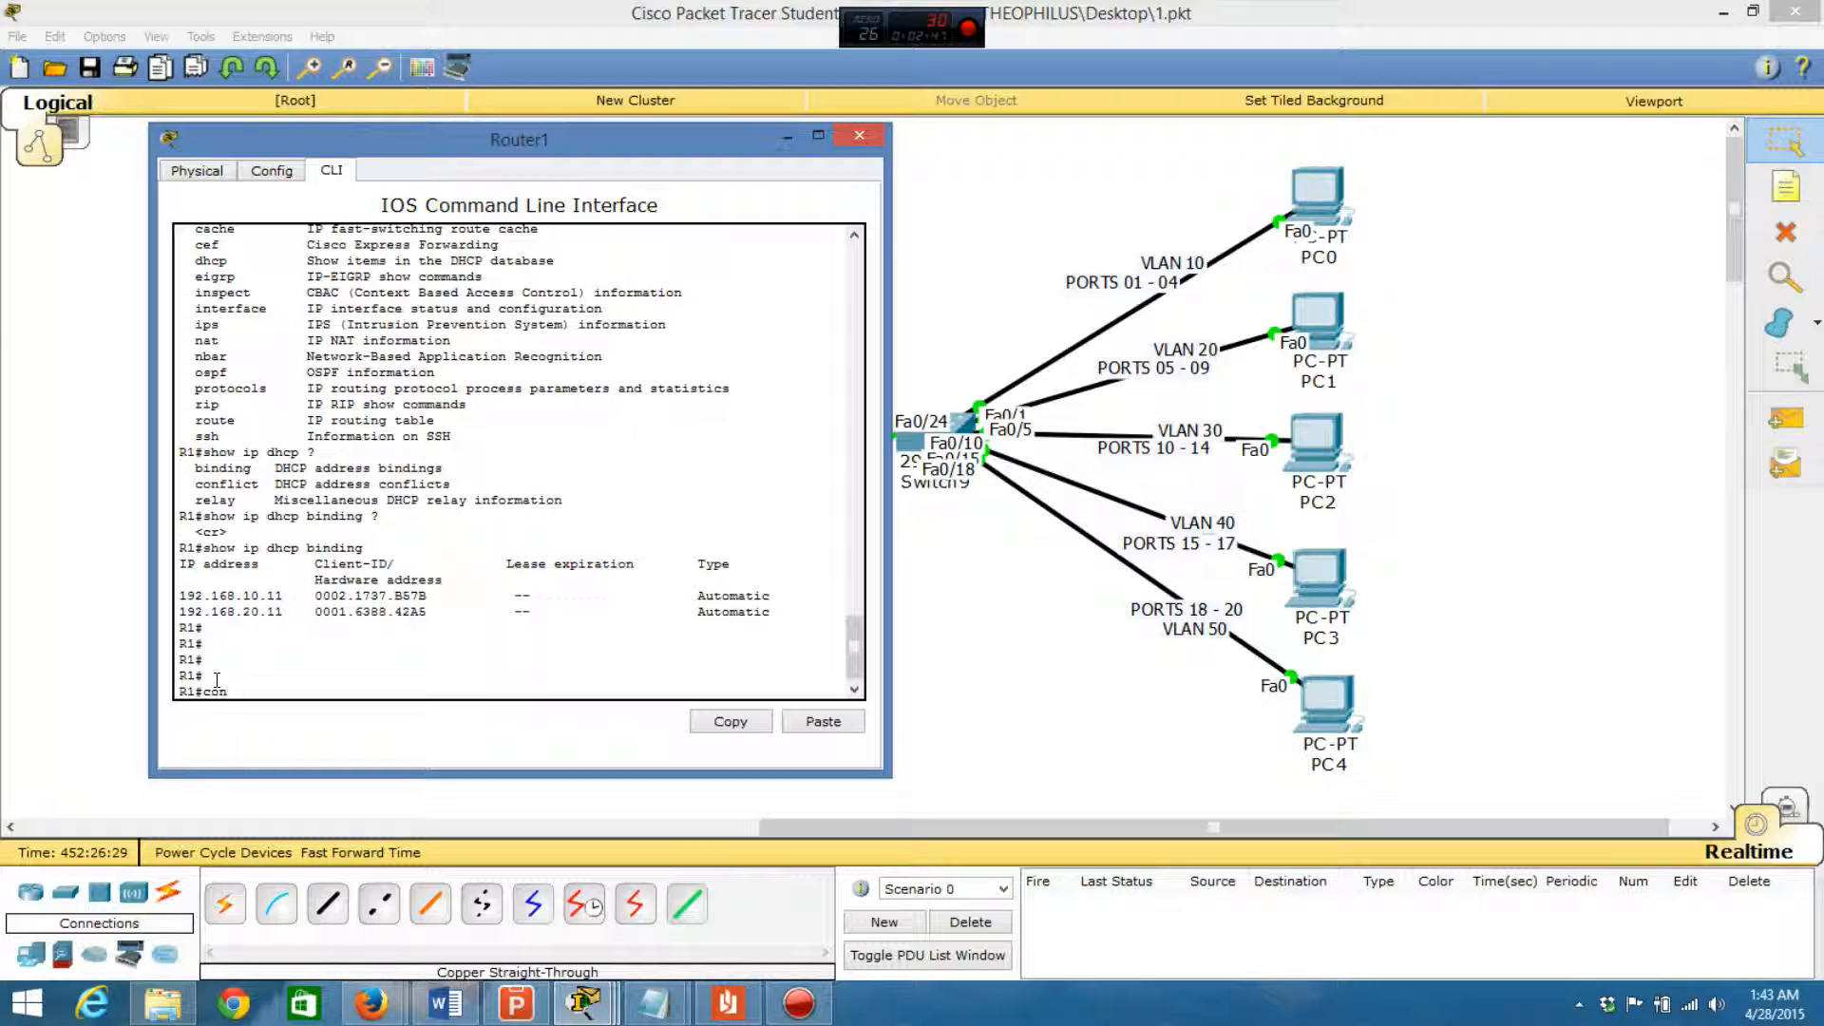
text(f)
key(Return)
key(Return)
key(Return)
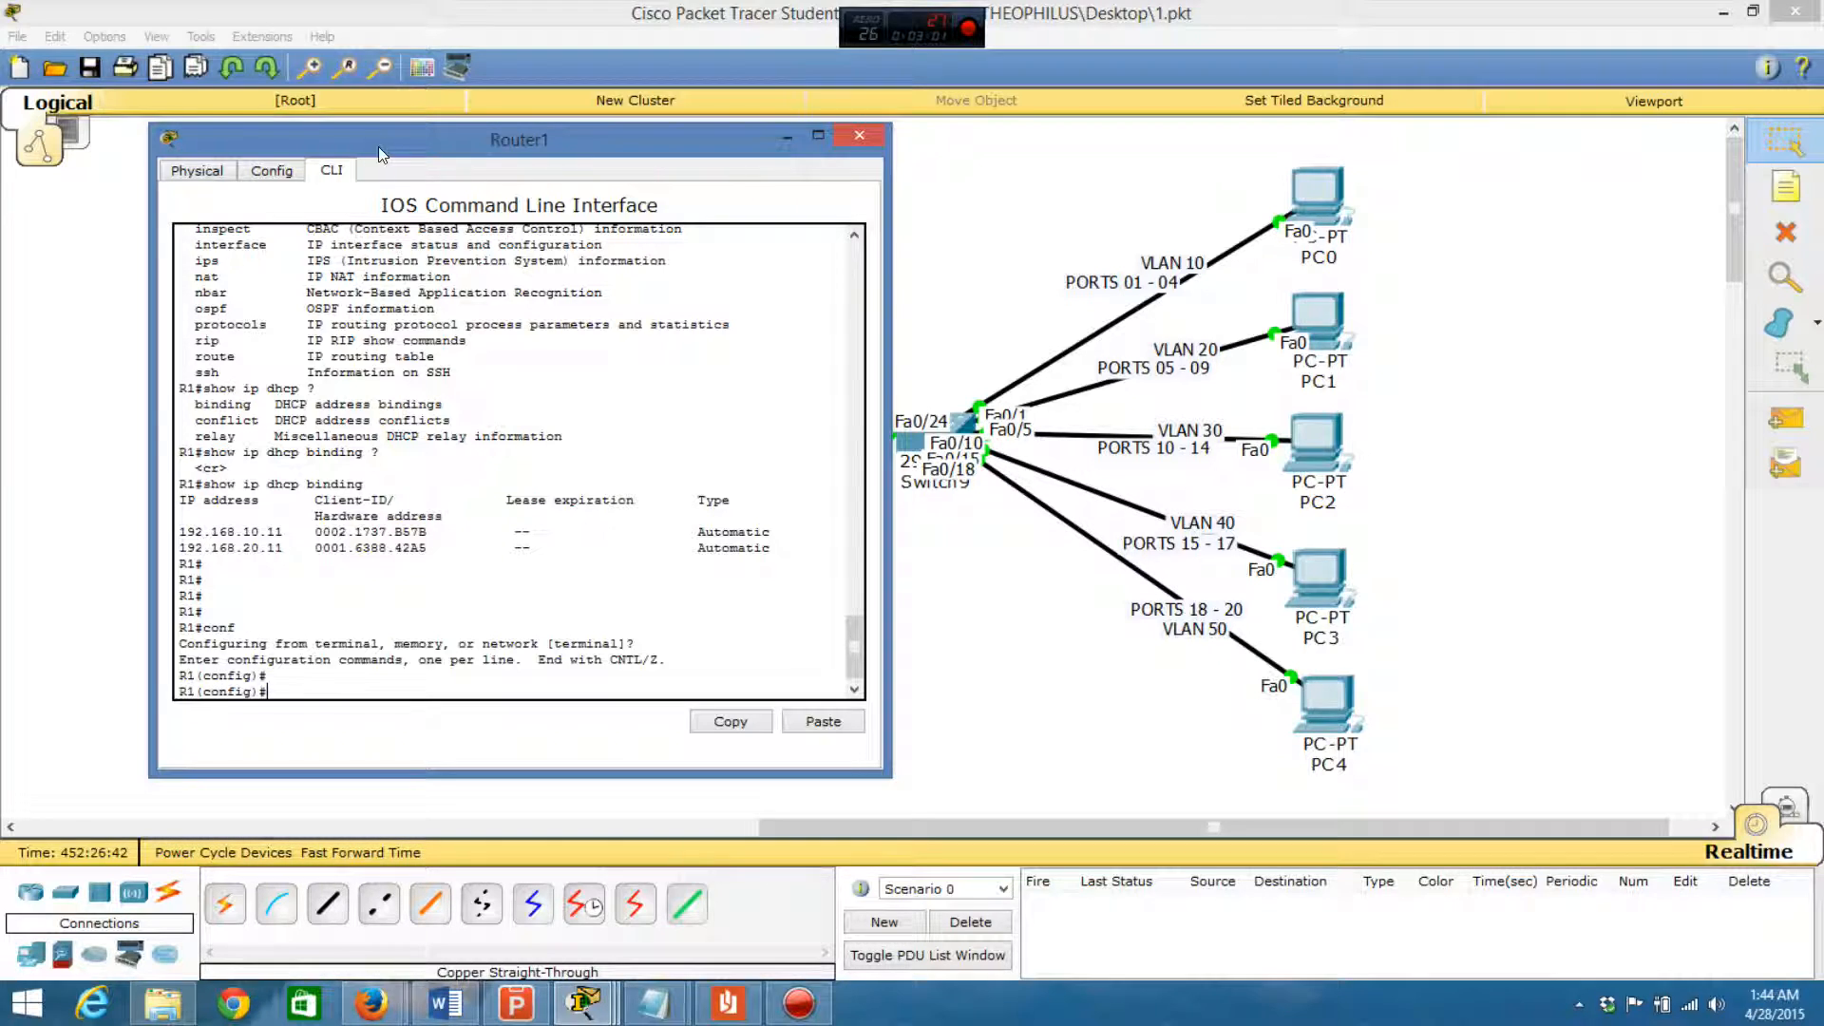
- Create subinterface fa0/0.30 on Router1 and keep the CLI window clear of the PCs
drag(596, 141, 1278, 136)
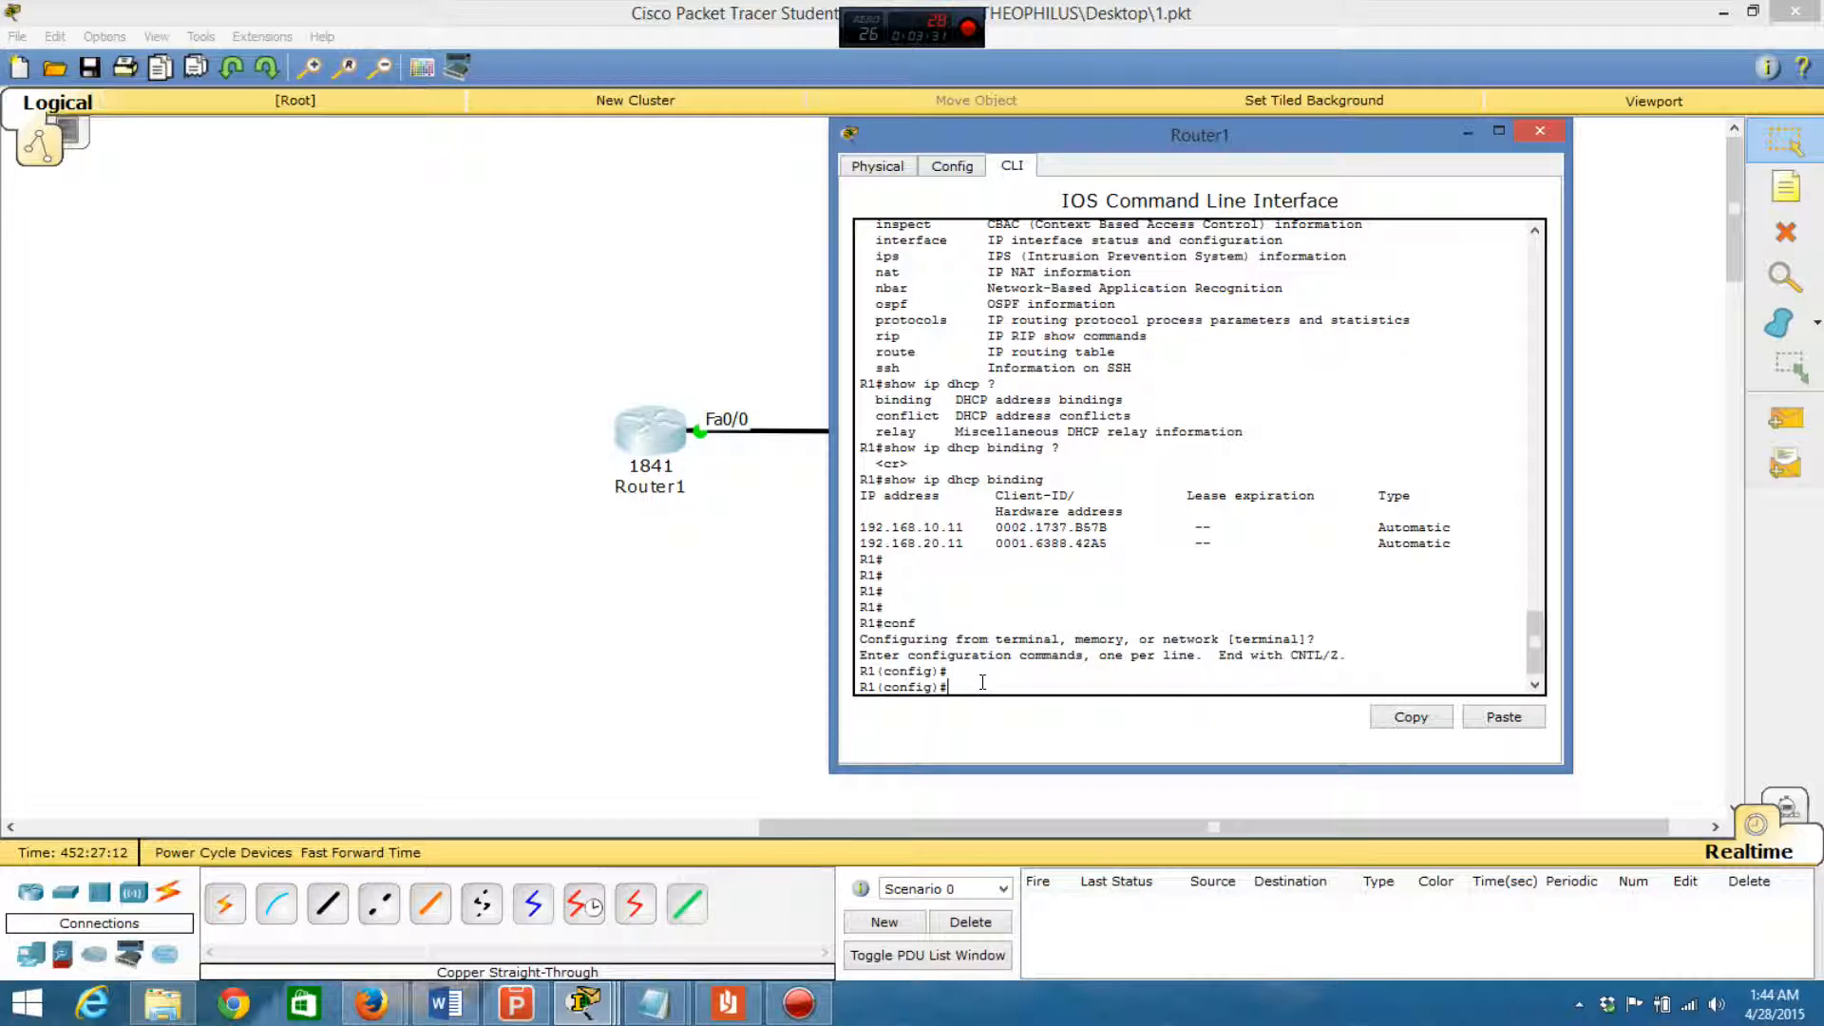
text(int fa0/0)
drag(1296, 129, 796, 290)
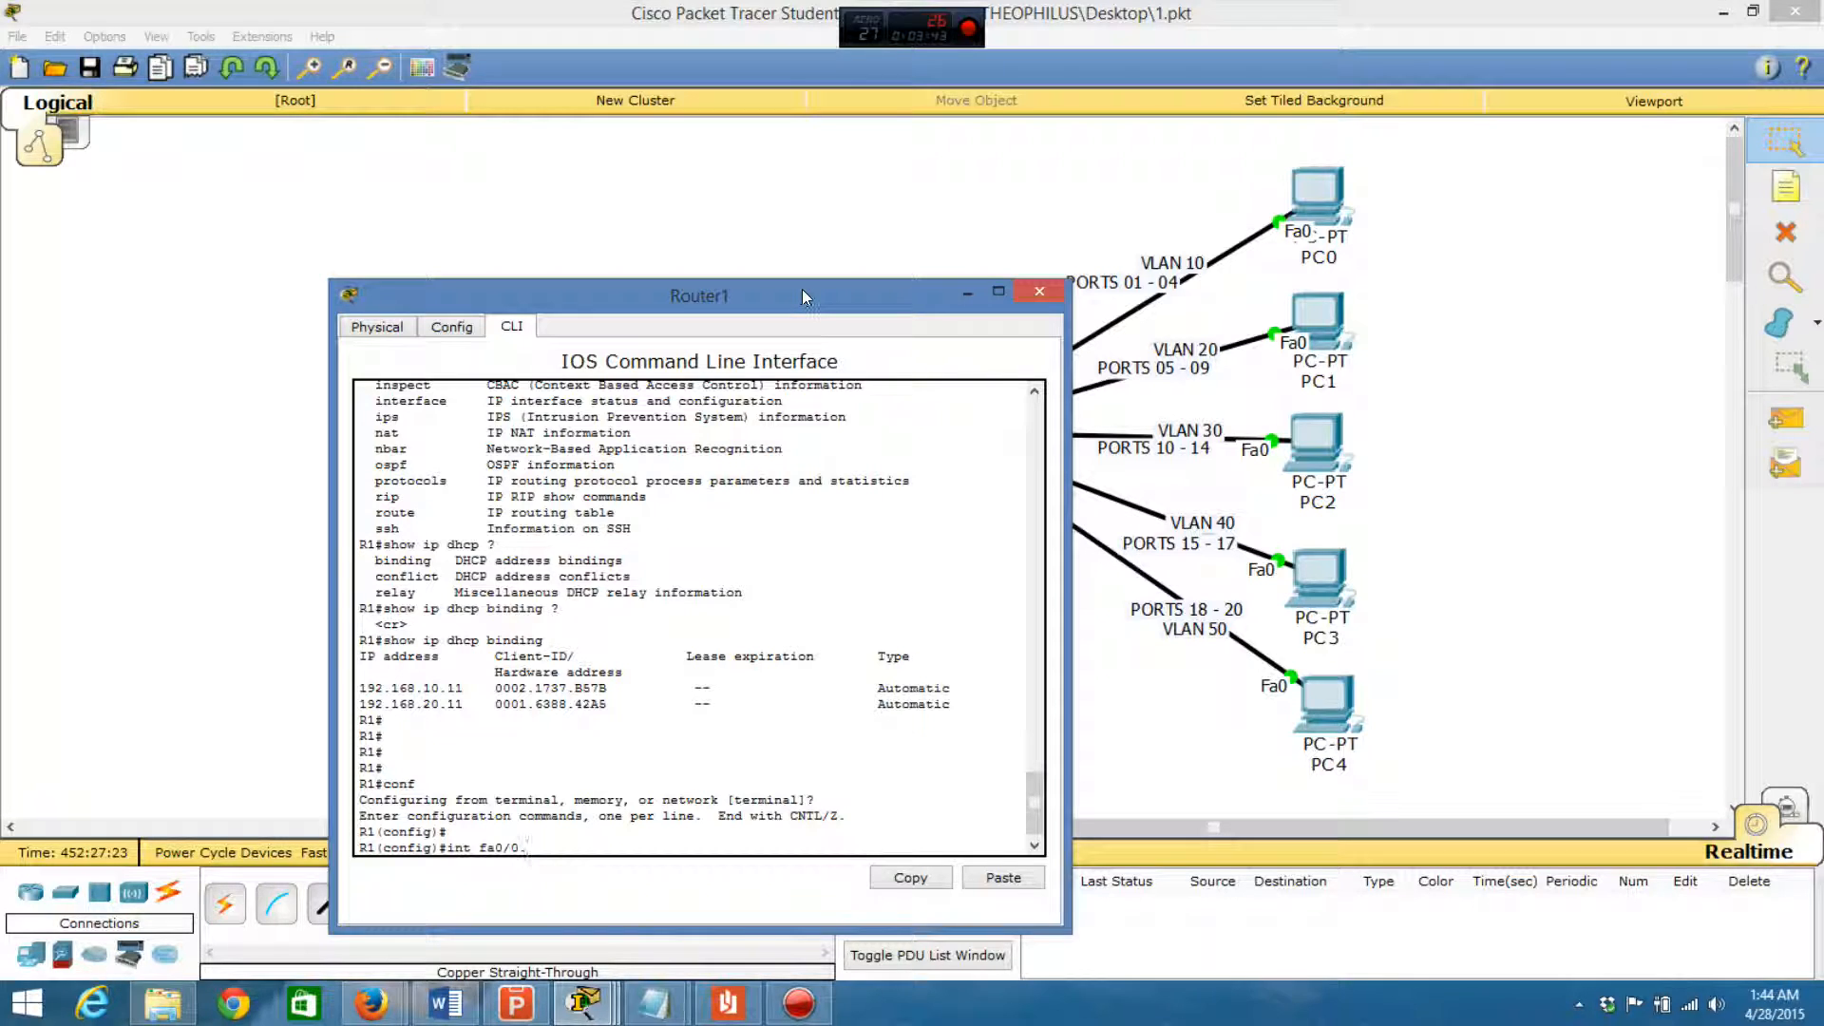
drag(802, 289, 786, 134)
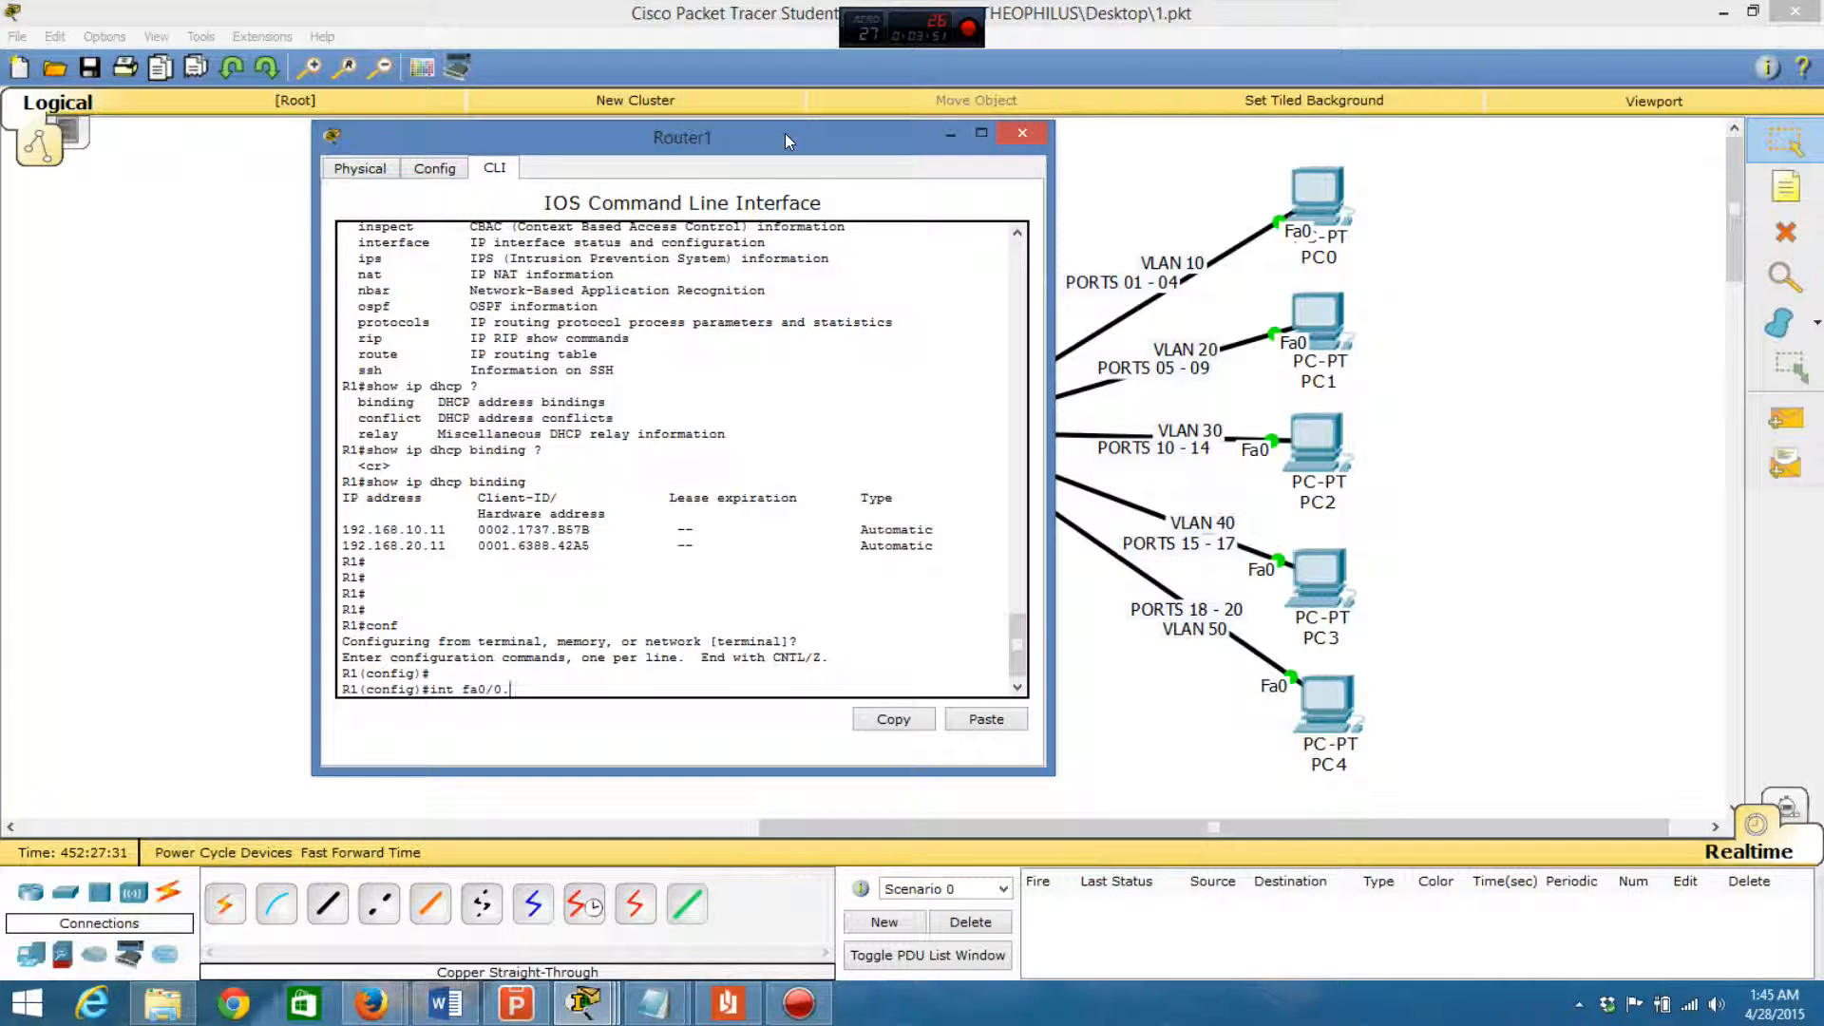
text(30)
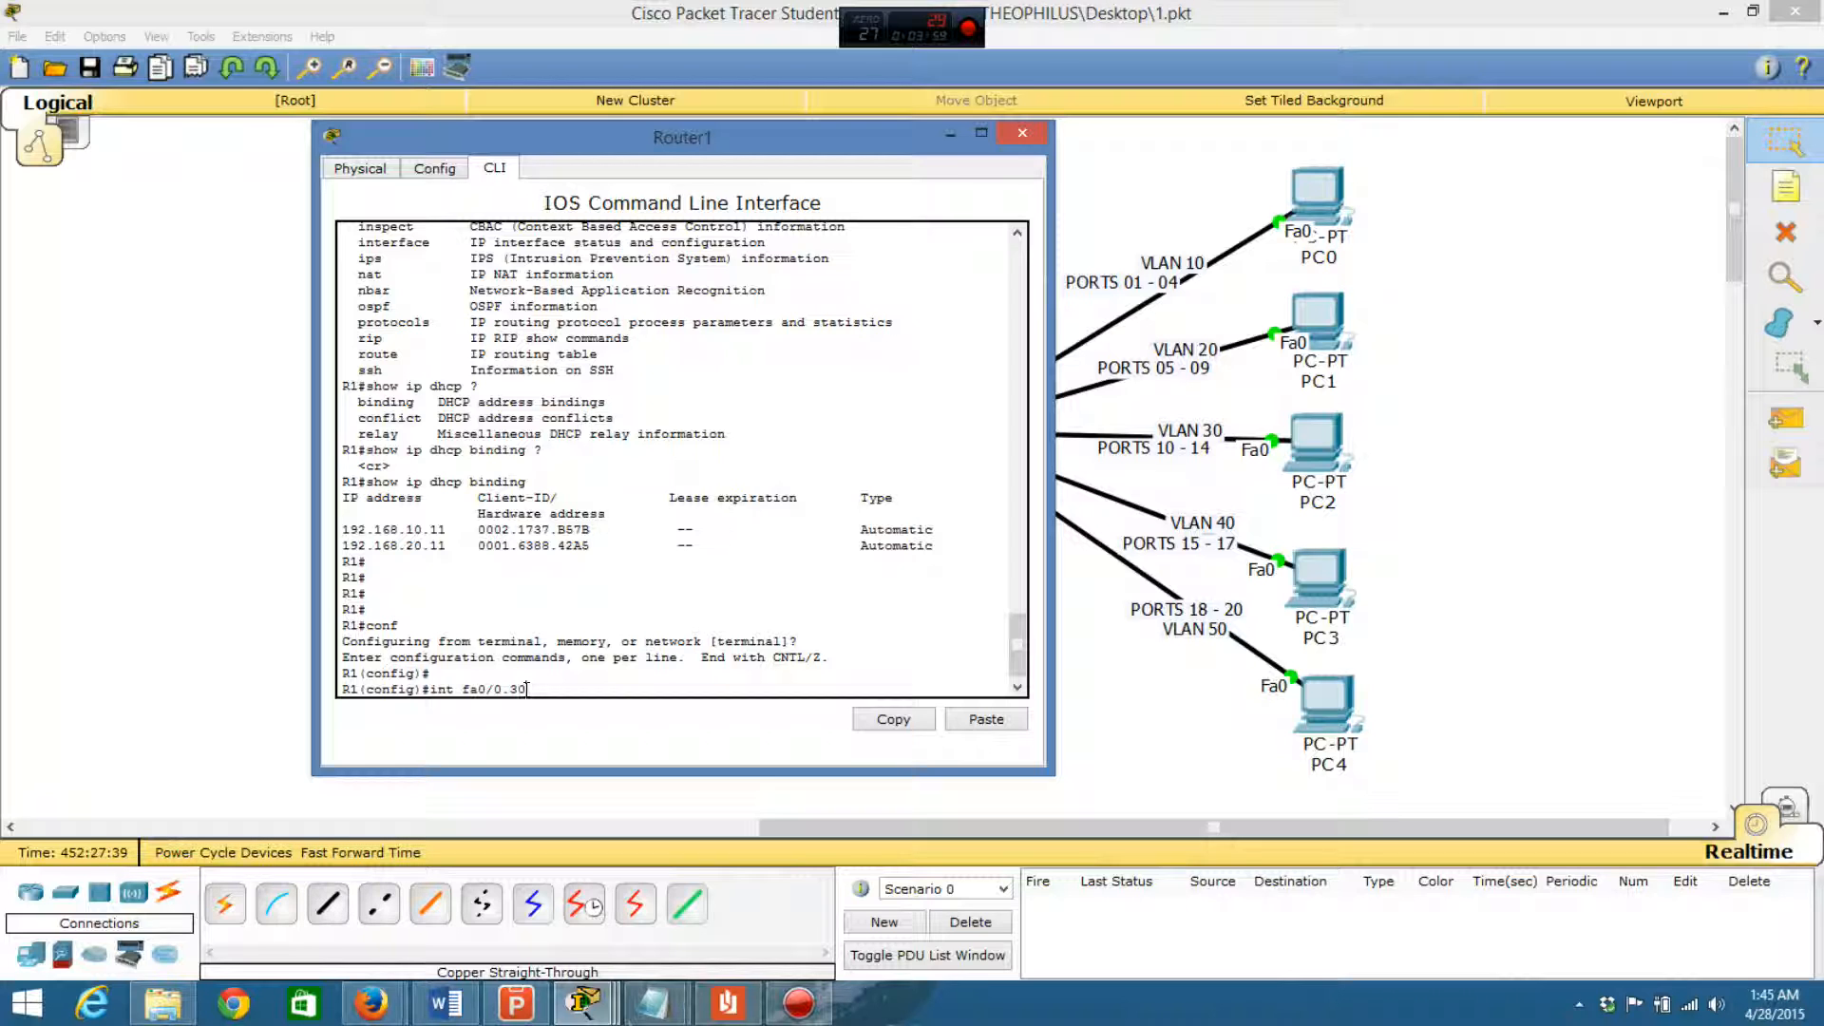
key(Return)
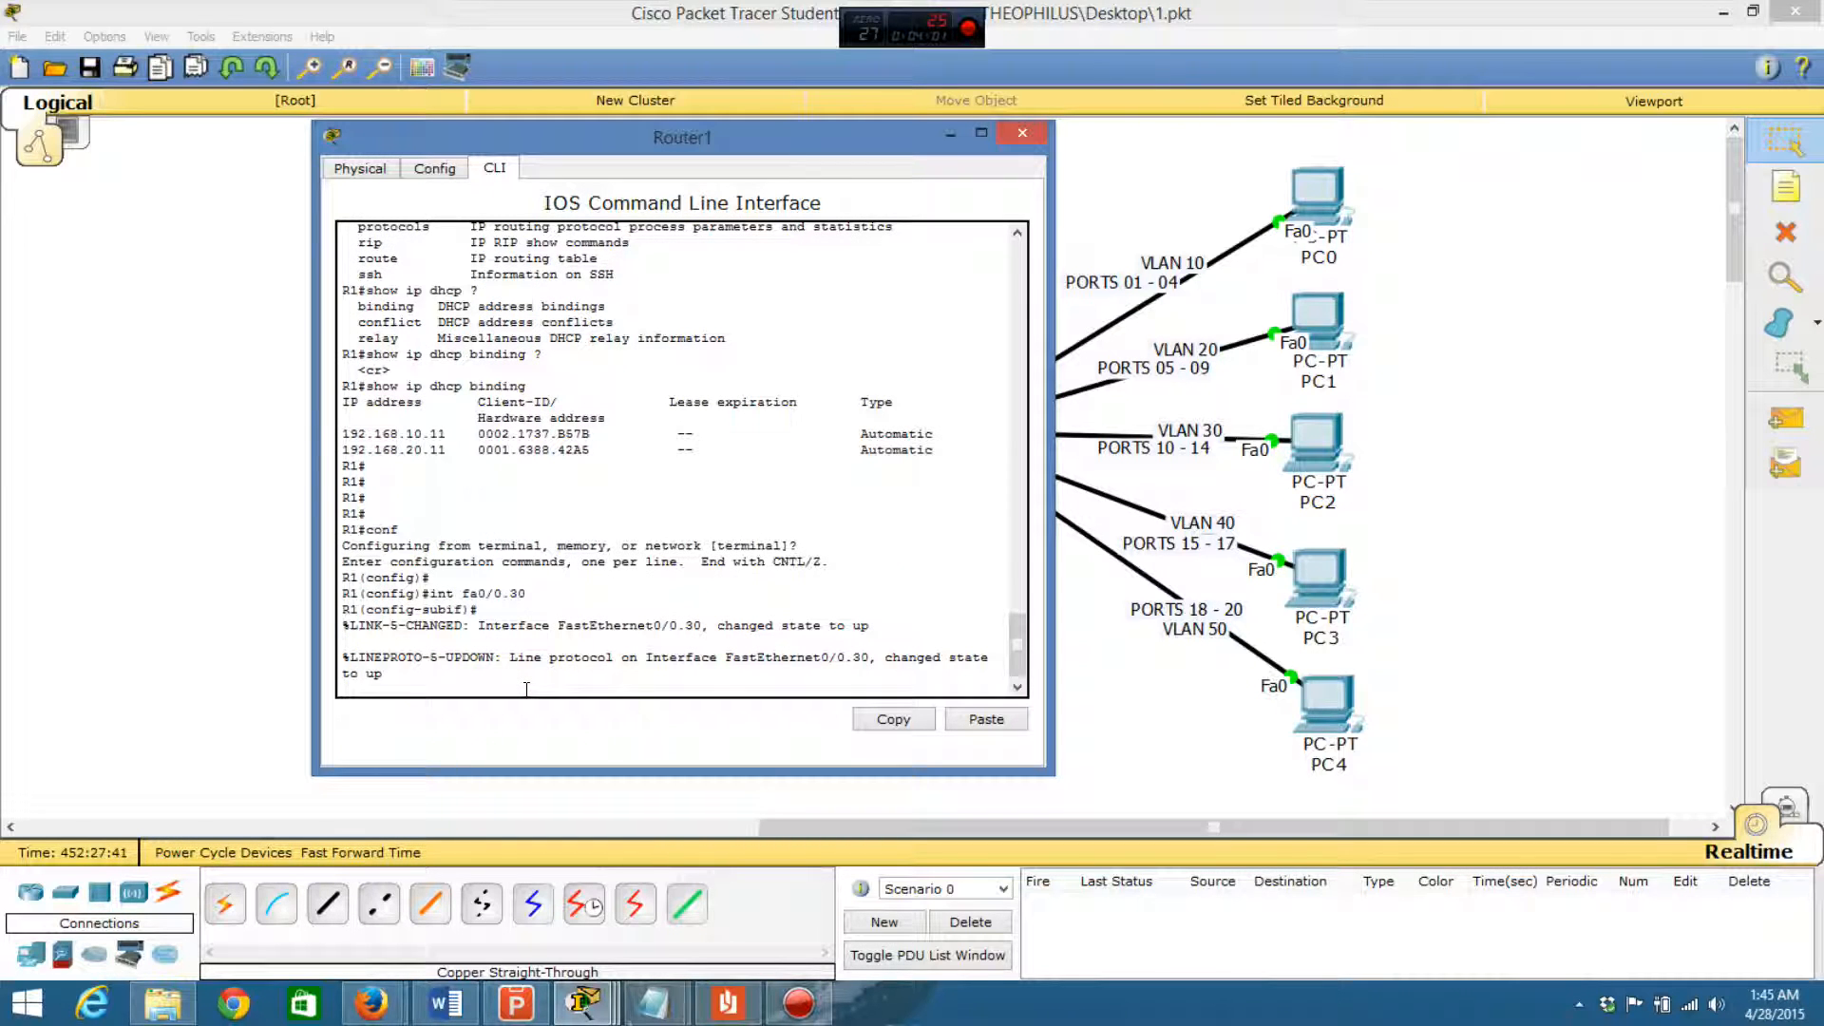
key(Return)
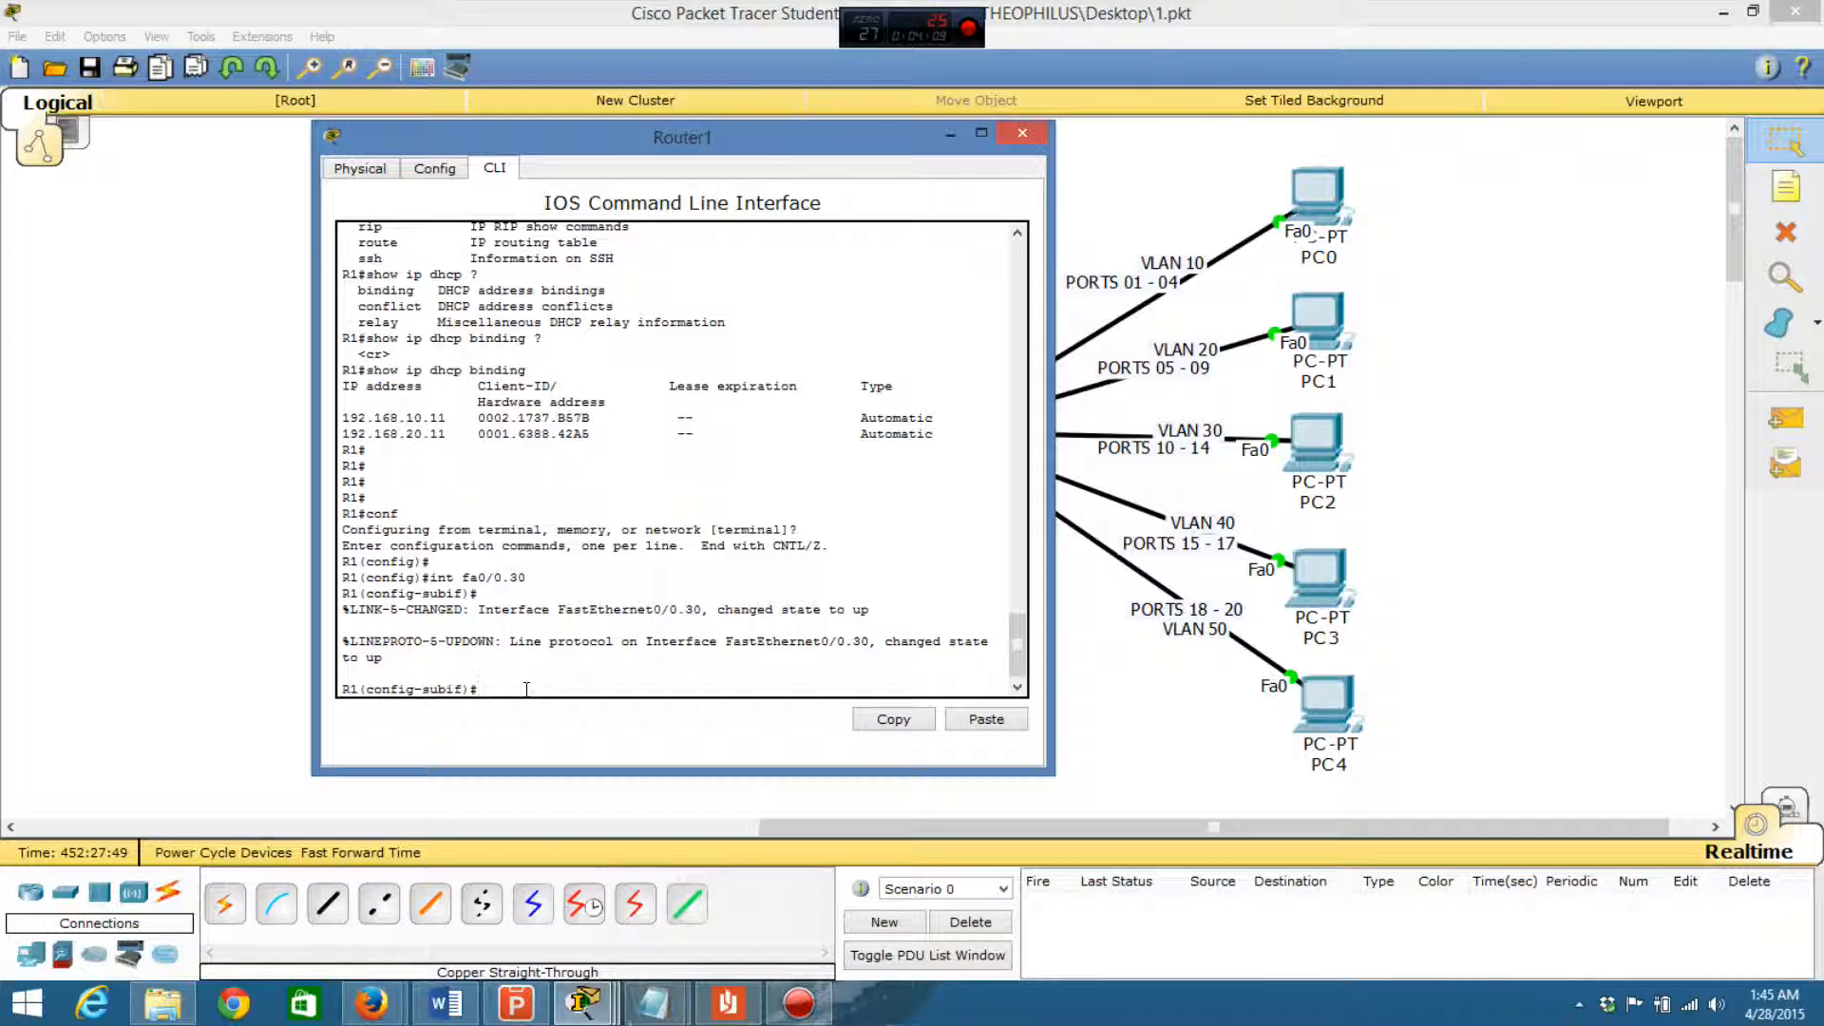
- Set the fa0/0.30 subinterface's encapsulation to dot1Q with VLAN ID 30
text(encap)
key(Tab)
text(dot)
key(Tab)
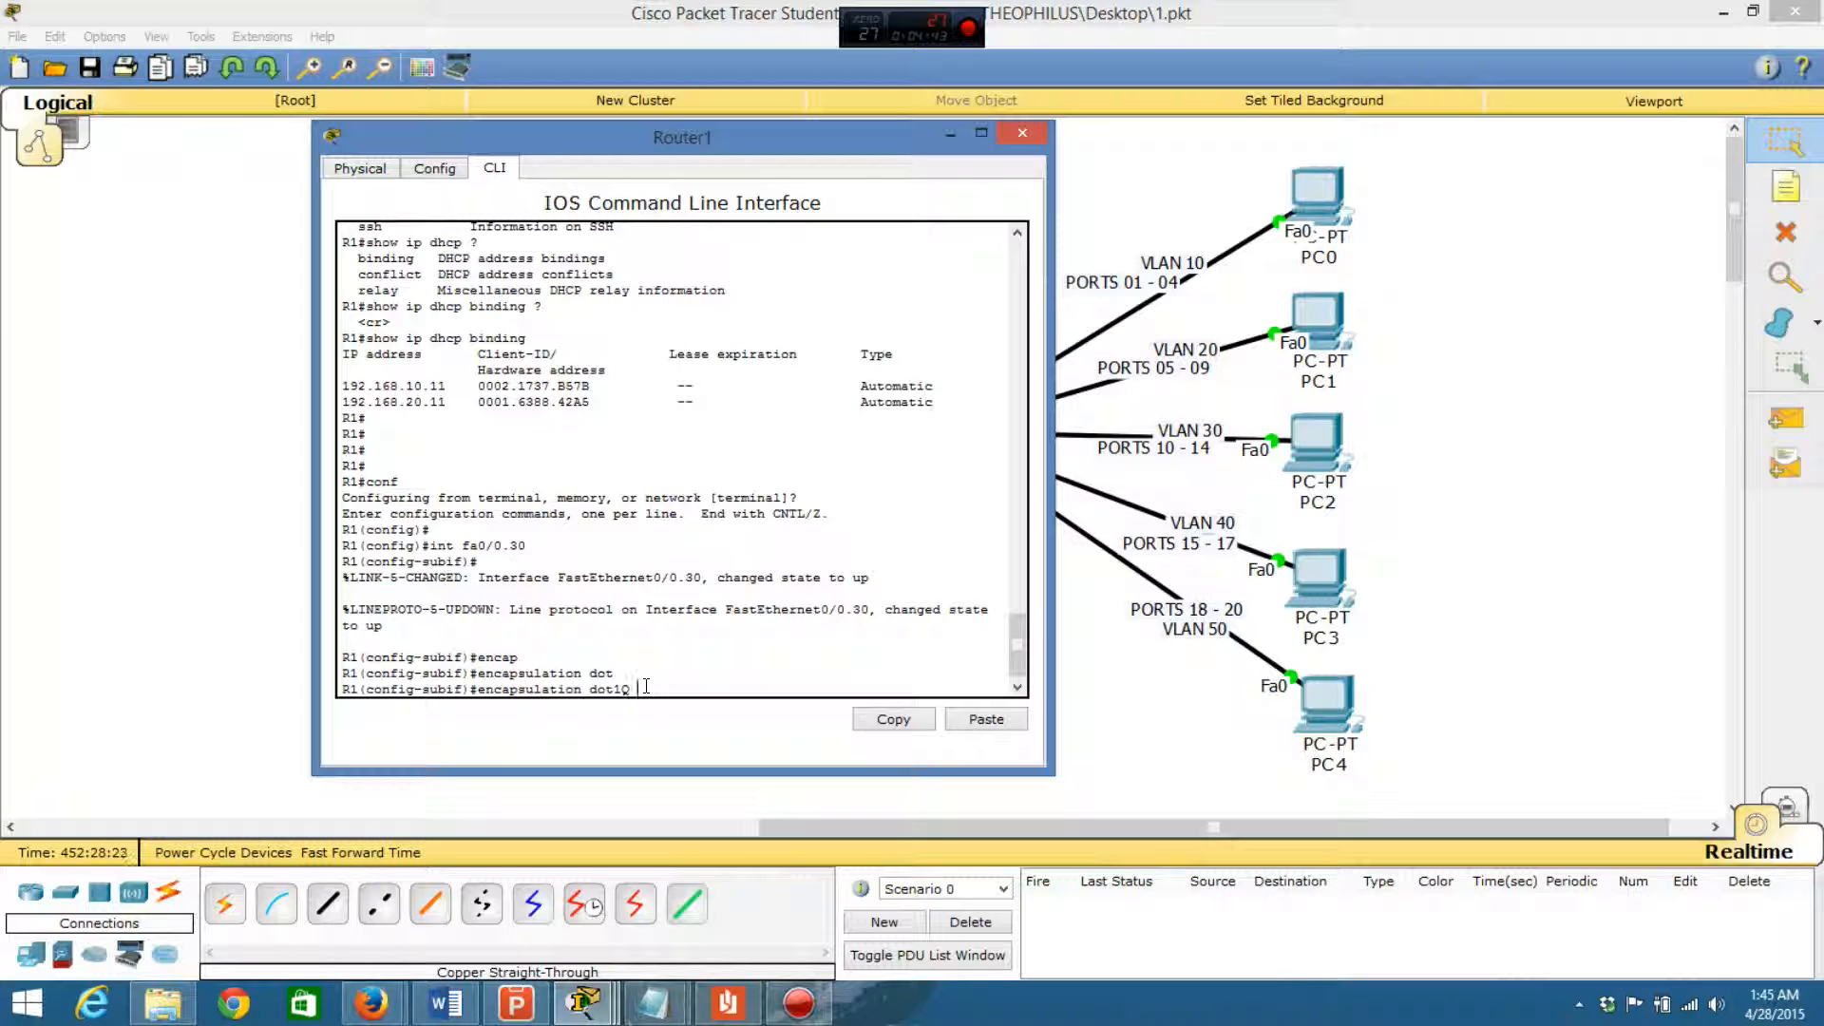
text(30)
key(Return)
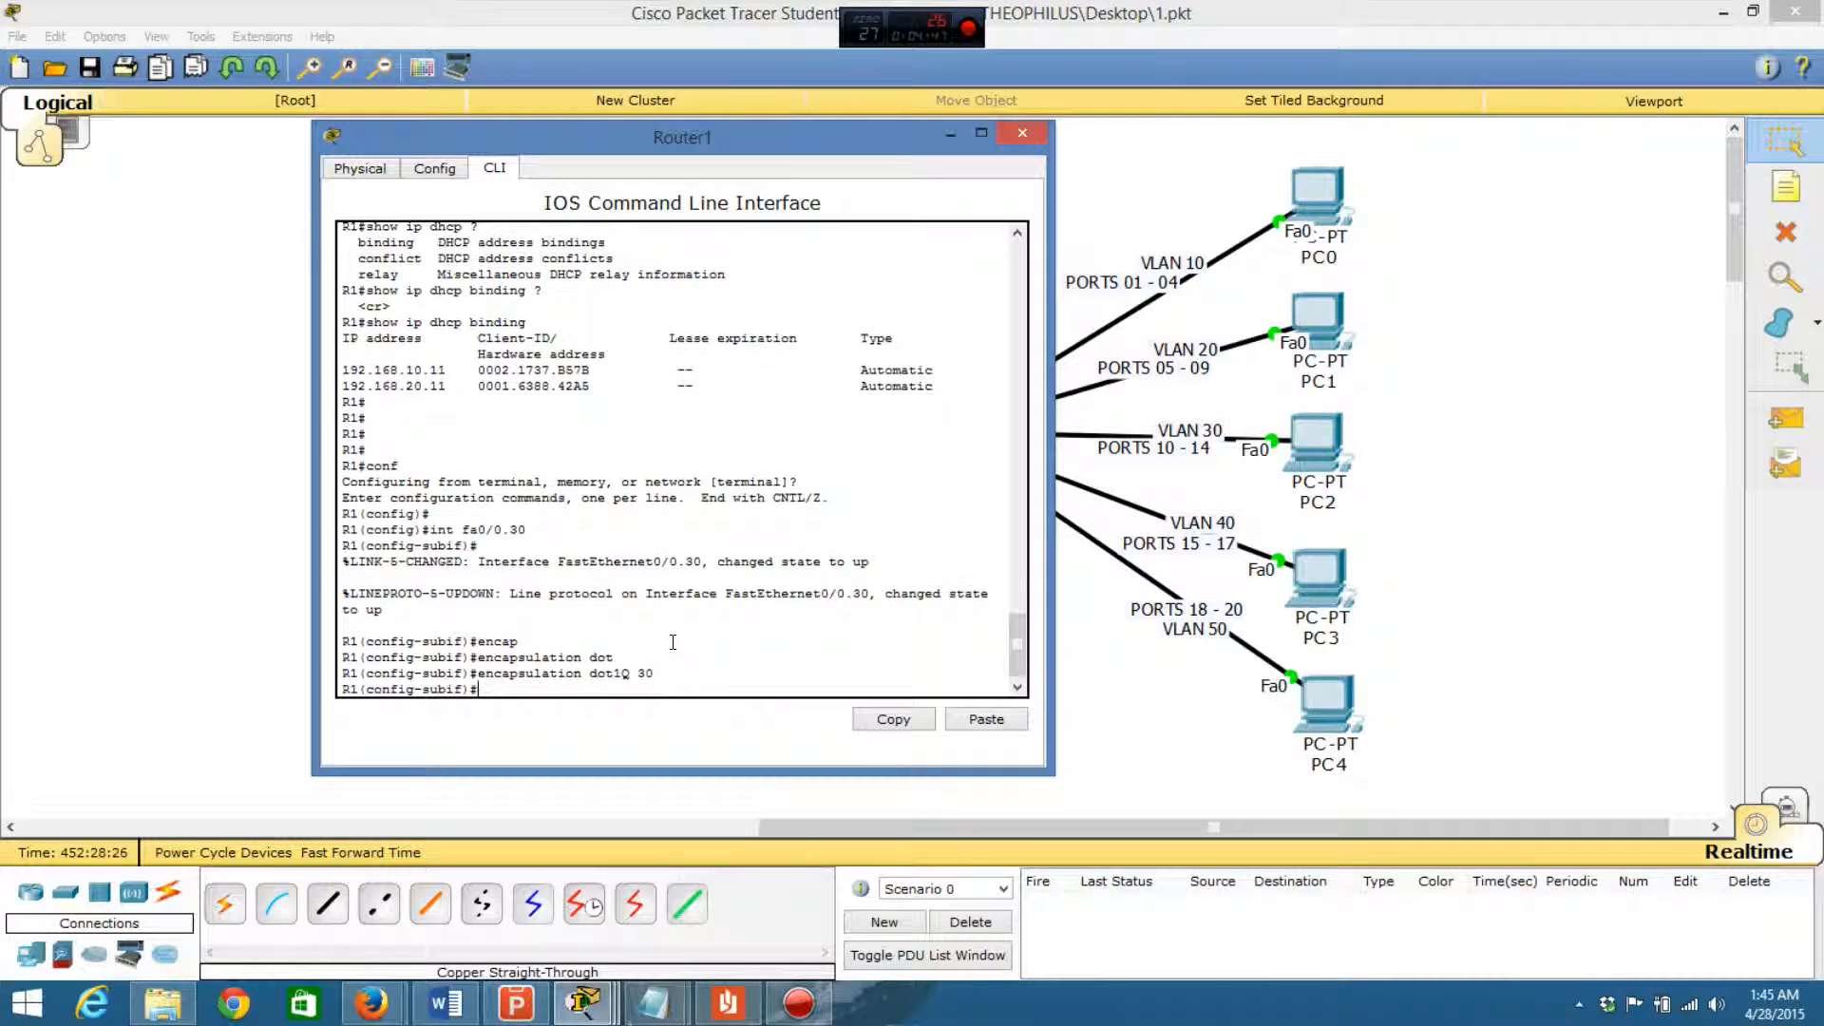
- Assign IP address 192.168.30.1 with mask 255.255.255.0 to the fa0/0.30 subinterface
text(ip address)
text(192.168.)
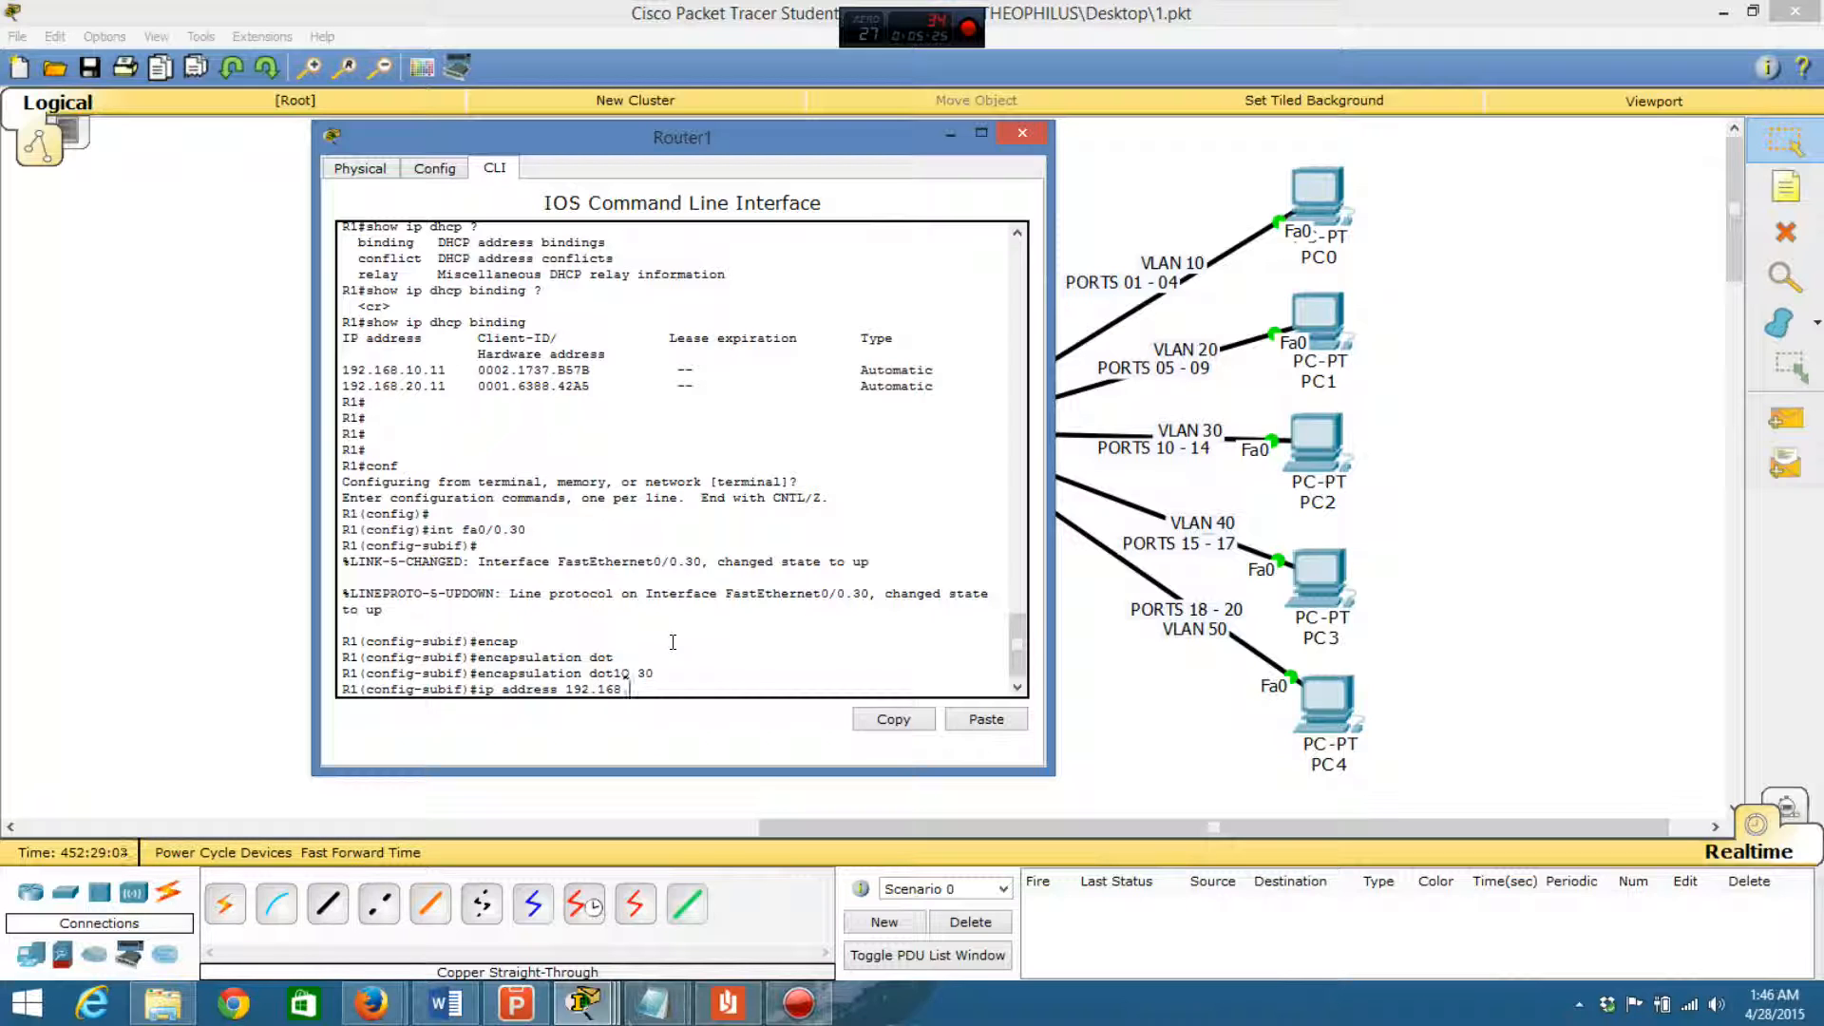
text(30.1)
text(25.6)
key(BackSpace)
text(5.255.255.0)
key(Return)
- Add the description "VLAN 30 LINK ON R1" to the fa0/0.30 subinterface
text(e)
key(BackSpace)
text(des)
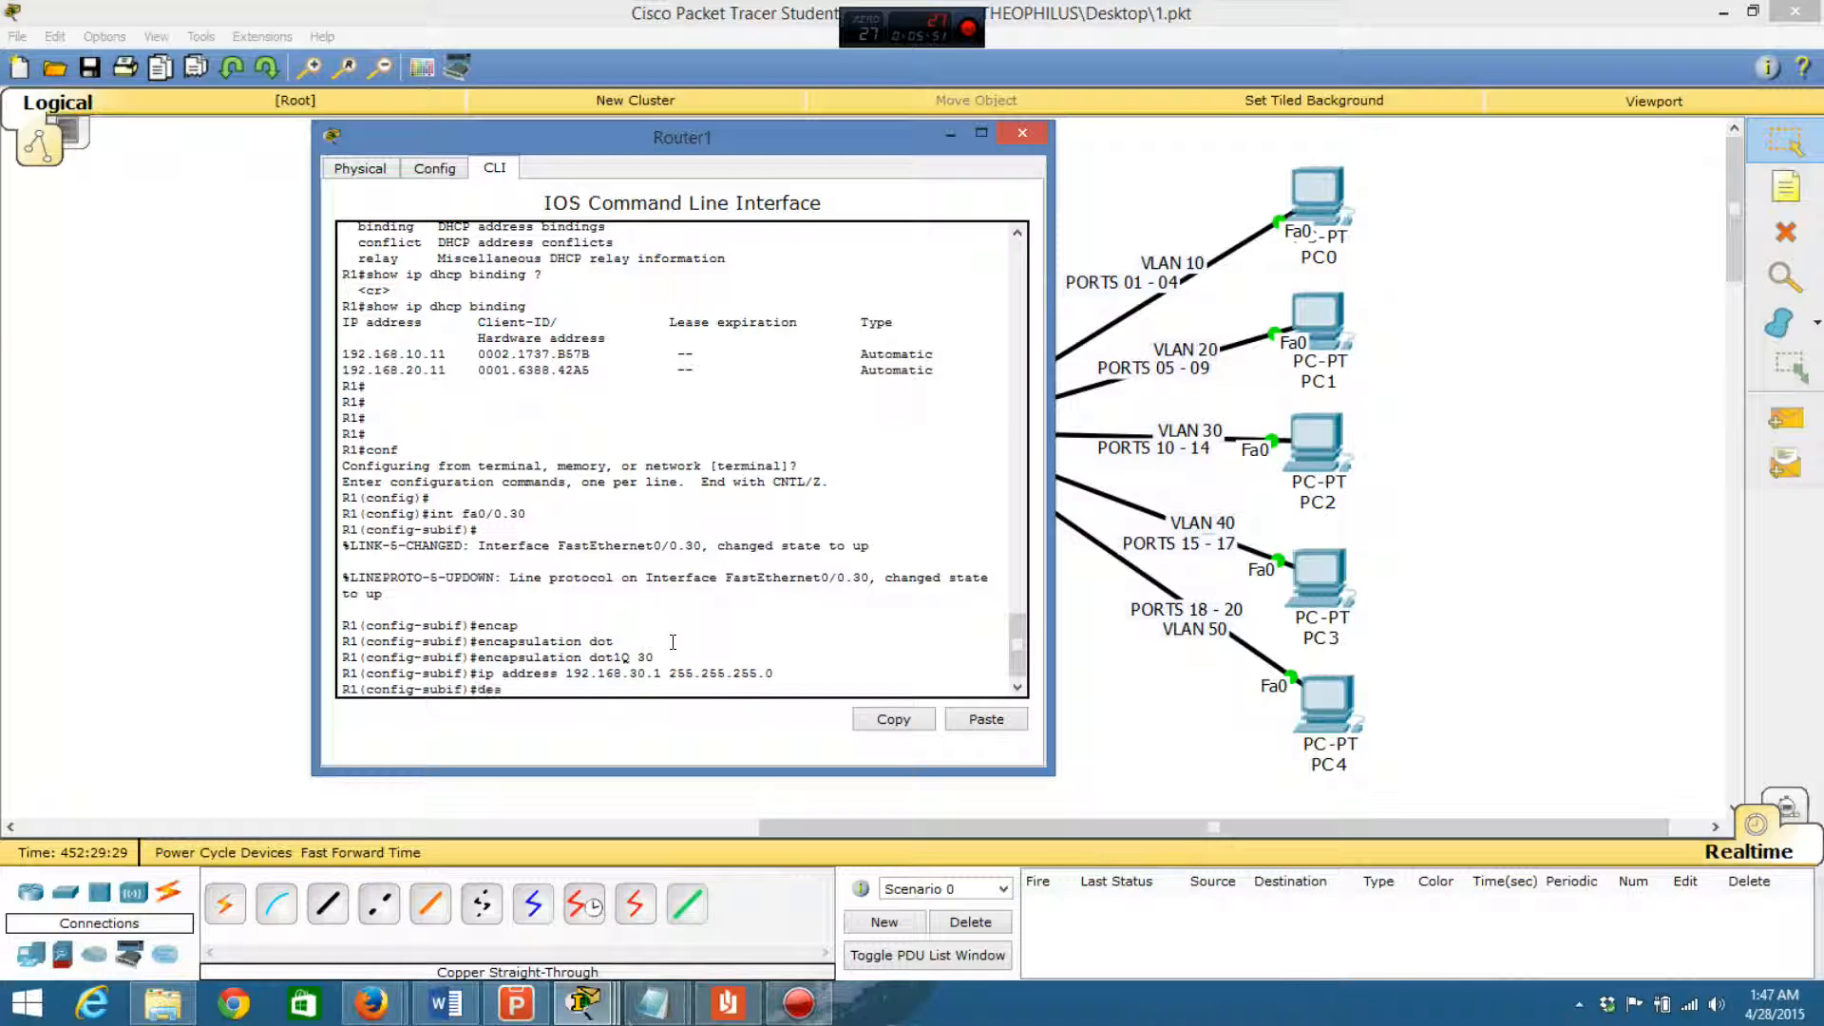
key(Tab)
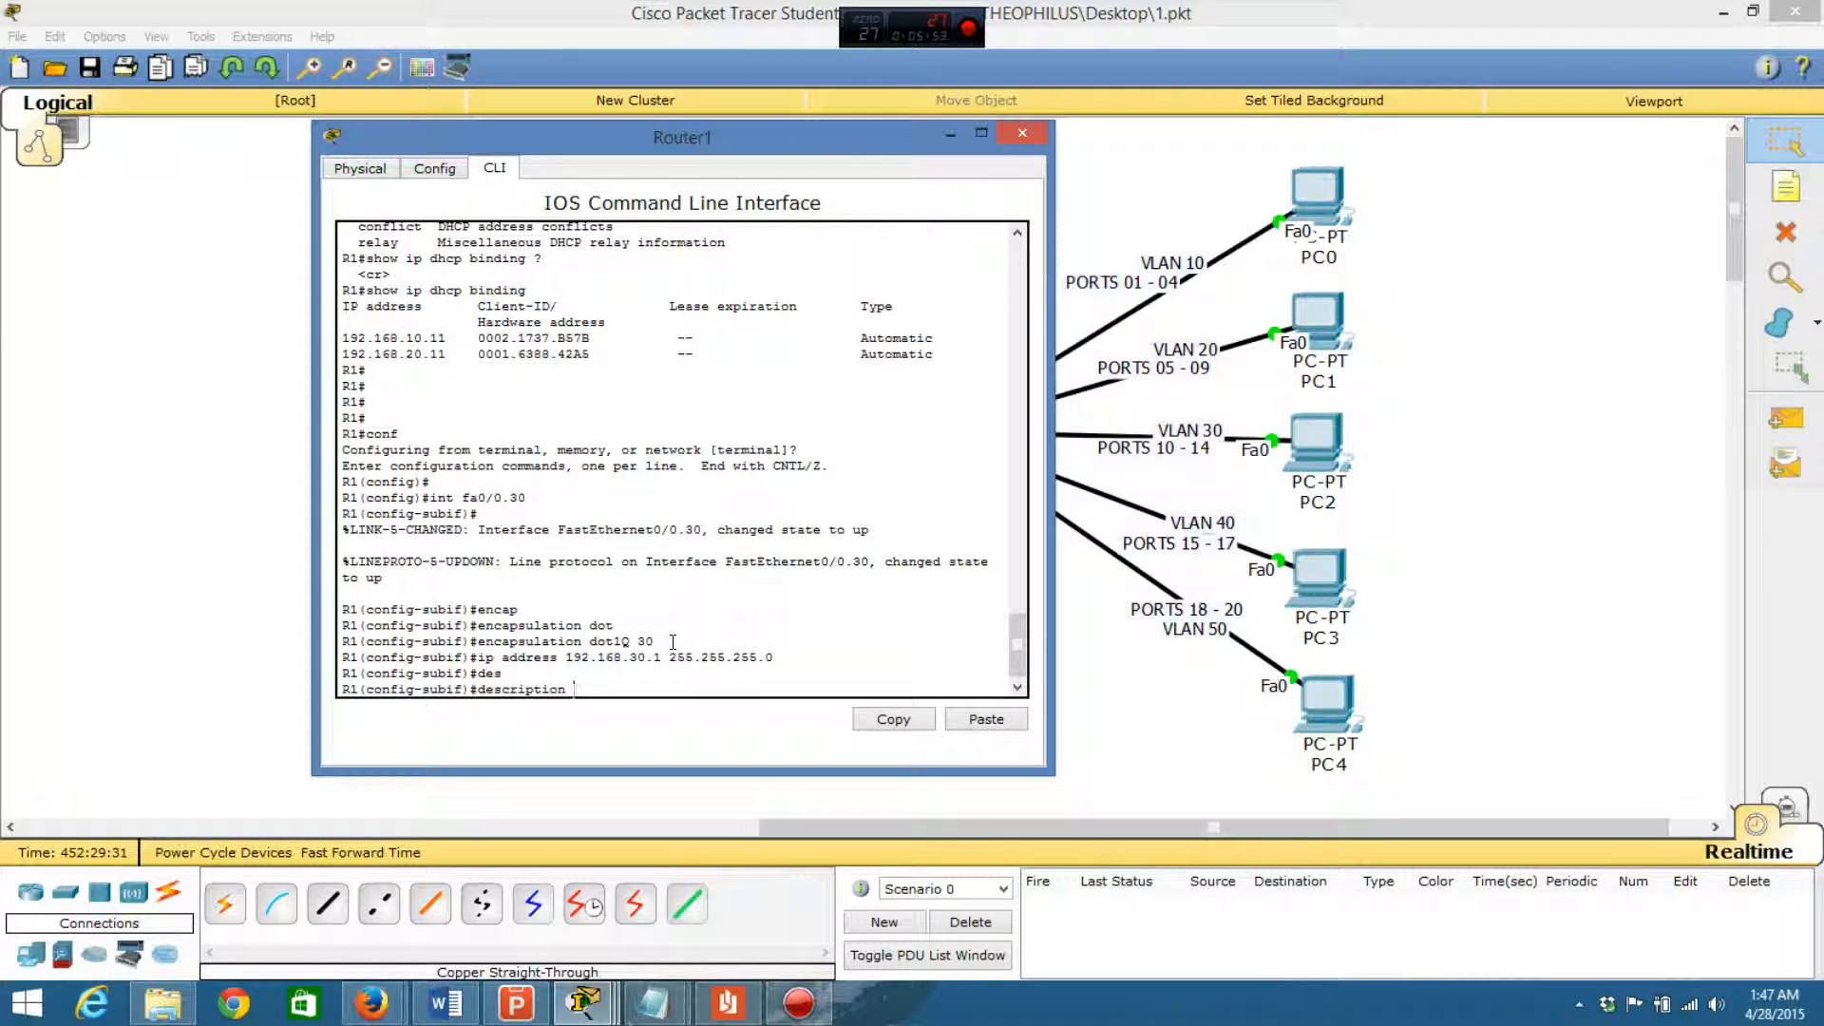
text(VLAN 30 LINK ON R1)
key(Return)
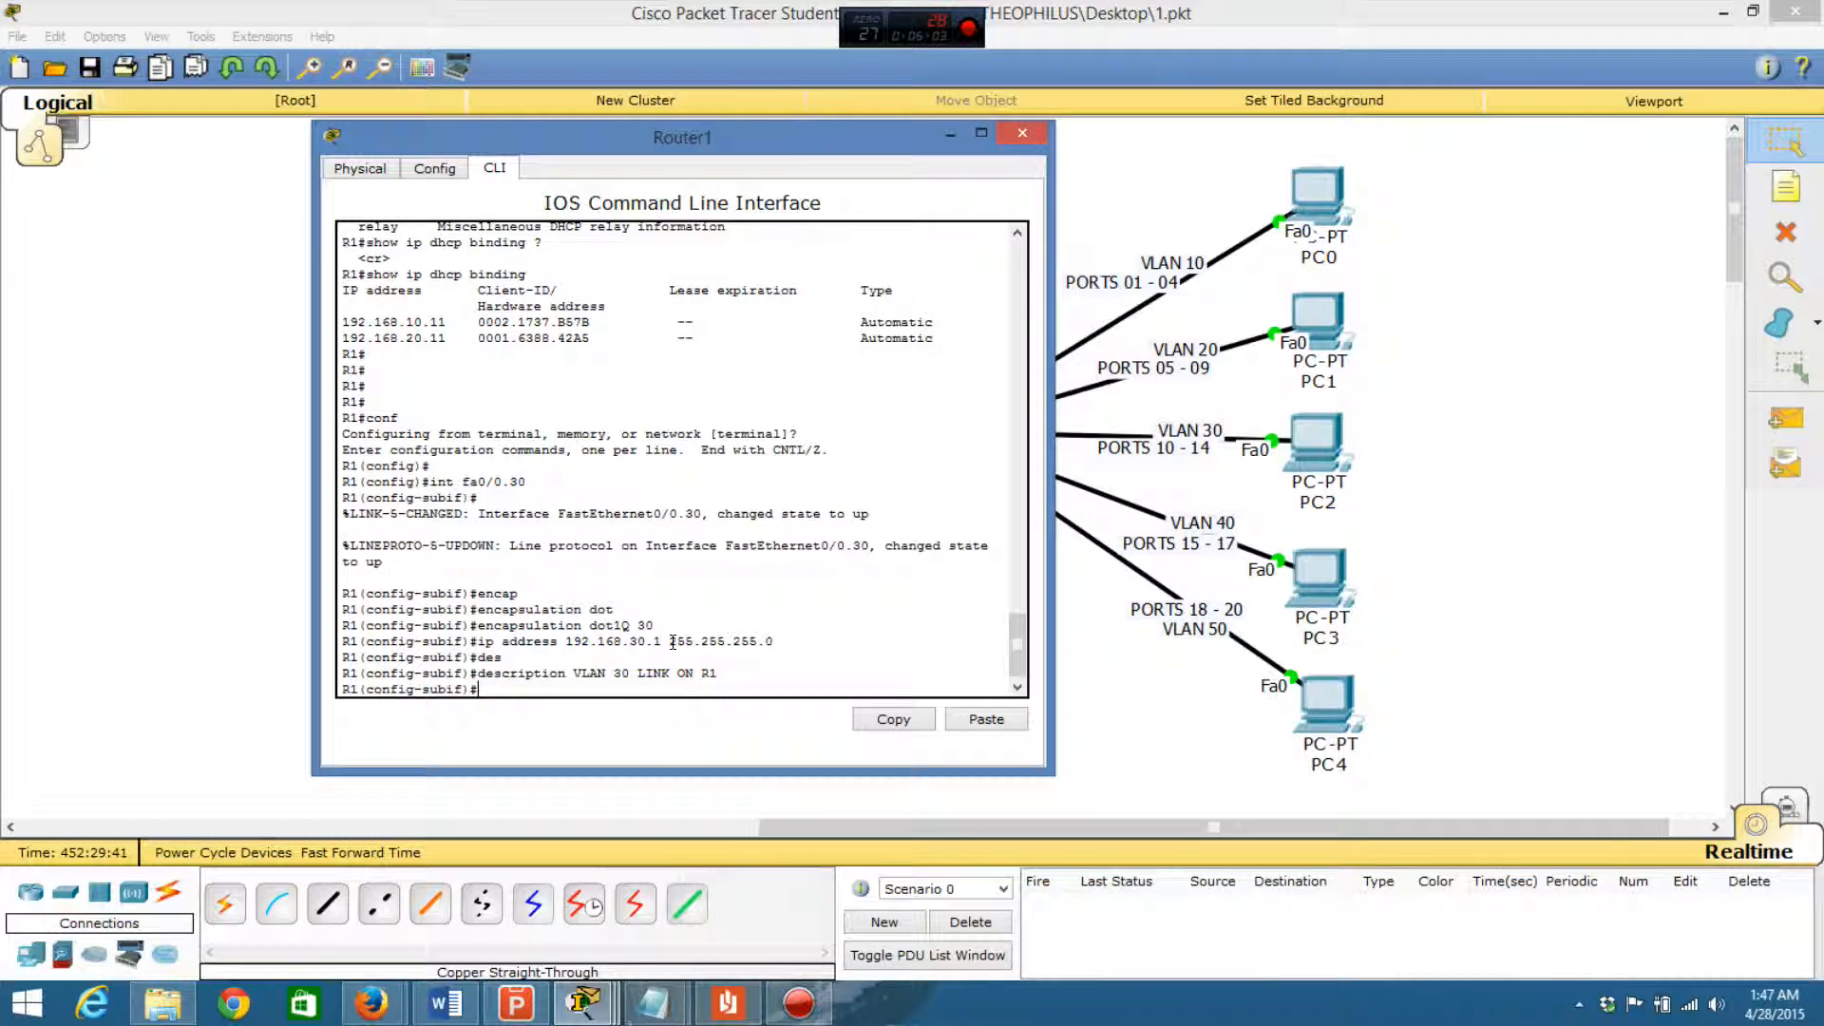
key(Return)
key(Return)
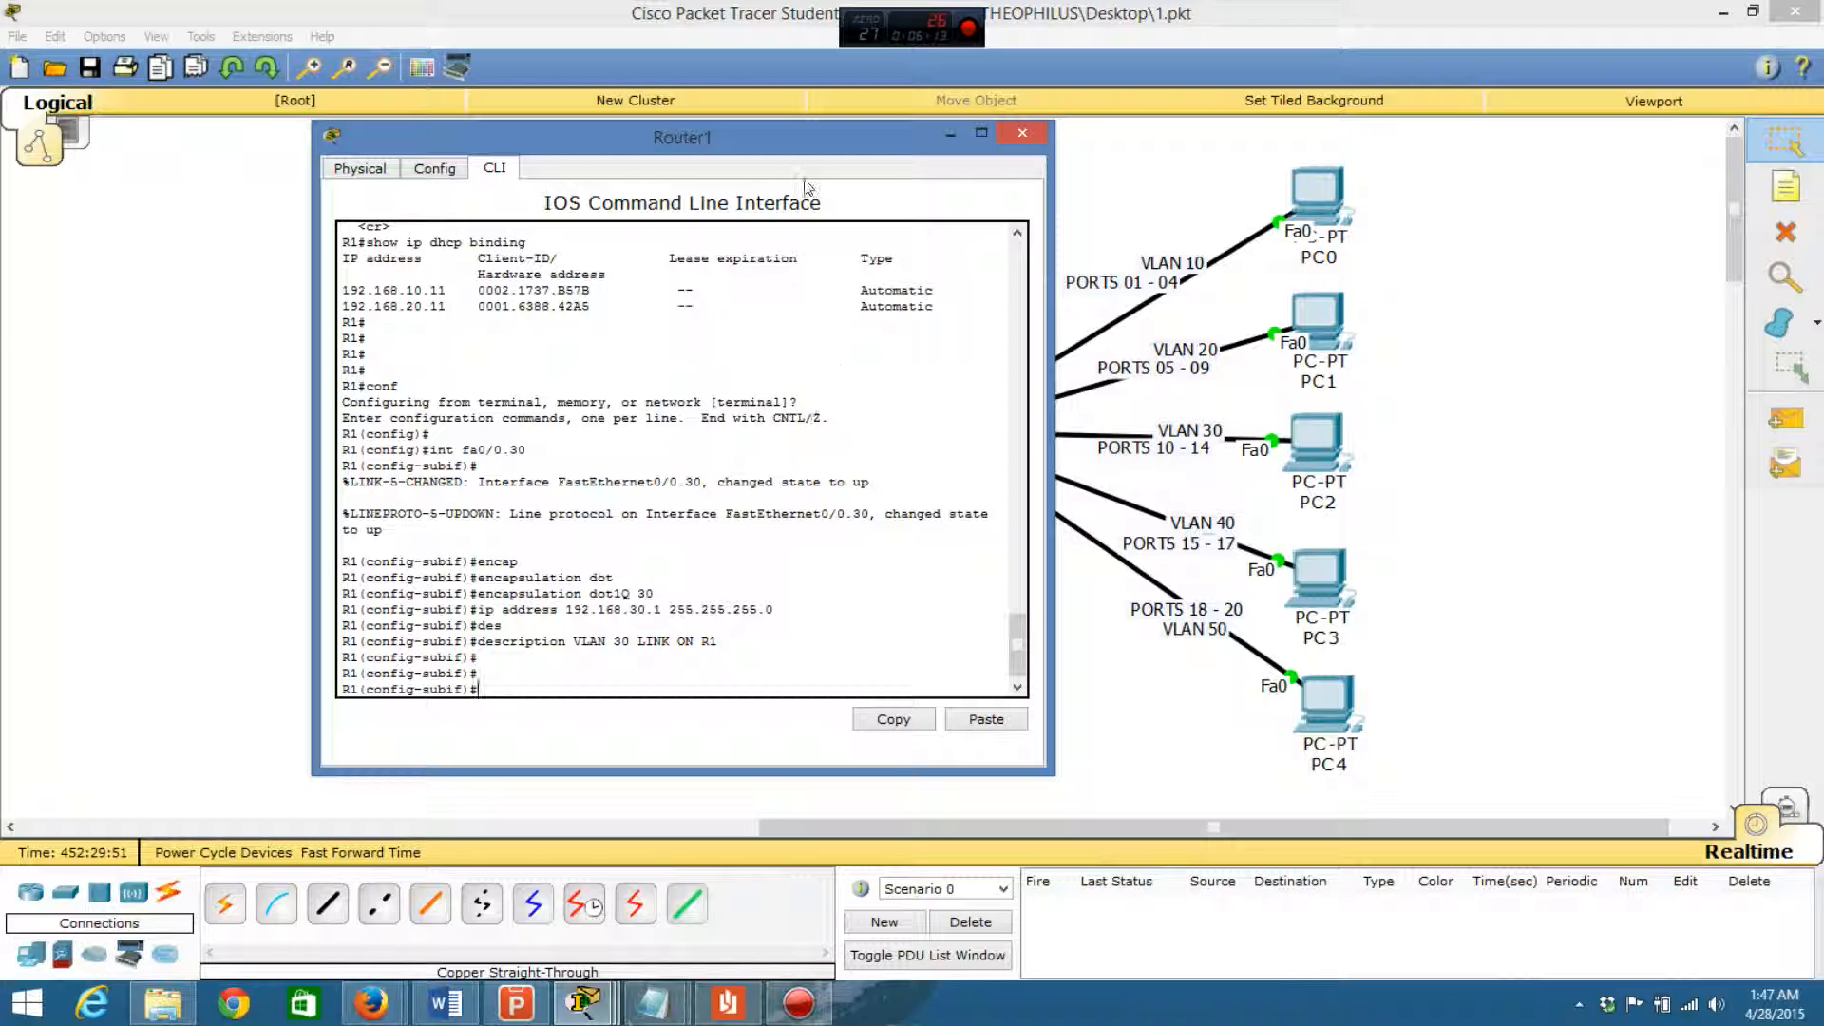
drag(799, 140, 754, 139)
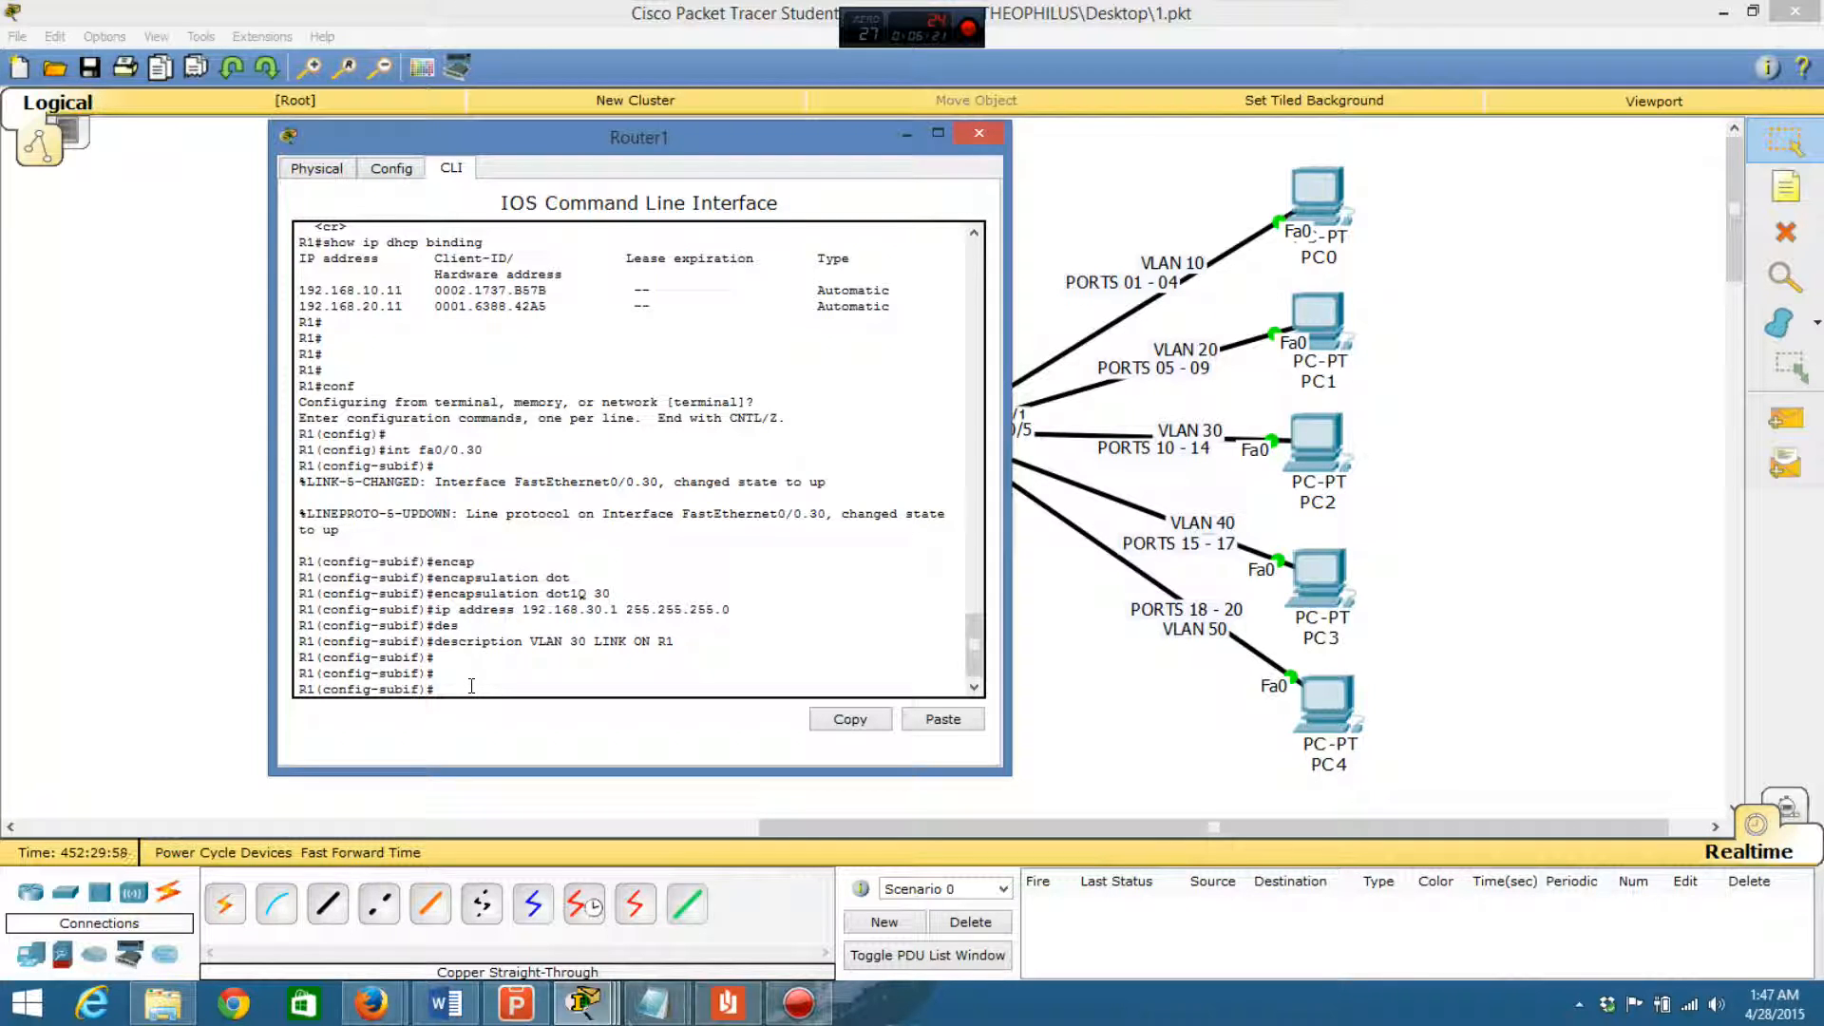
- Return to global configuration mode and create a DHCP pool named VLAN30
text(exit)
key(Return)
key(Return)
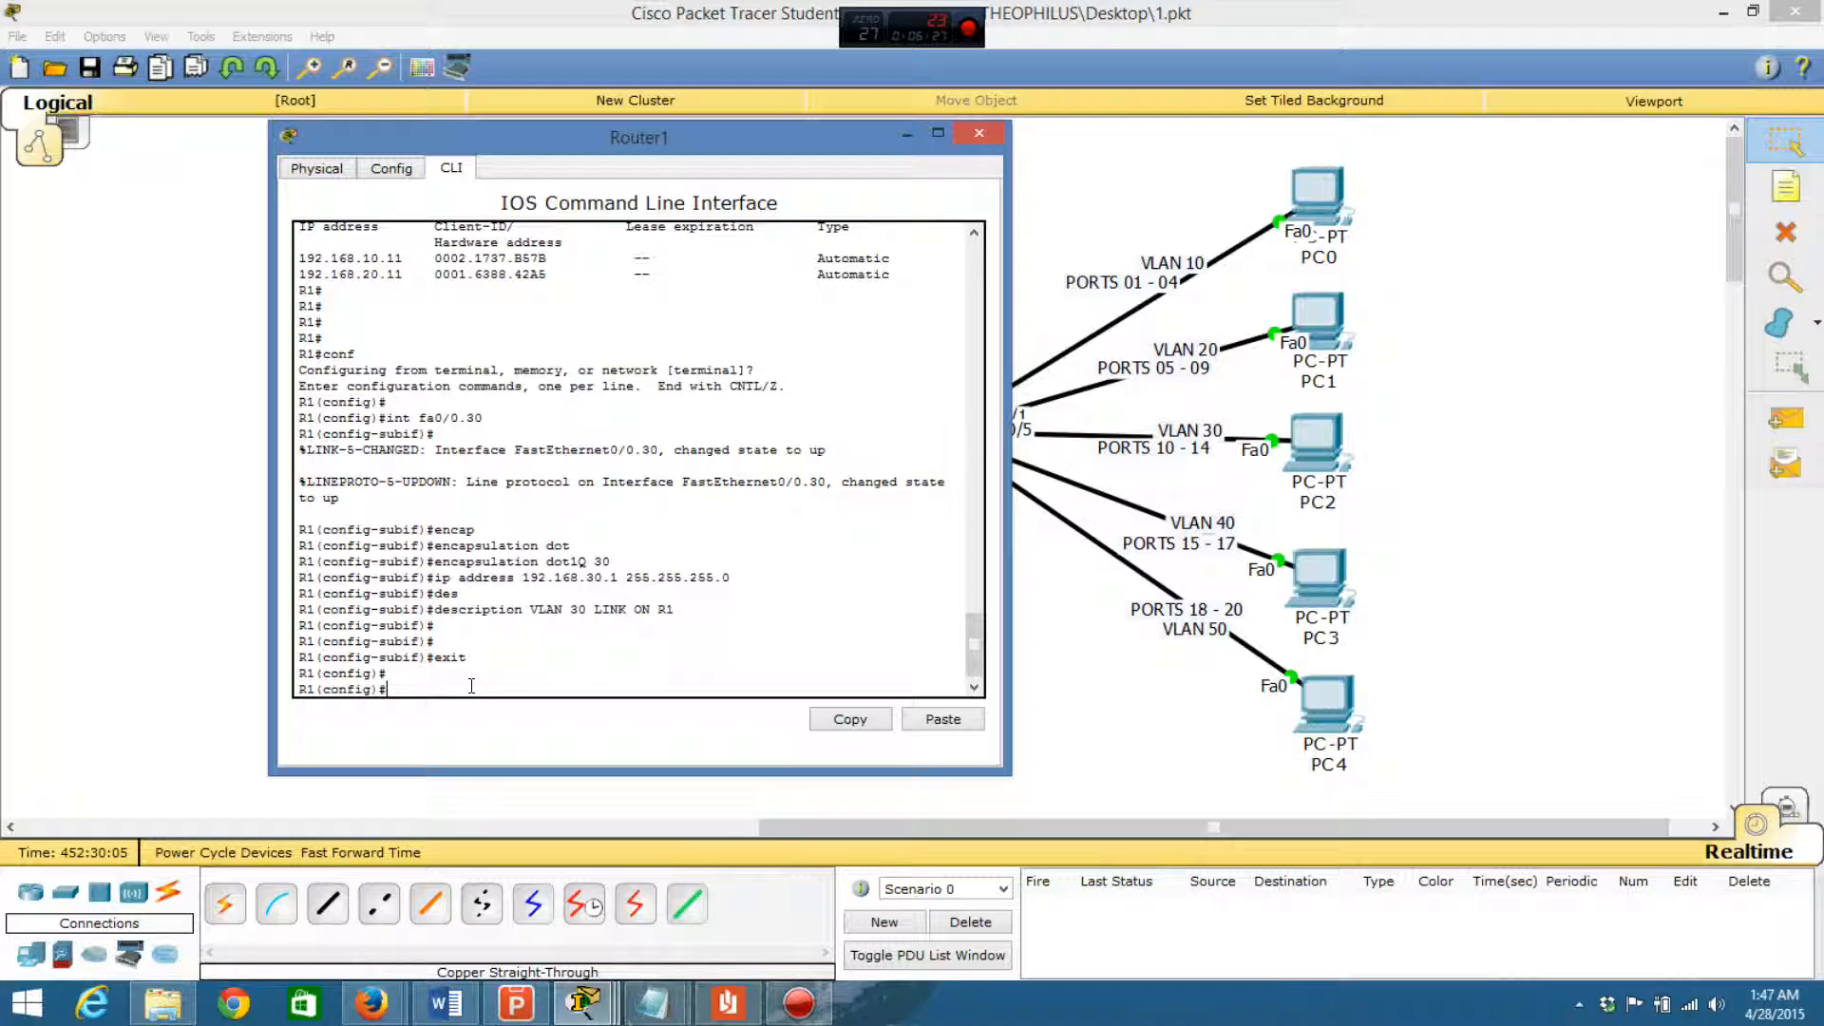
text(ip dhcp pool)
text(VLAN 30)
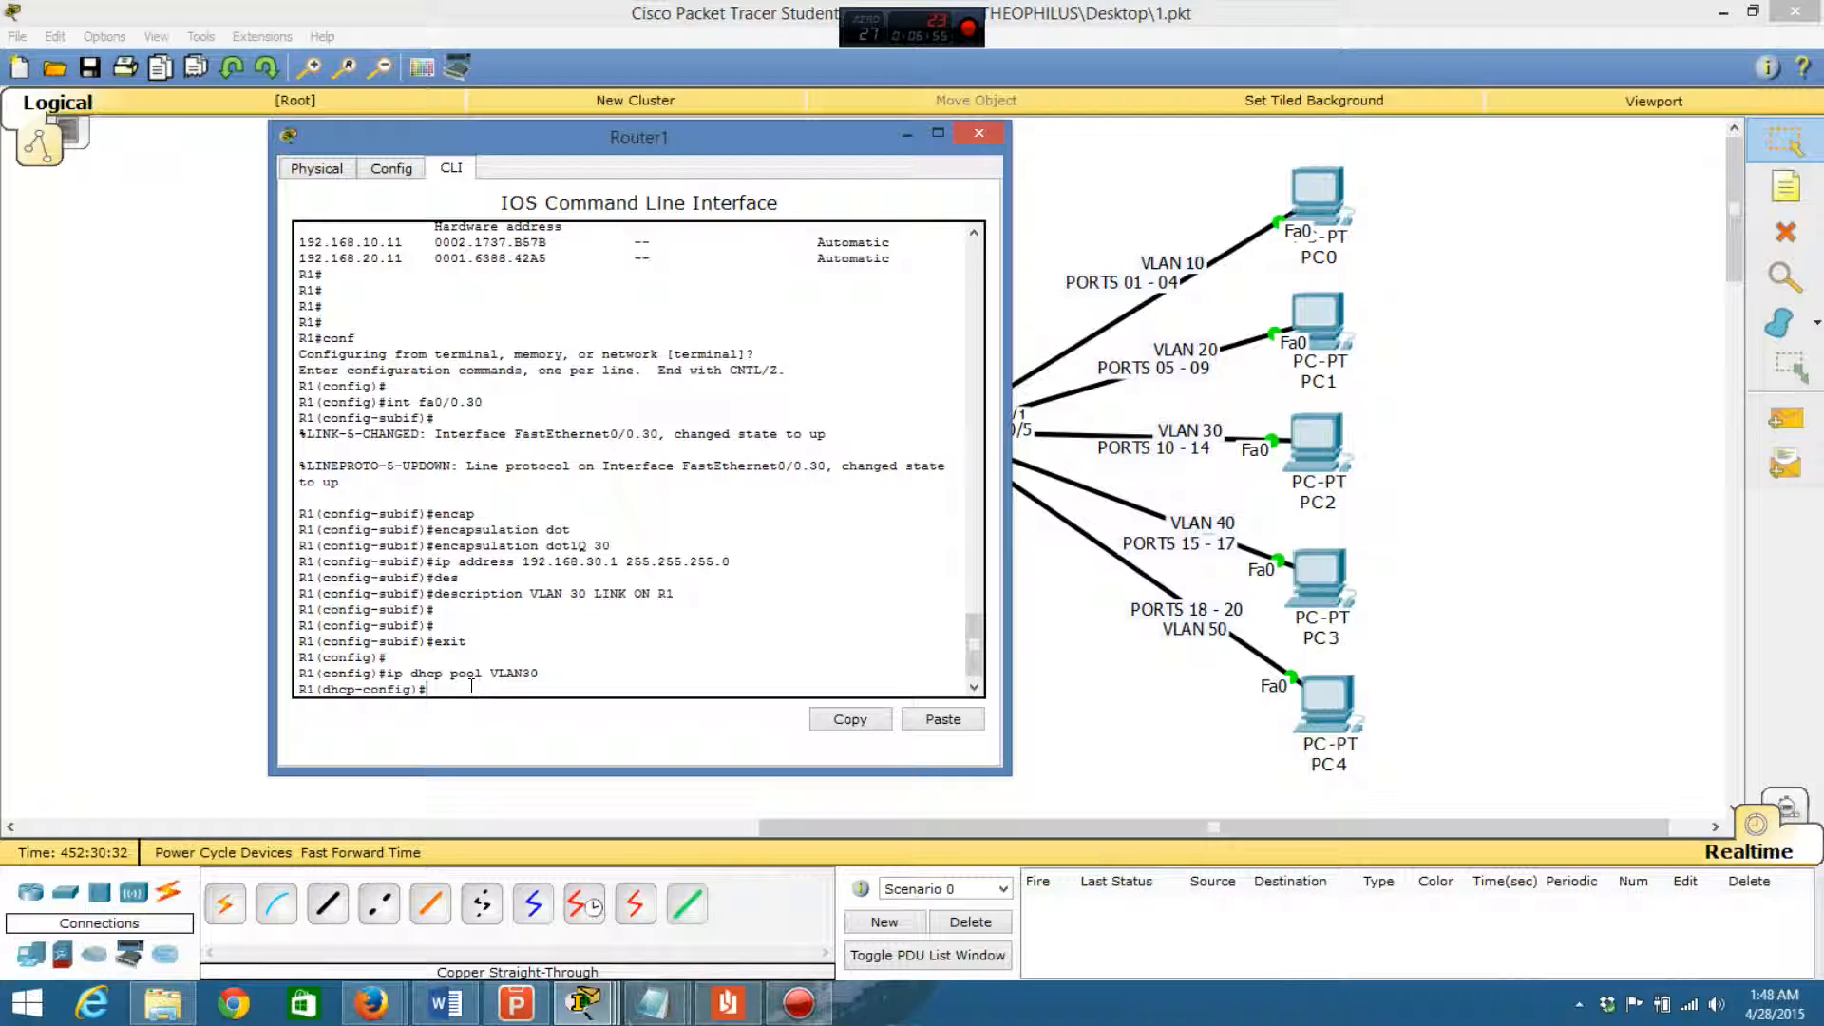
- Set the VLAN30 DHCP pool's network to 192.168.30.0 with mask 255.255.255.0
text(network)
text(192.168.30 )
text(0 255.255.255.0)
key(Return)
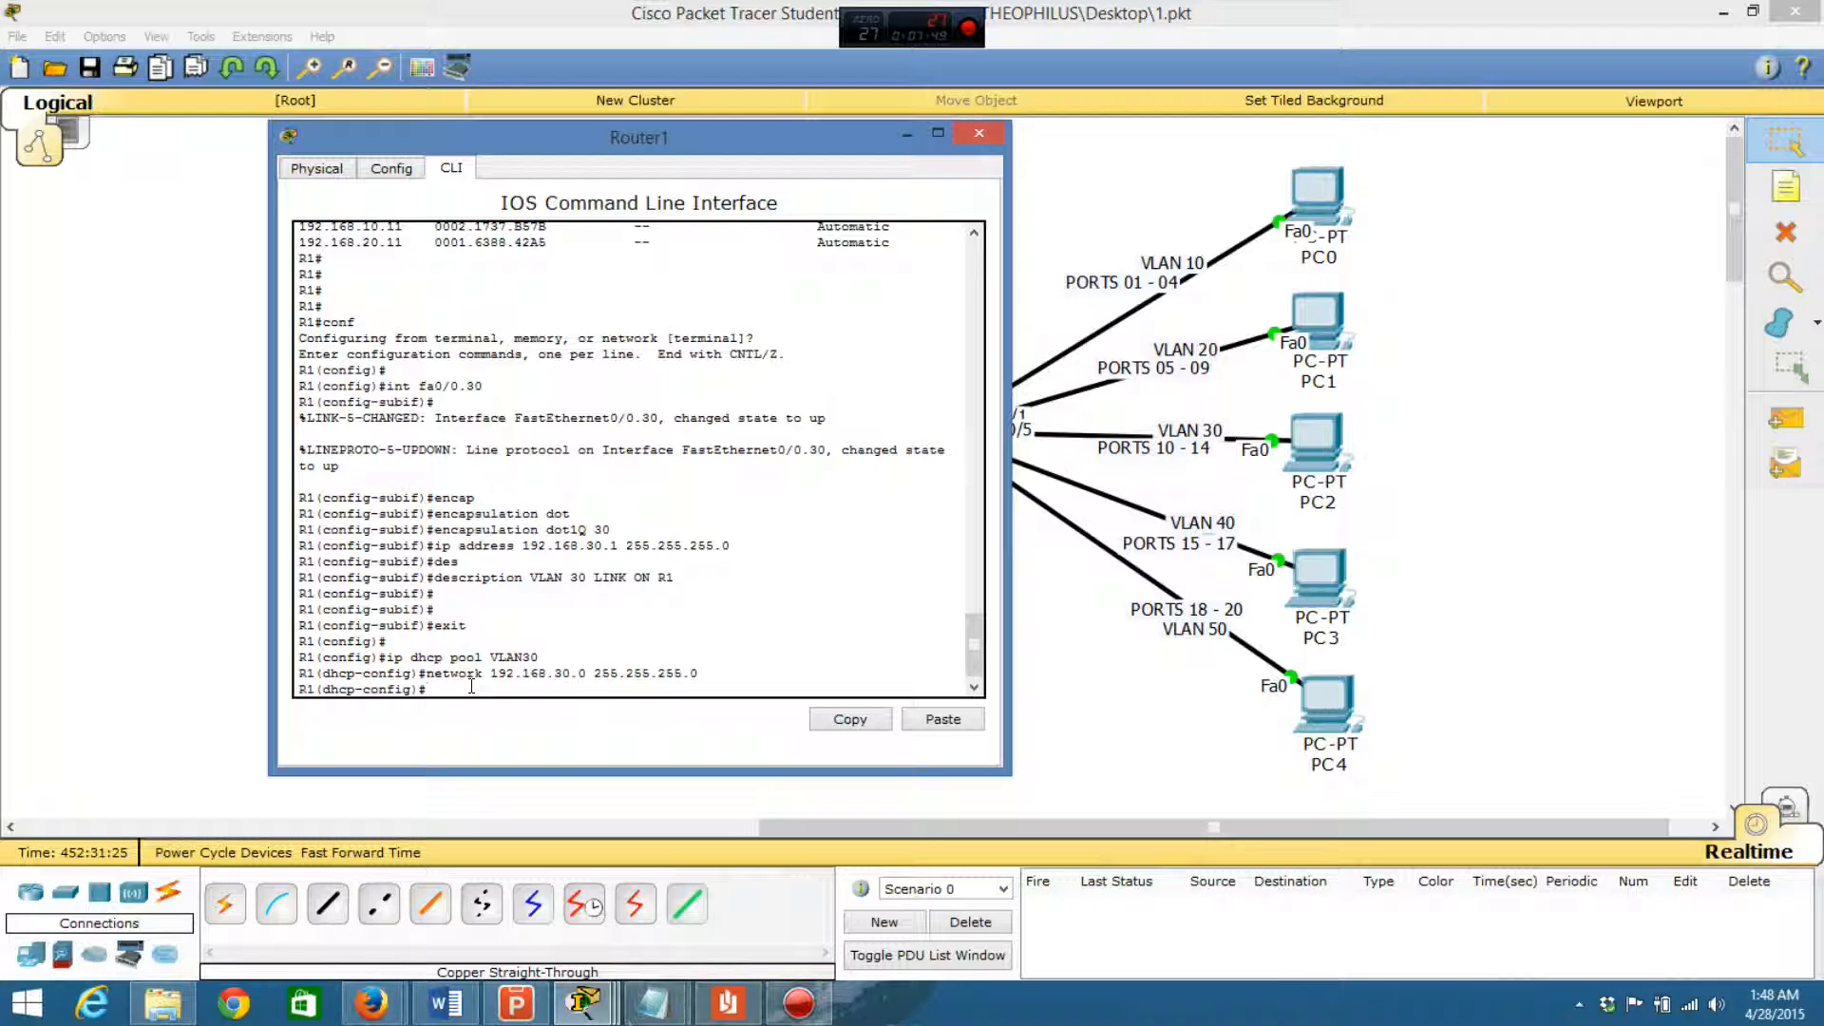
- Set the VLAN30 DHCP pool's default router to 192.168.30.1
text(default-router)
key(Tab)
text(1952.0)
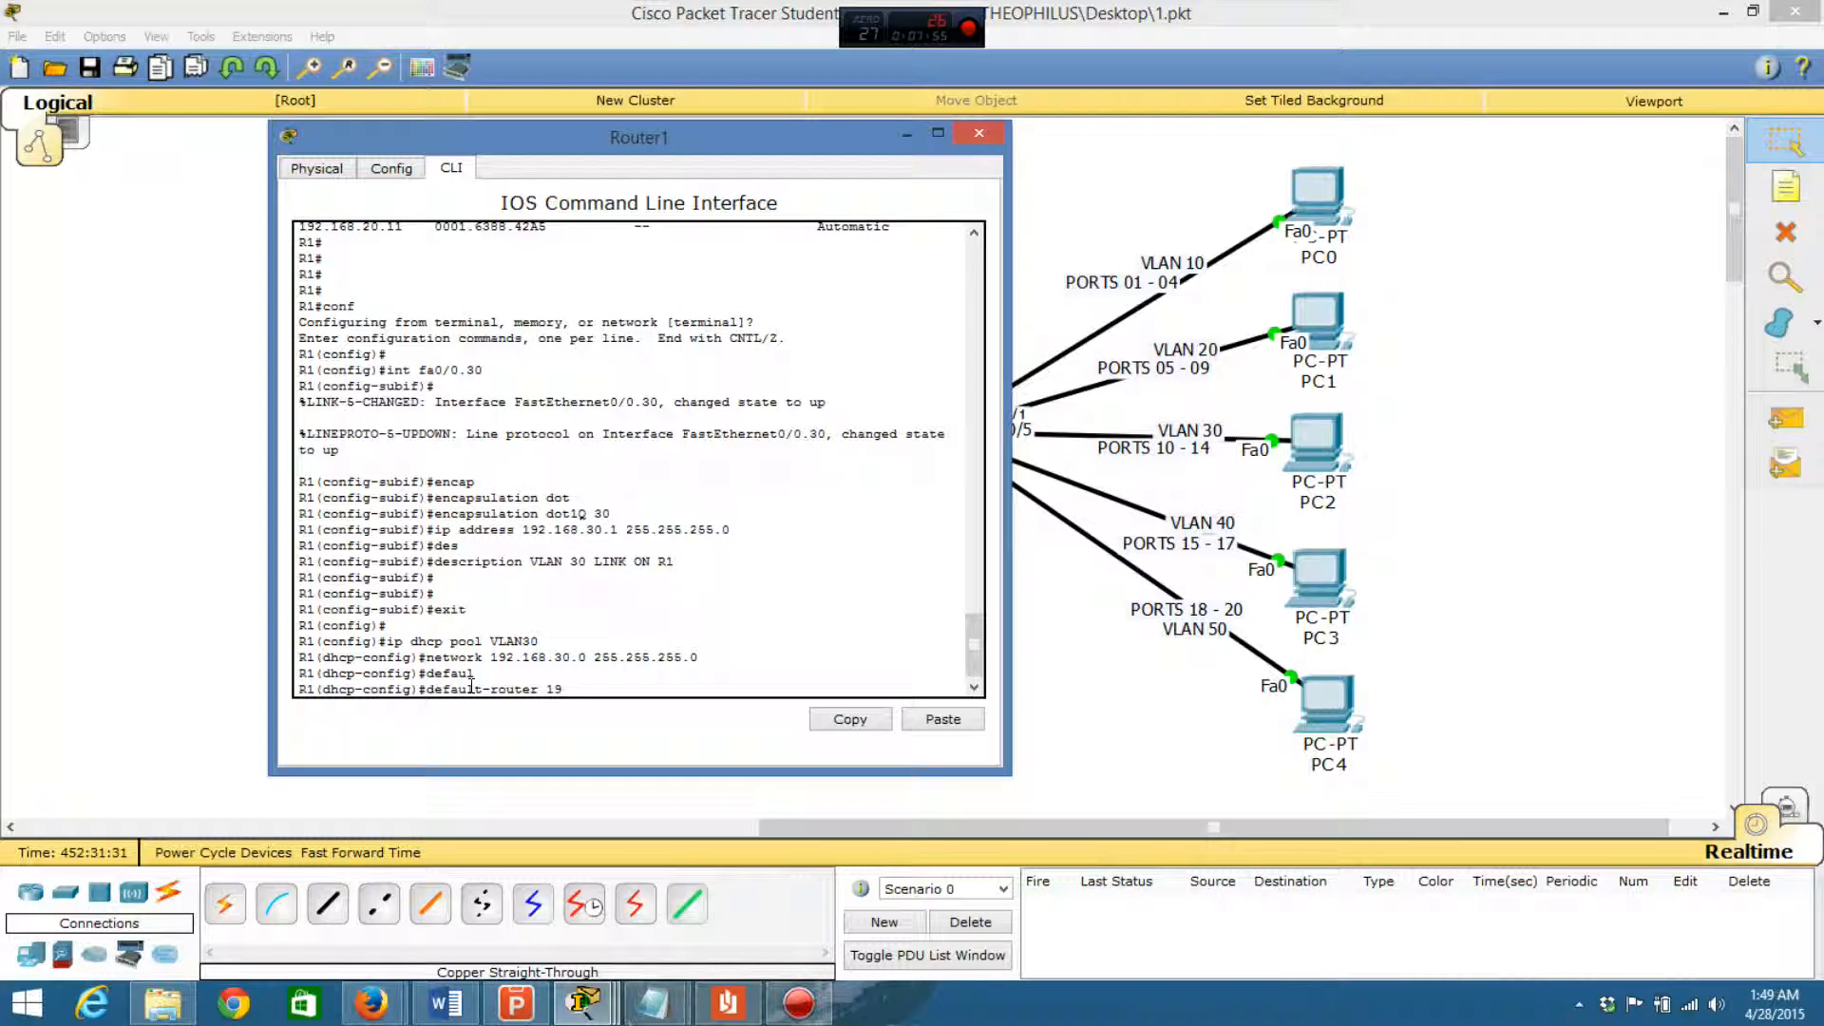
key(BackSpace)
key(BackSpace)
key(BackSpace)
key(BackSpace)
text(2.168.30.1)
key(Return)
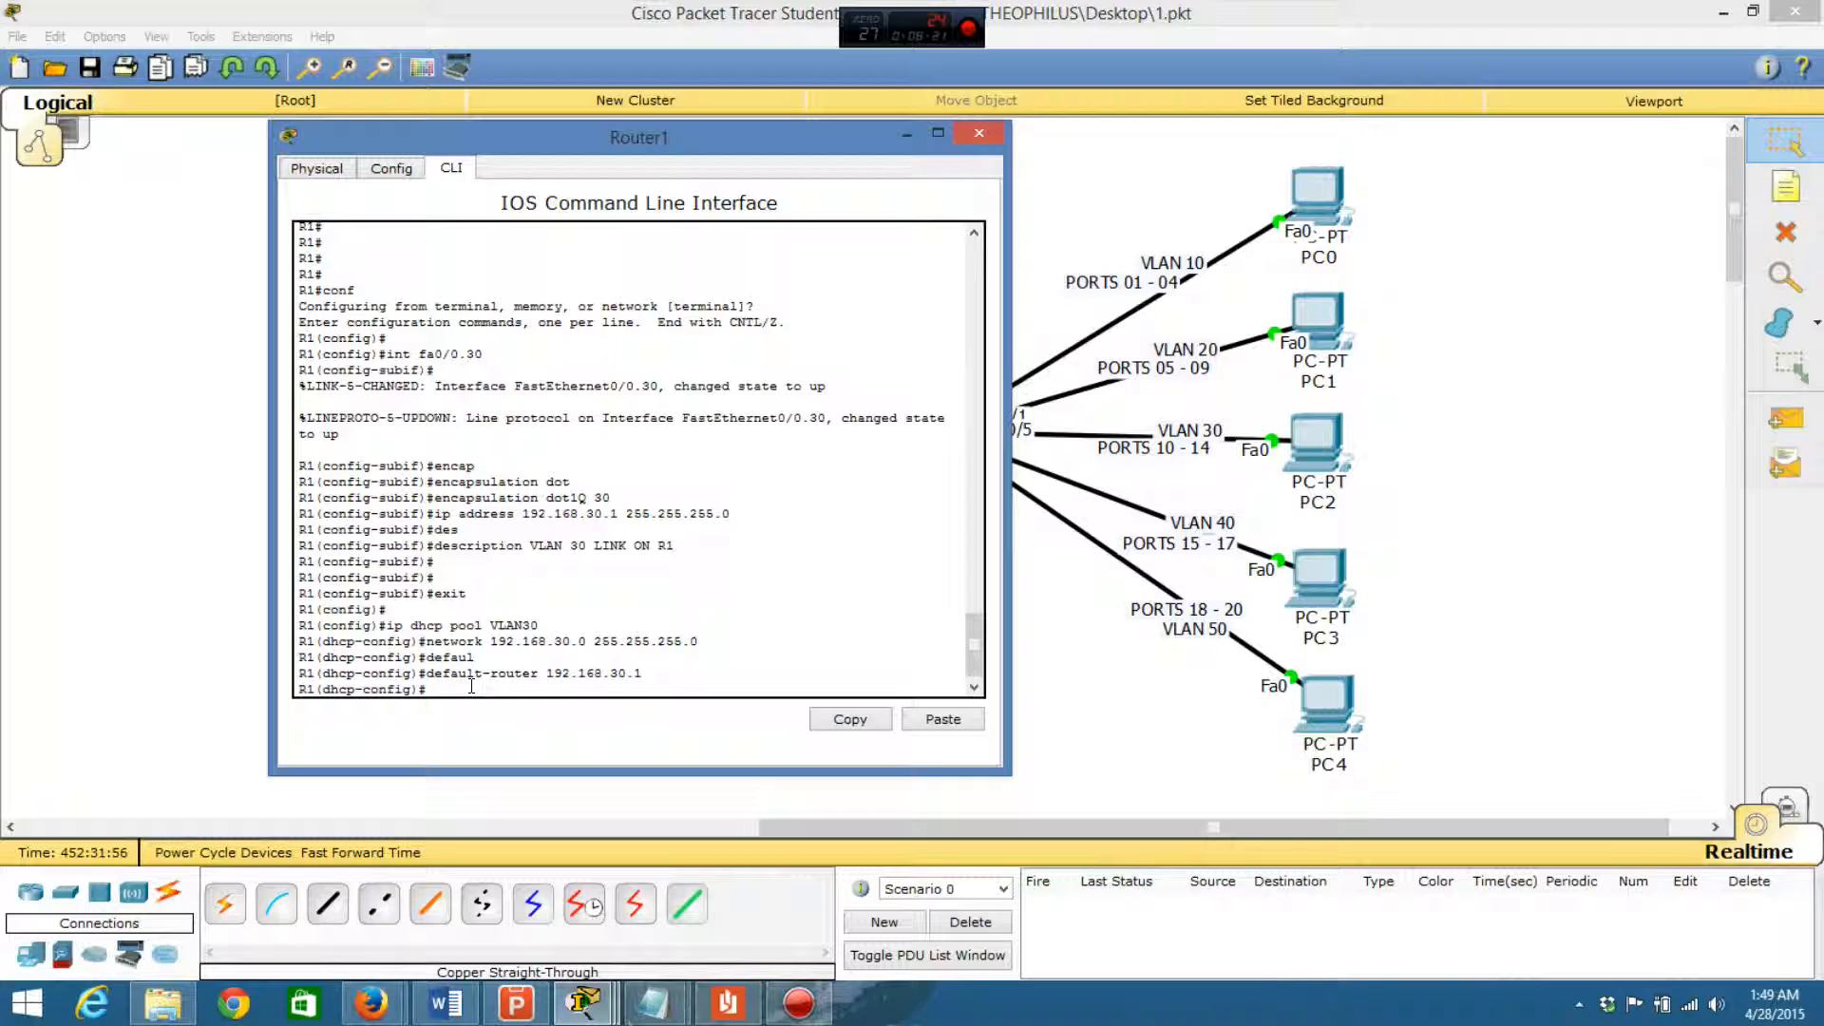
- Exclude addresses 192.168.30.1 through 192.168.30.10 from DHCP assignment on Router1
text(ip dhcp excluded-addrees)
key(BackSpace)
text(ss 192.168.)
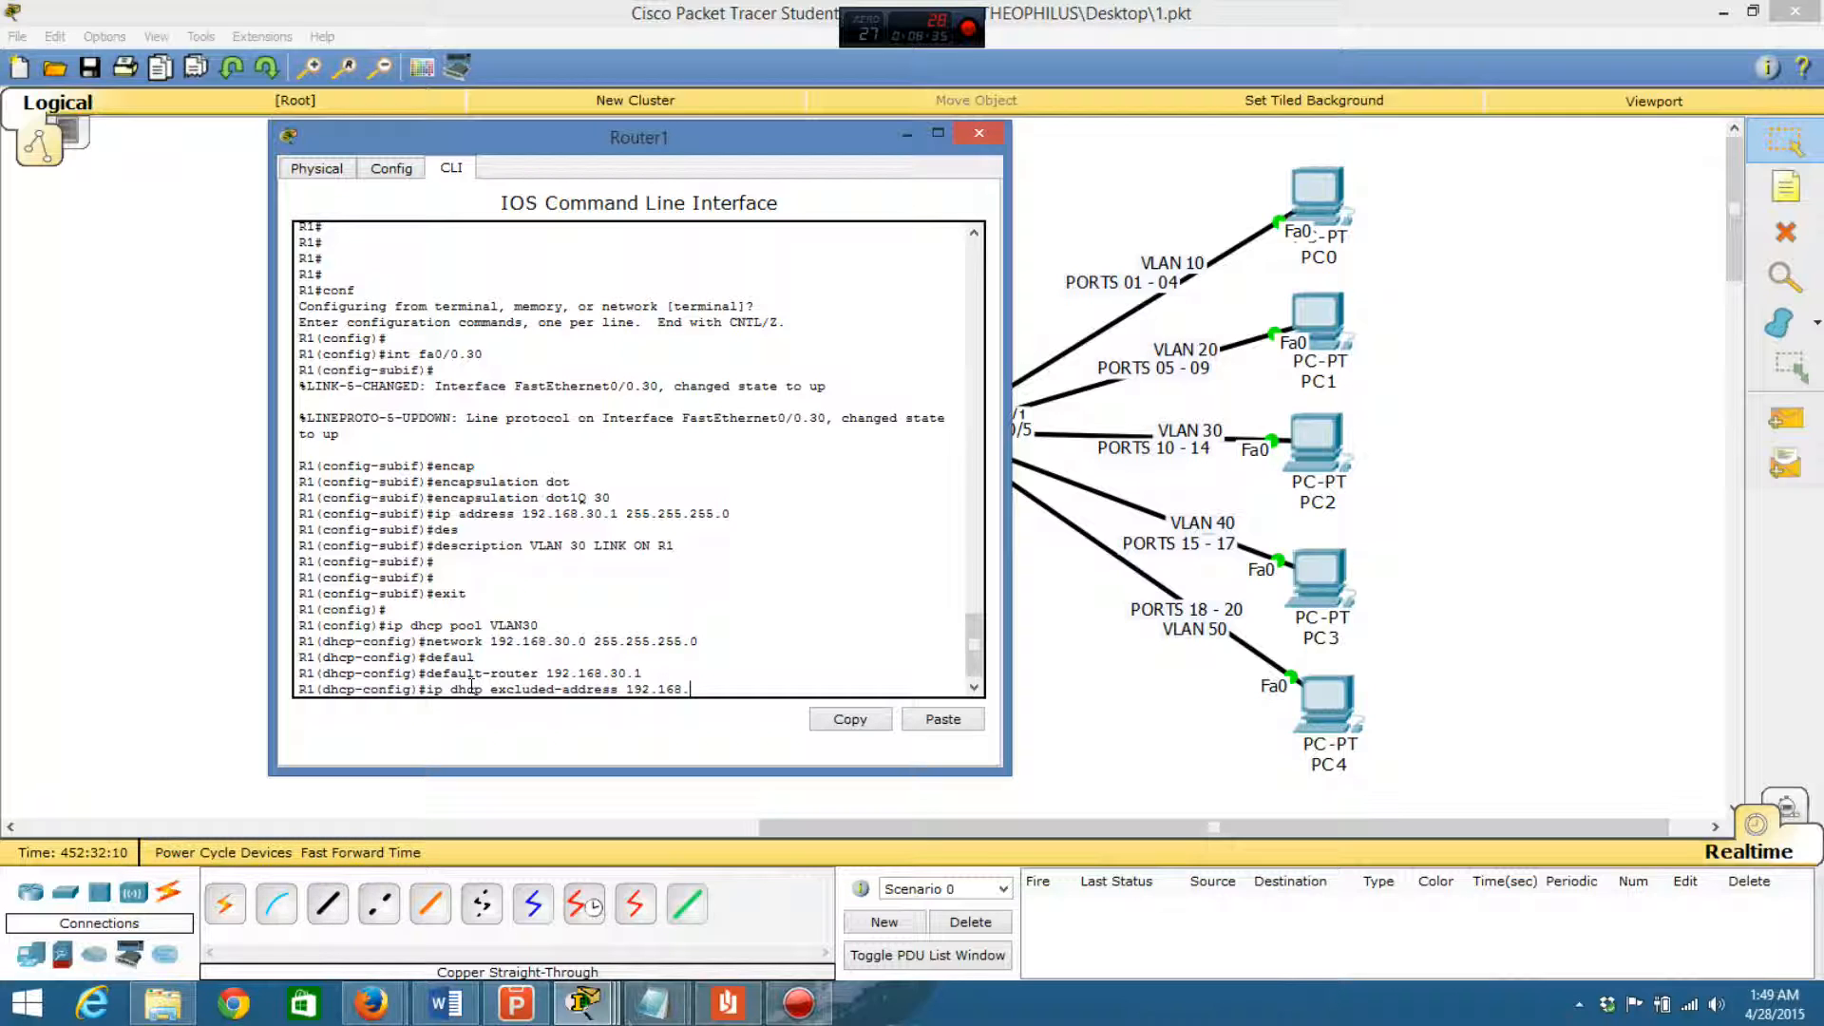
text(30.1)
text(192.)
text(68)
key(BackSpace)
key(BackSpace)
text(168.30.10)
drag(975, 646, 975, 648)
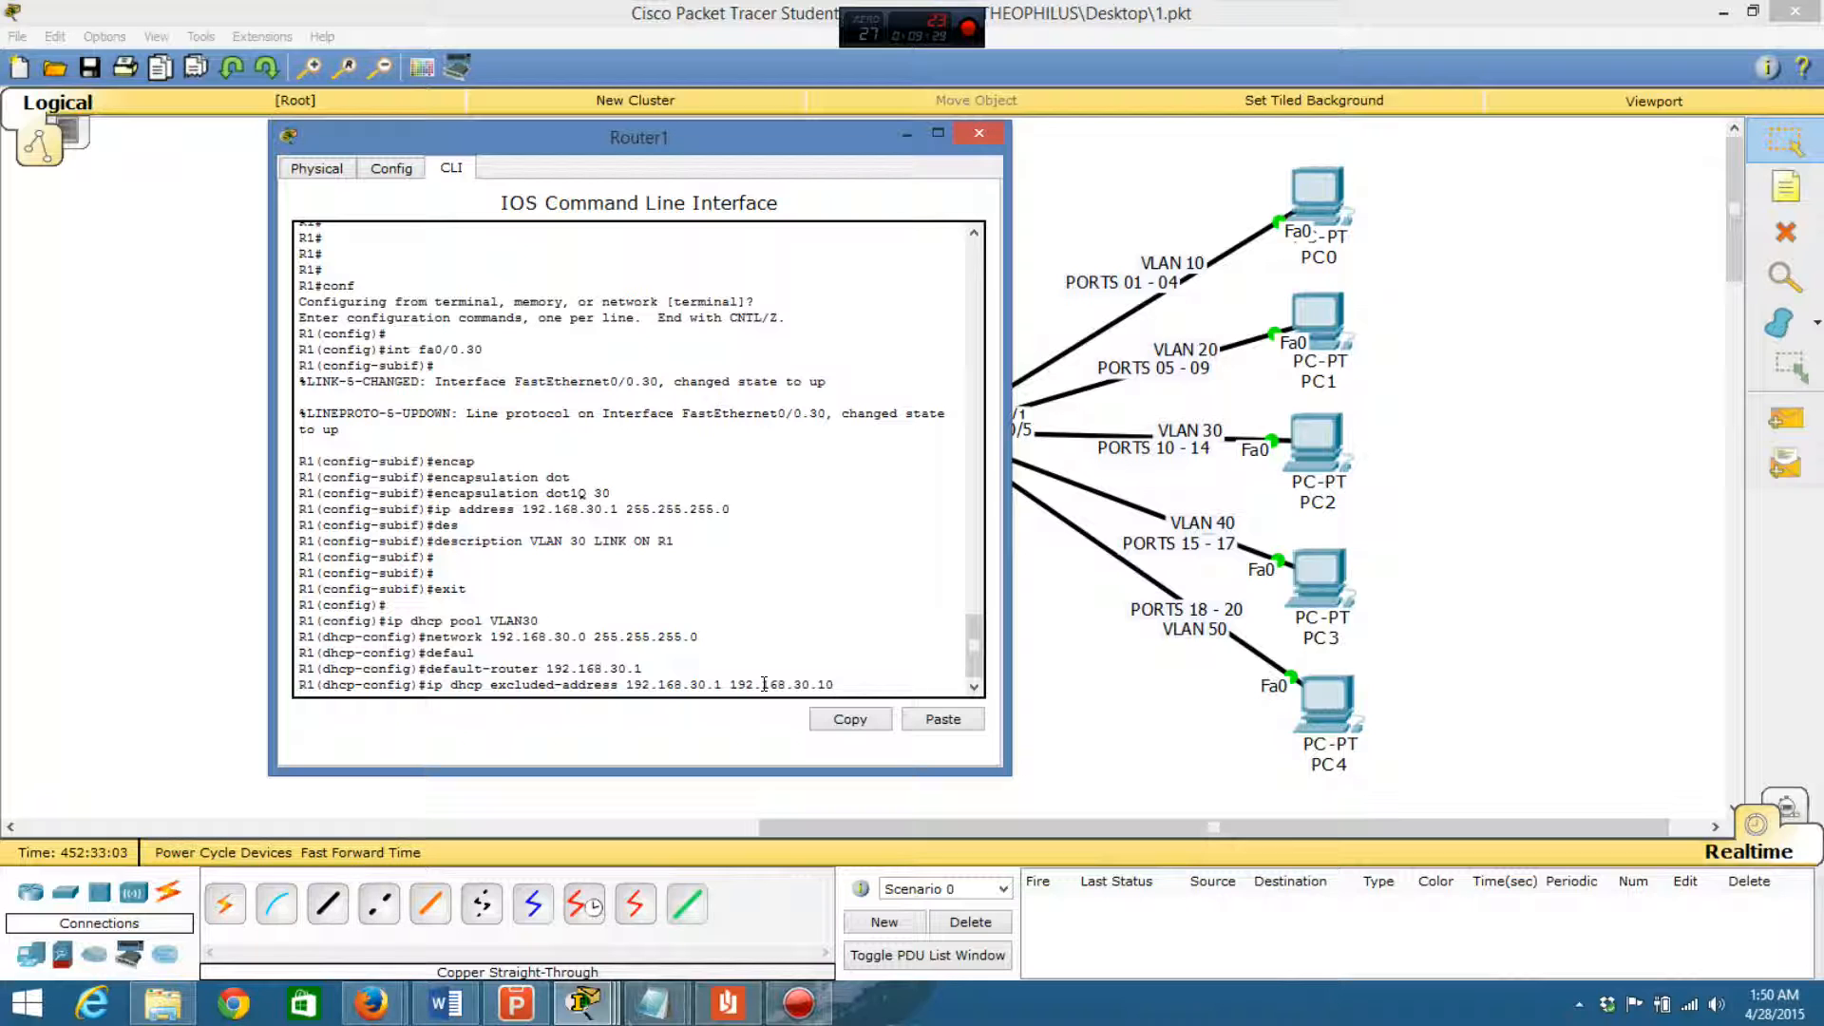
key(Return)
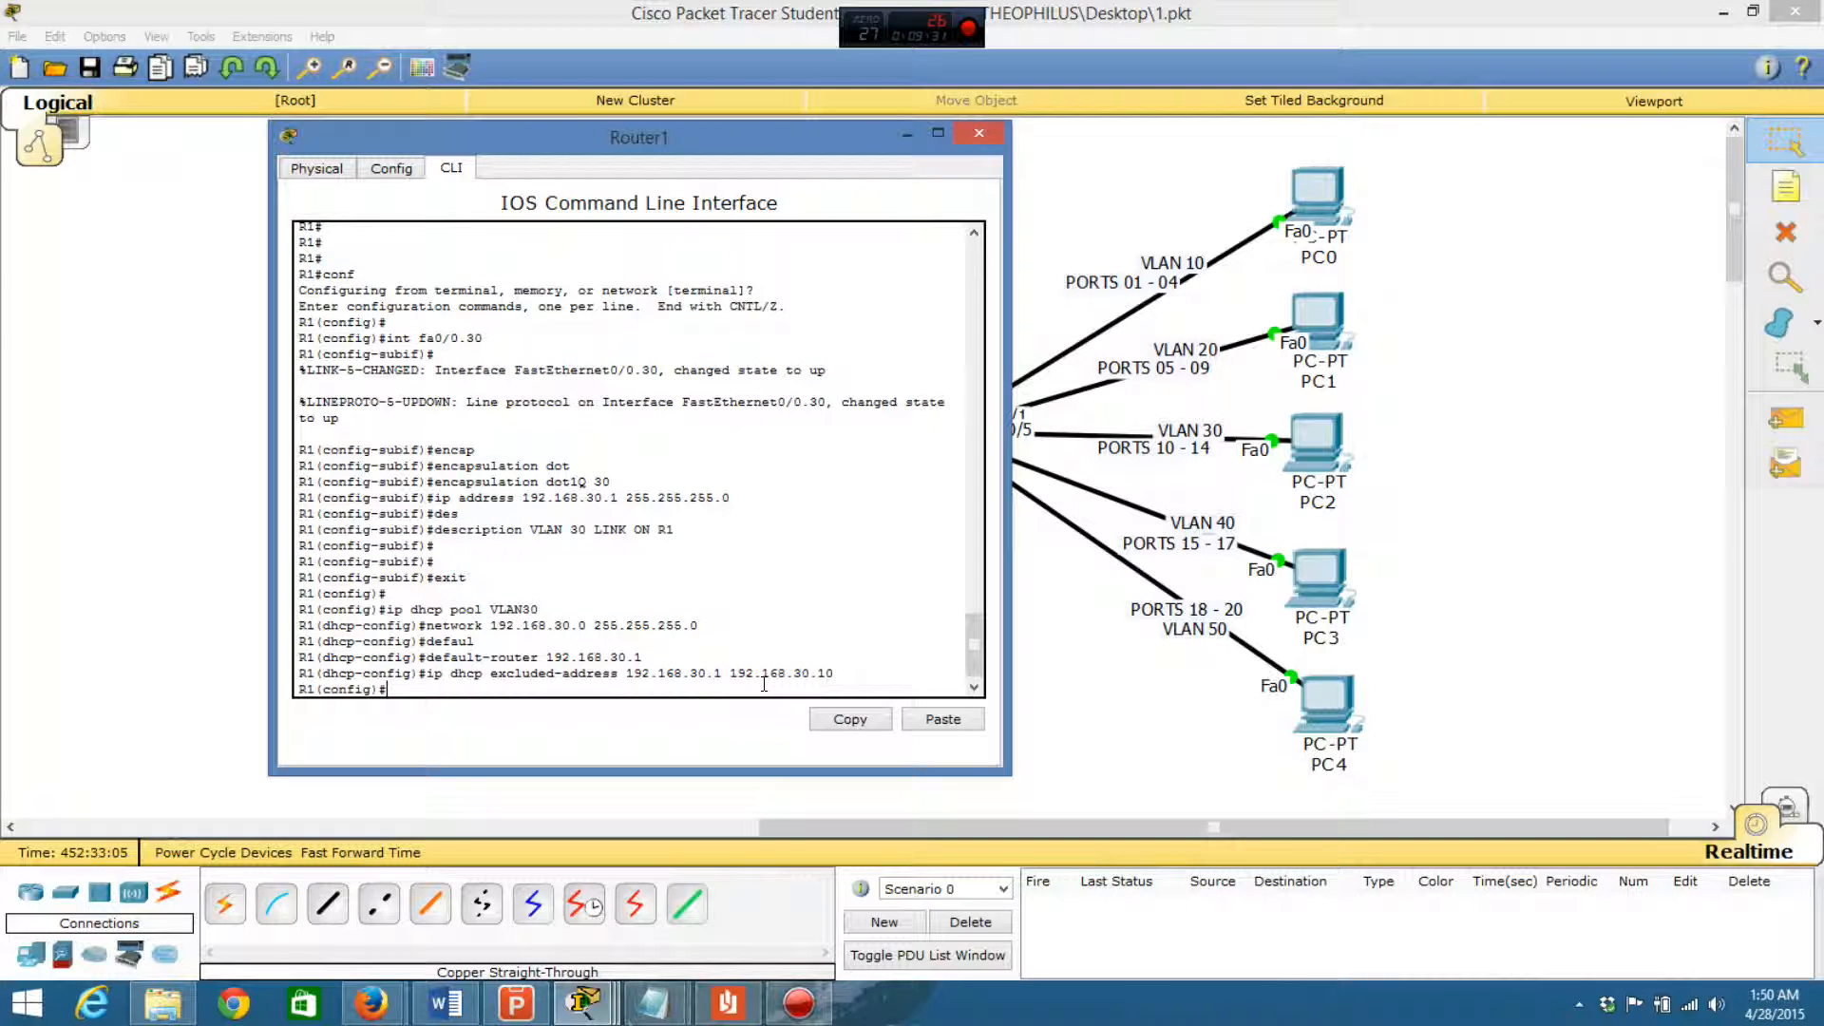
- Exit configuration mode on Router1 and minimize its window to return to the topology
text(exit)
key(Return)
key(Return)
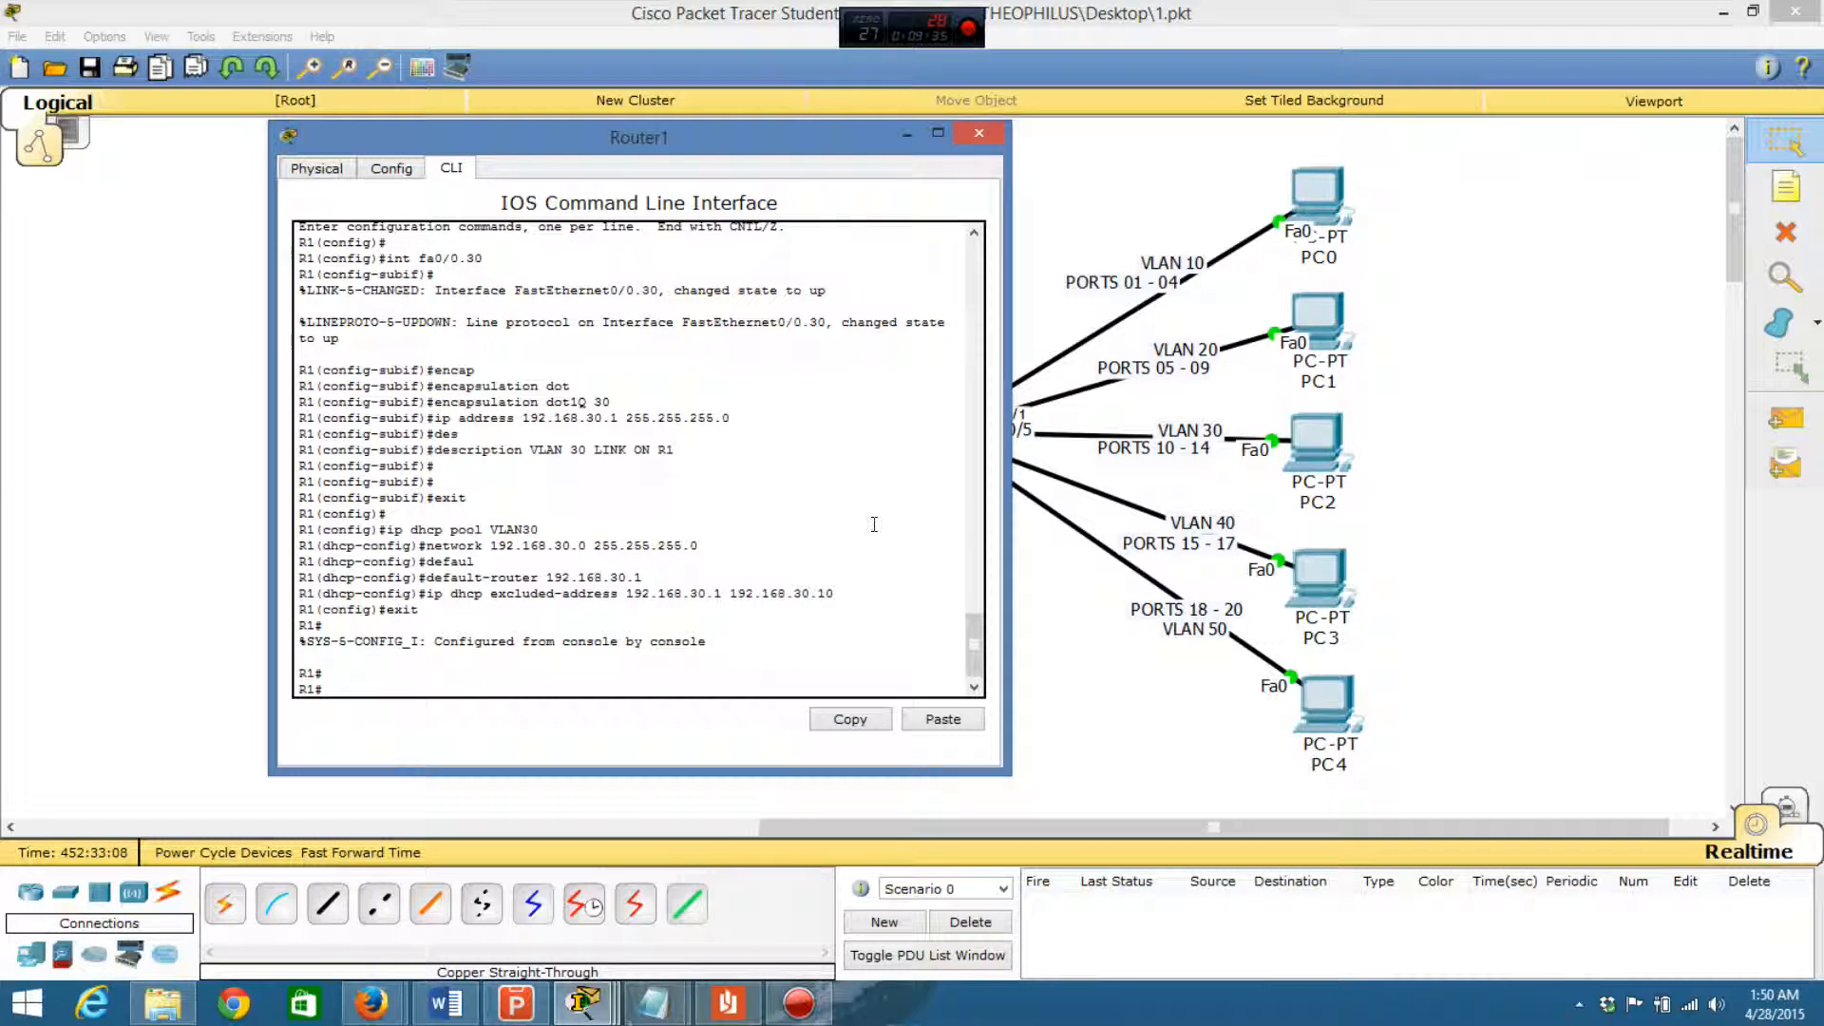
click(908, 133)
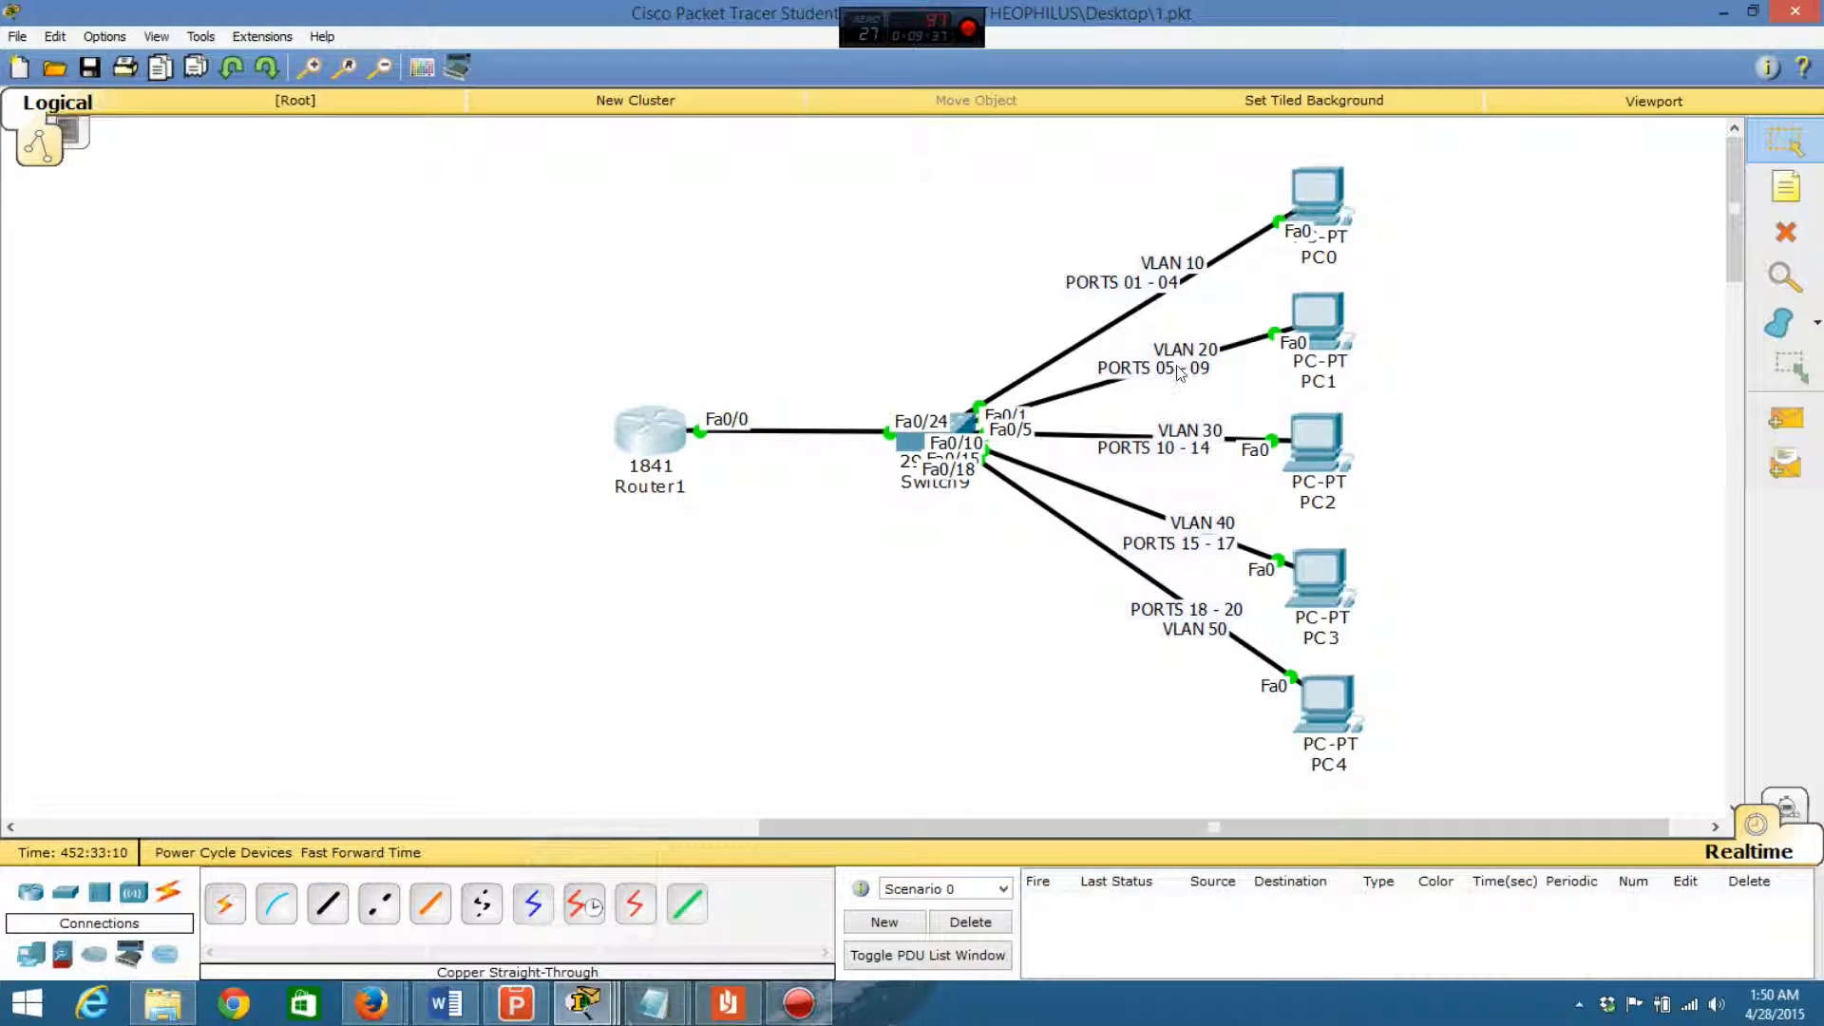
- Switch PC2's IP configuration from static to DHCP and close the PC2 window
click(1321, 442)
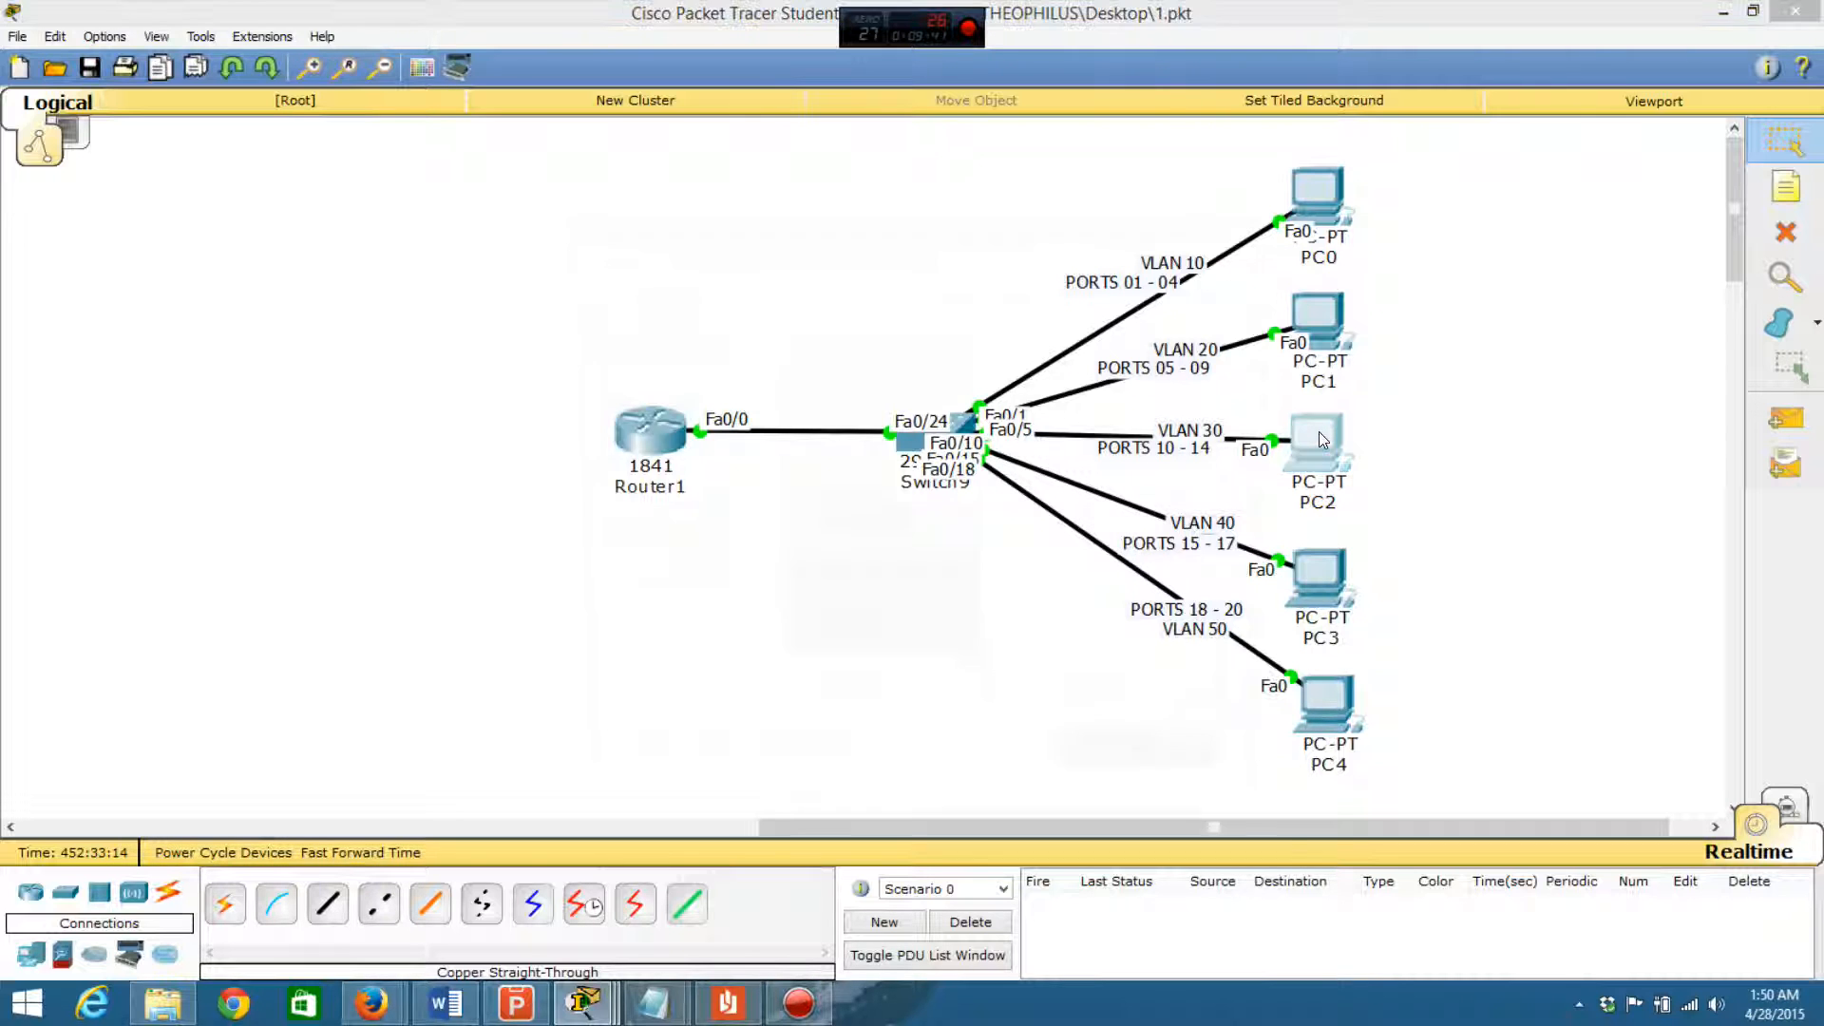
click(767, 258)
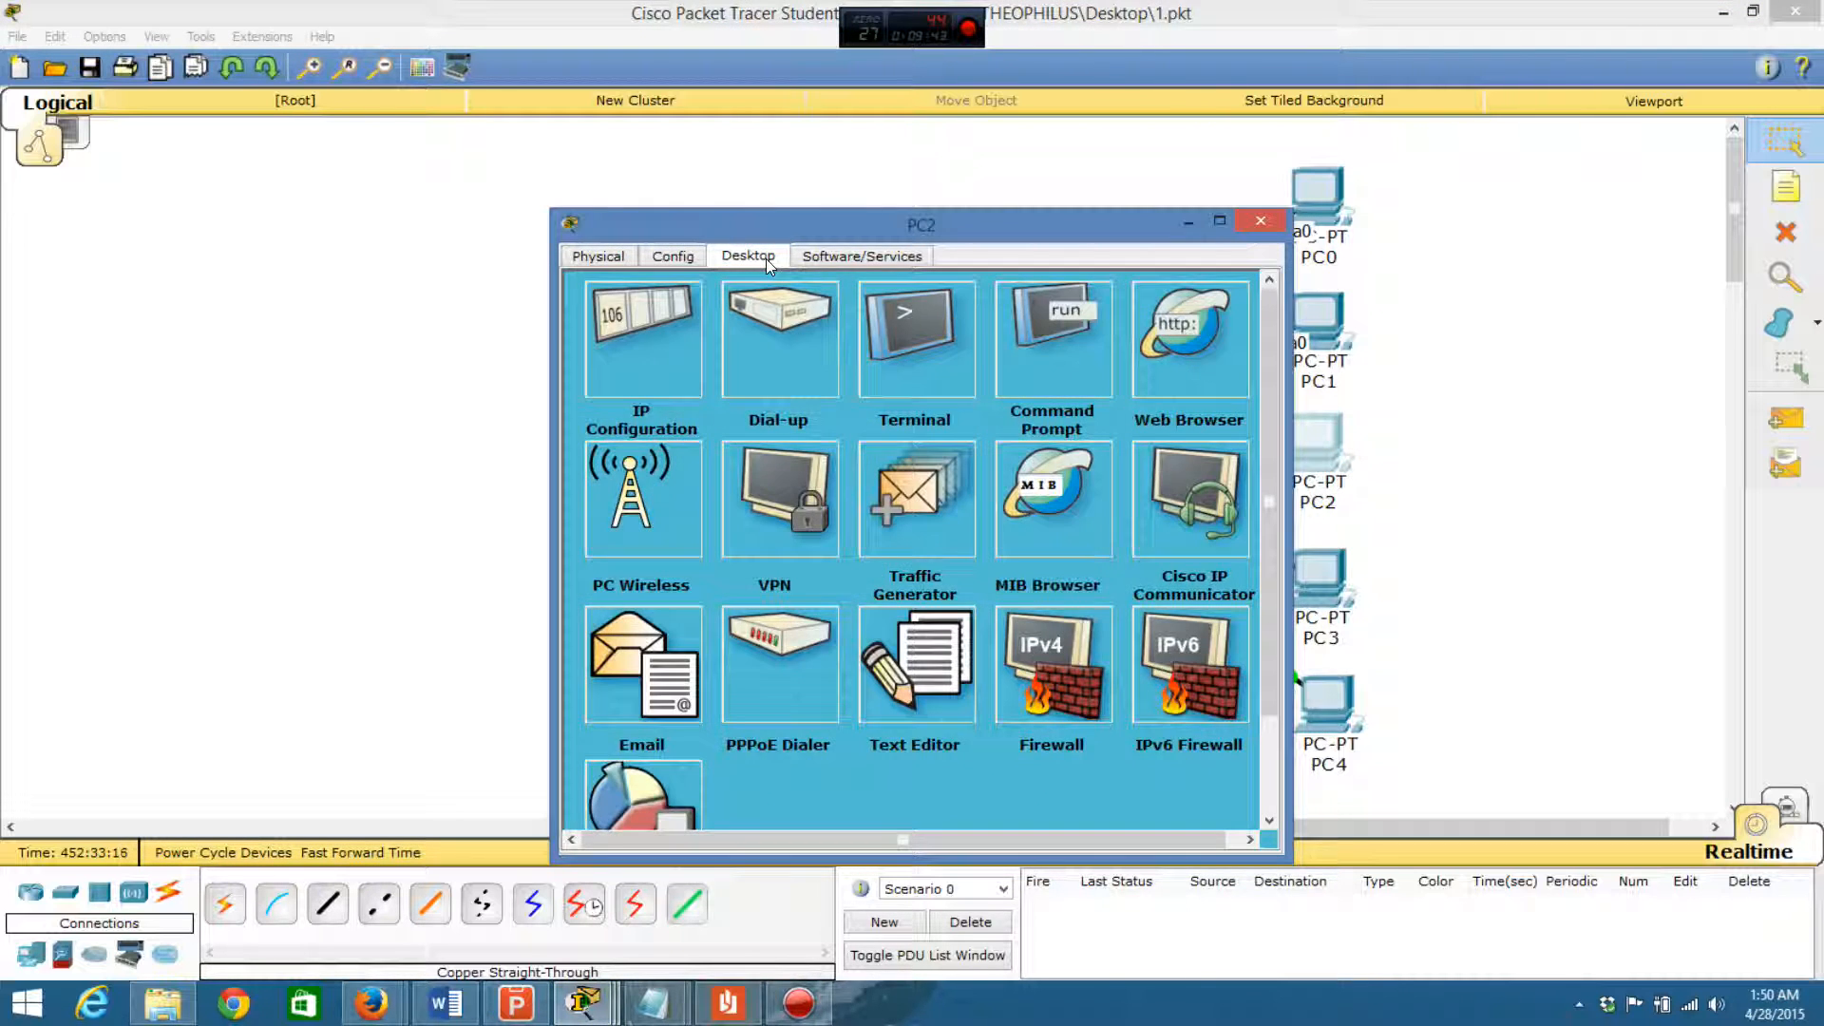
click(692, 323)
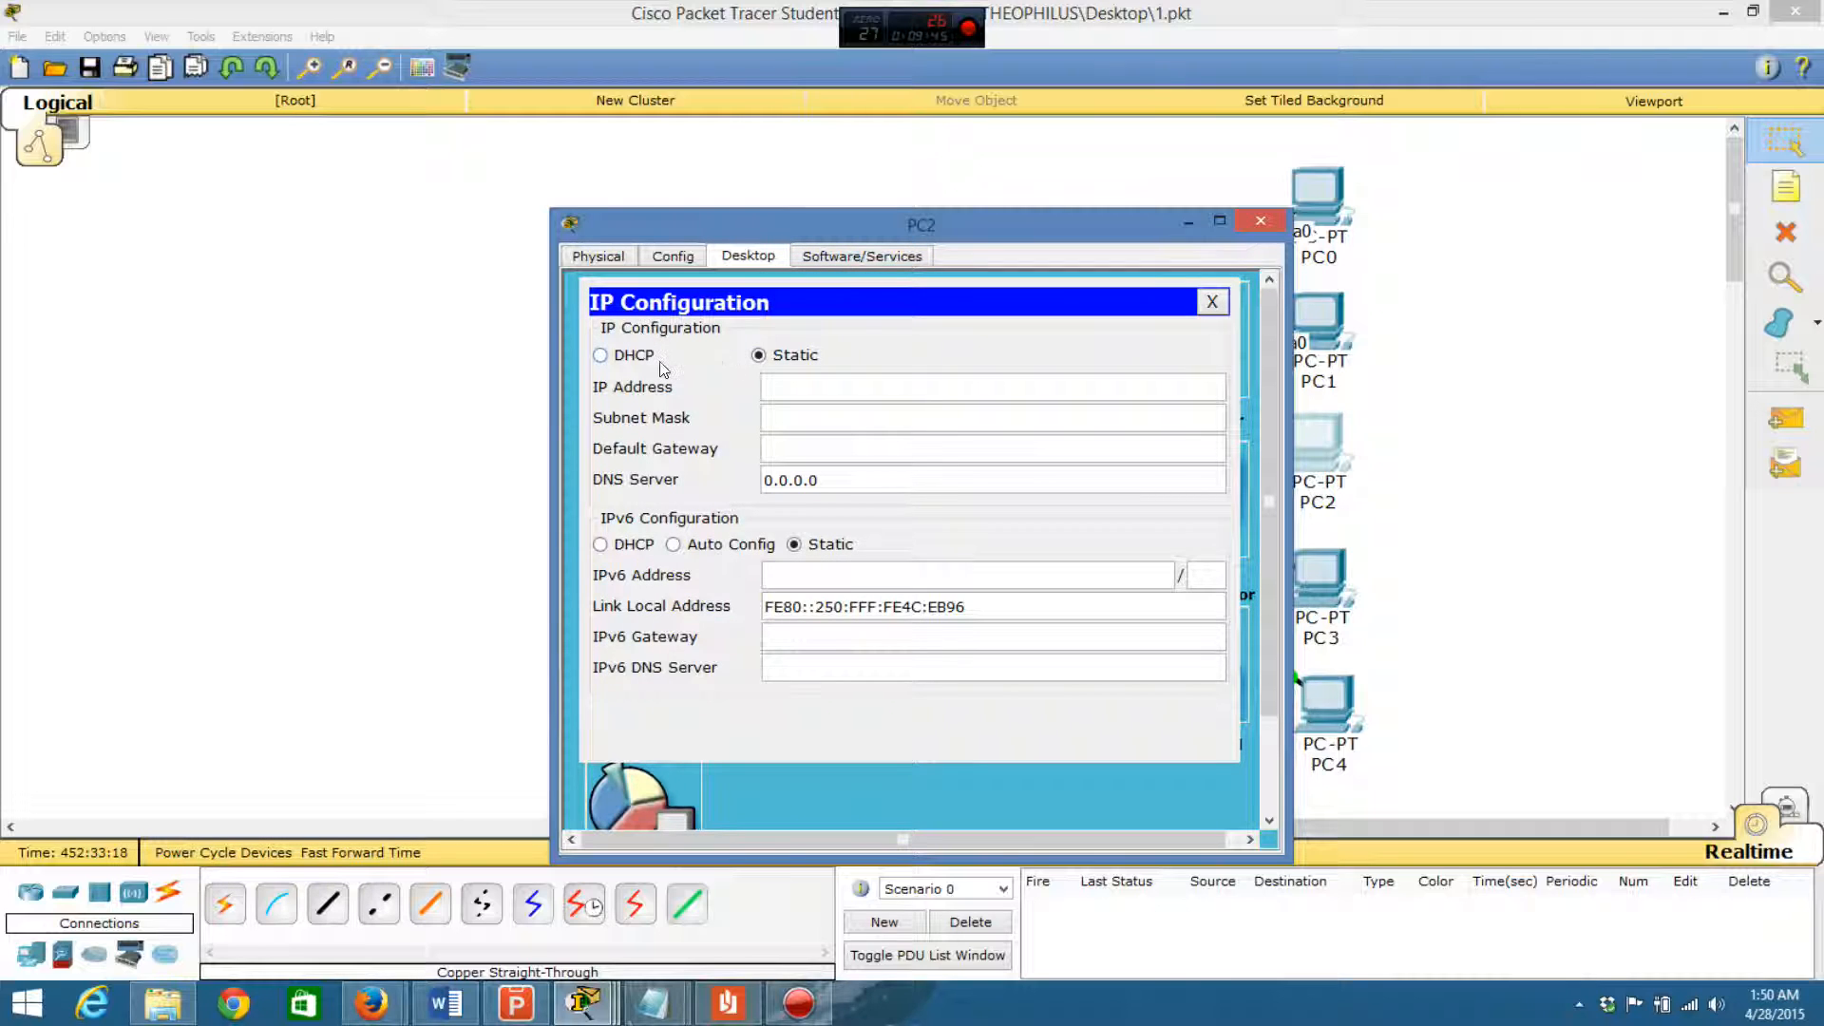
click(601, 356)
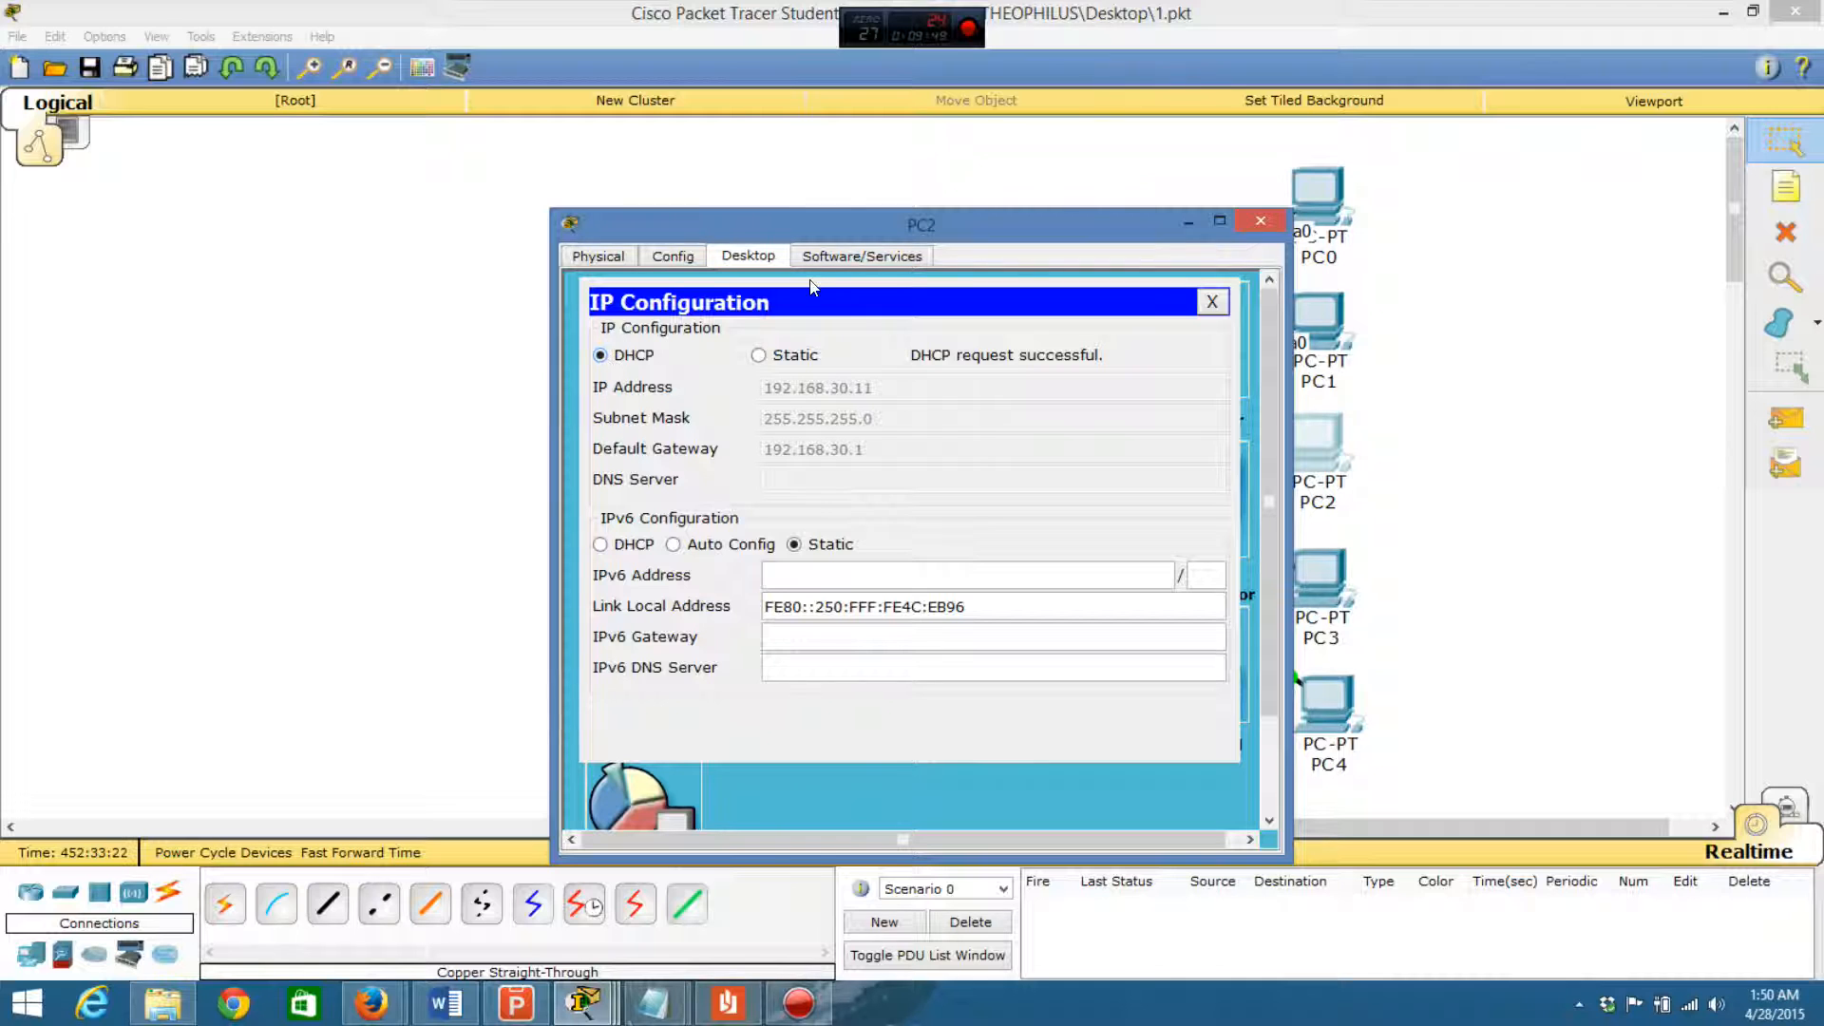
drag(1009, 226, 749, 150)
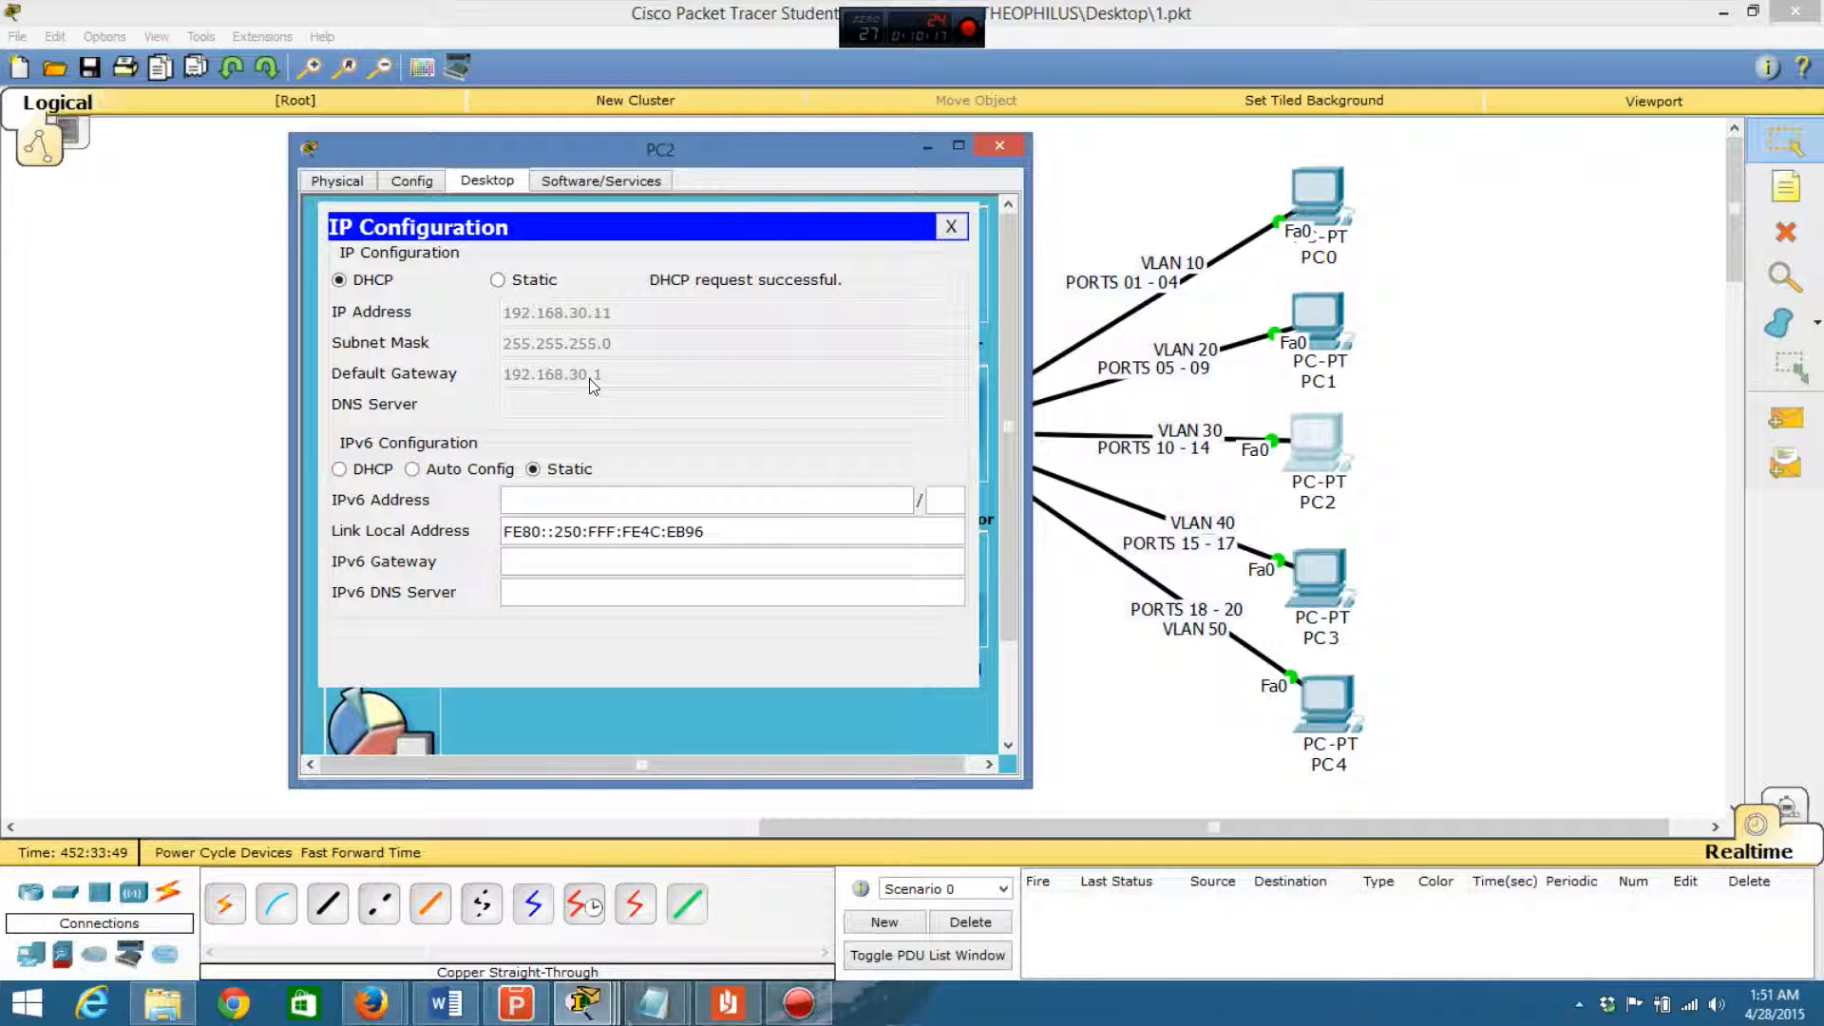
click(953, 226)
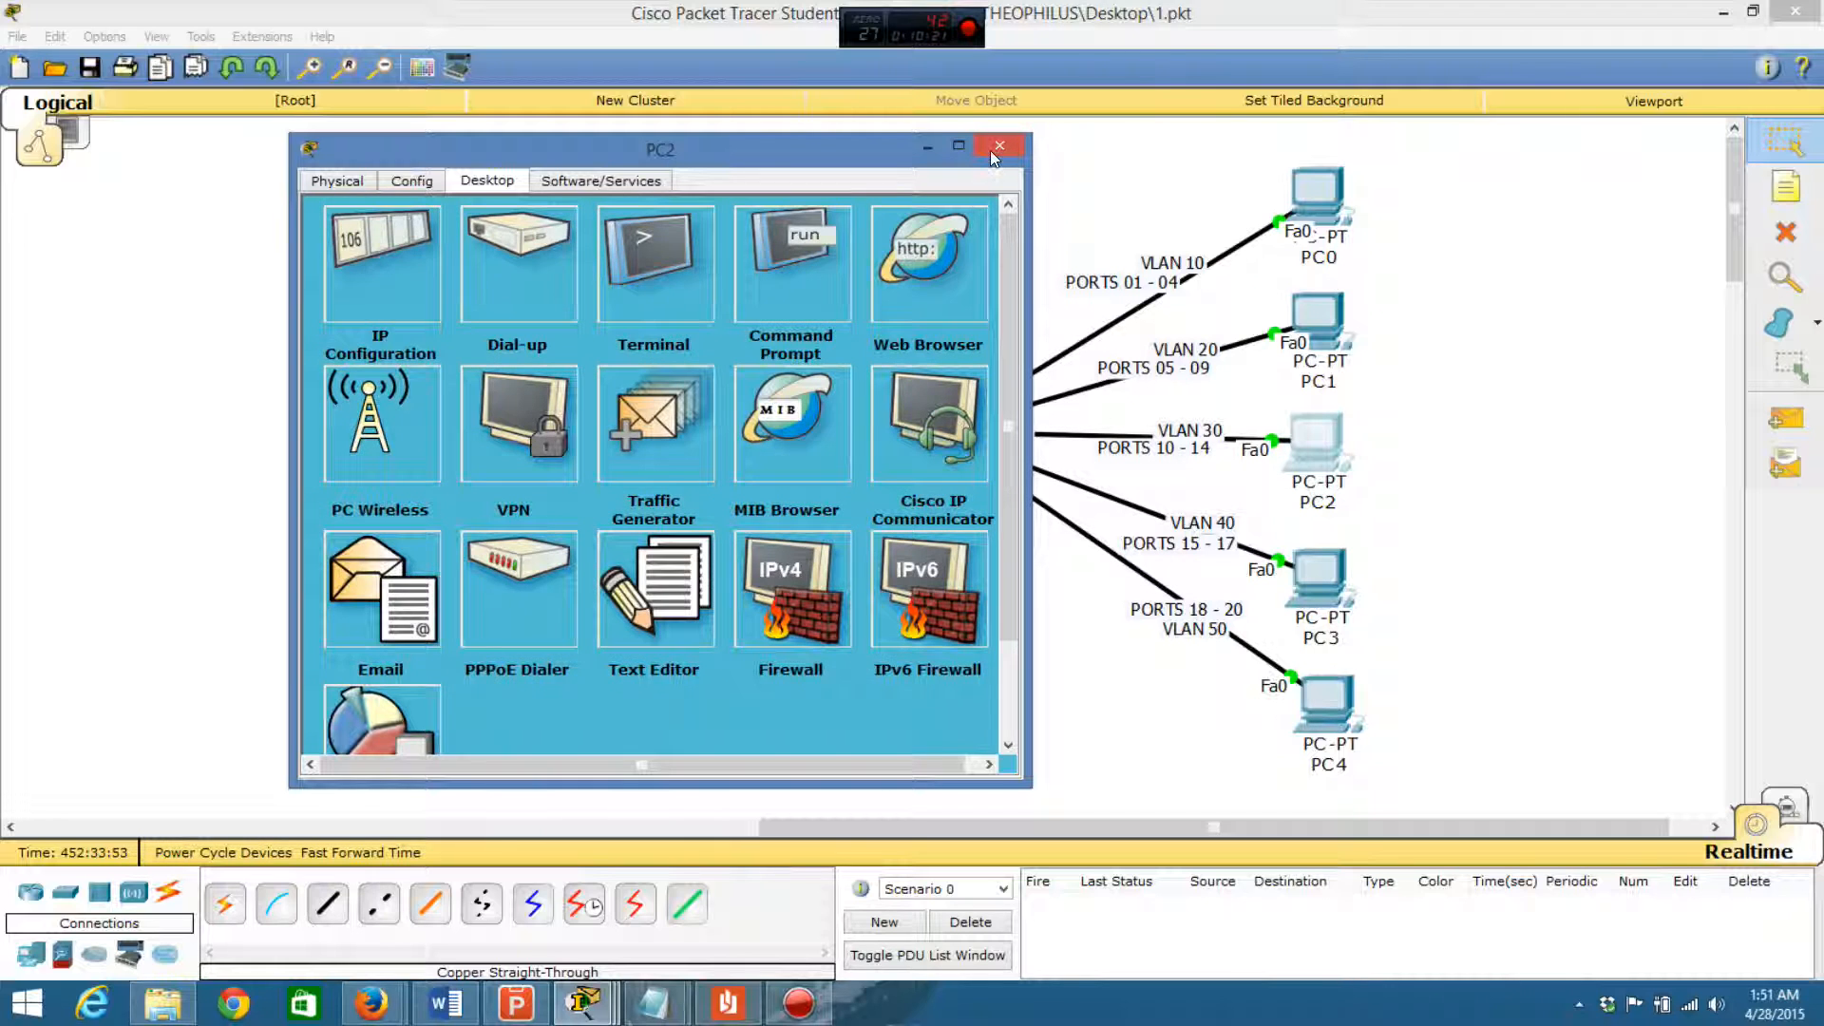
click(990, 150)
- Test connectivity by sending a simple PDU from PC2 to Router1
click(1780, 424)
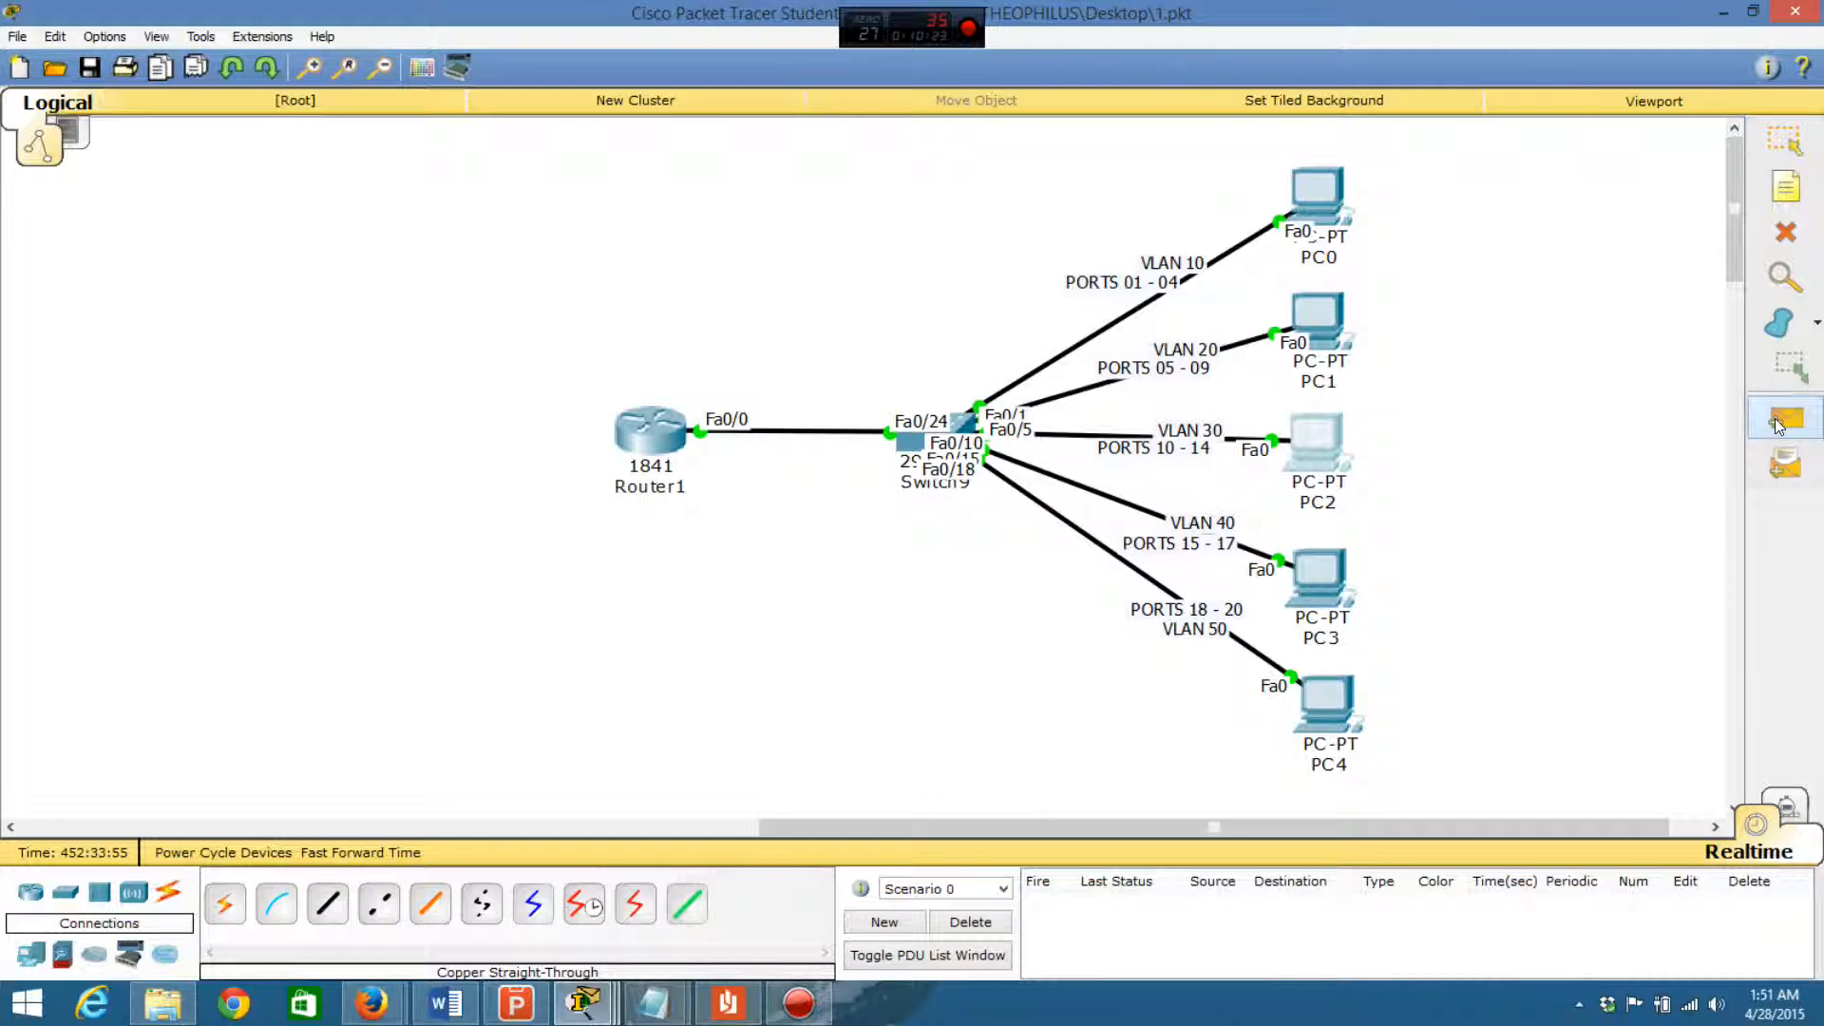
click(1326, 446)
click(662, 423)
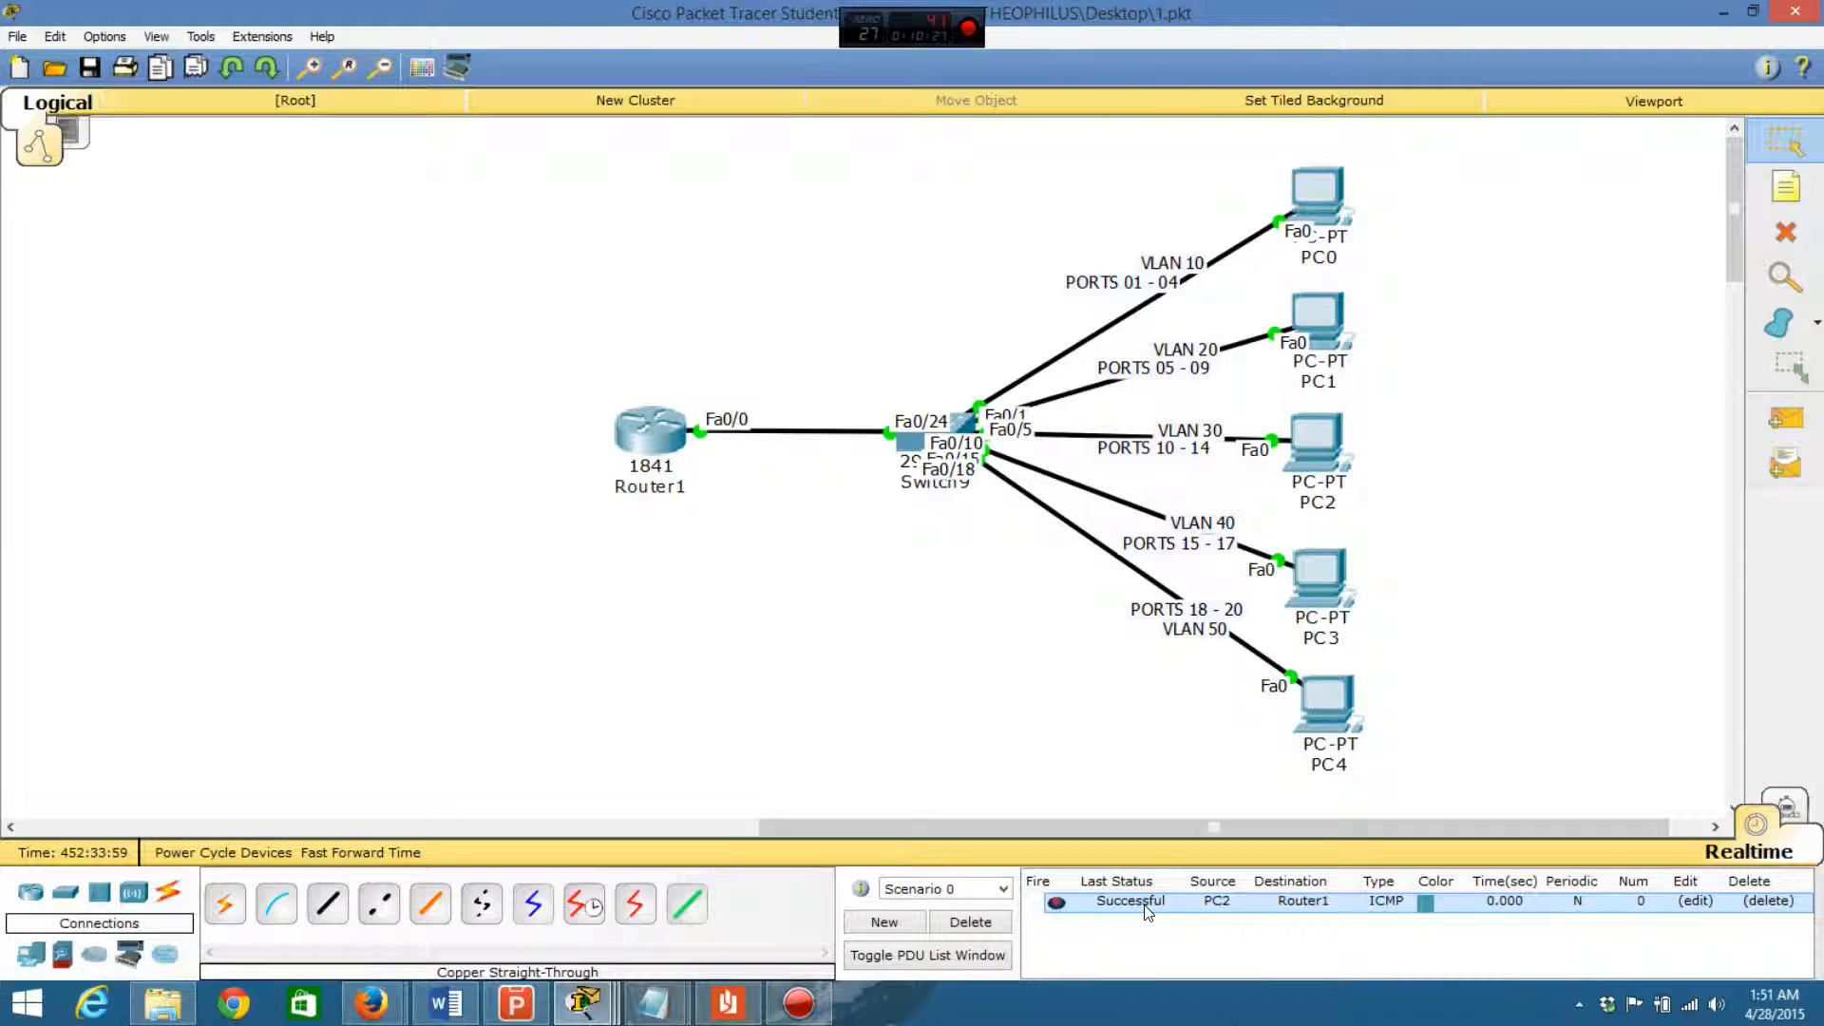
- Test inter-VLAN connectivity by sending simple PDUs from PC2 to PC1 and from PC2 to PC0
click(1784, 421)
click(1315, 440)
click(1313, 320)
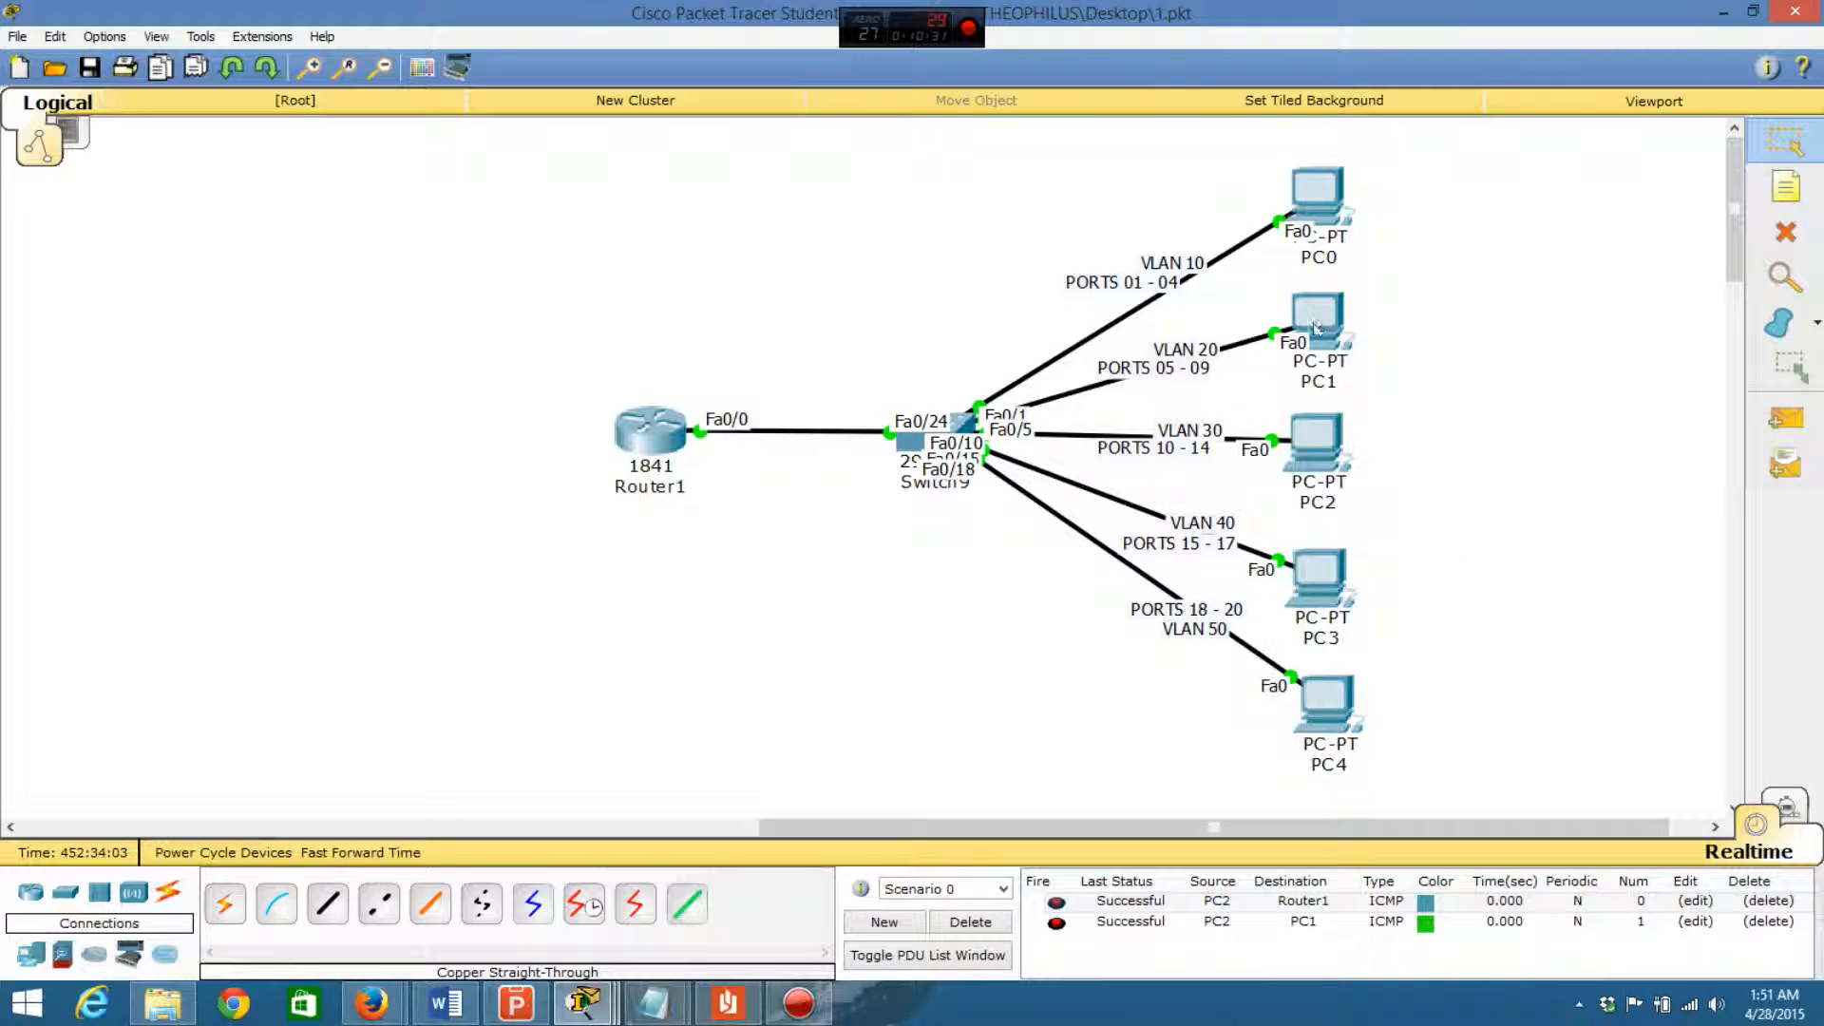
click(1774, 418)
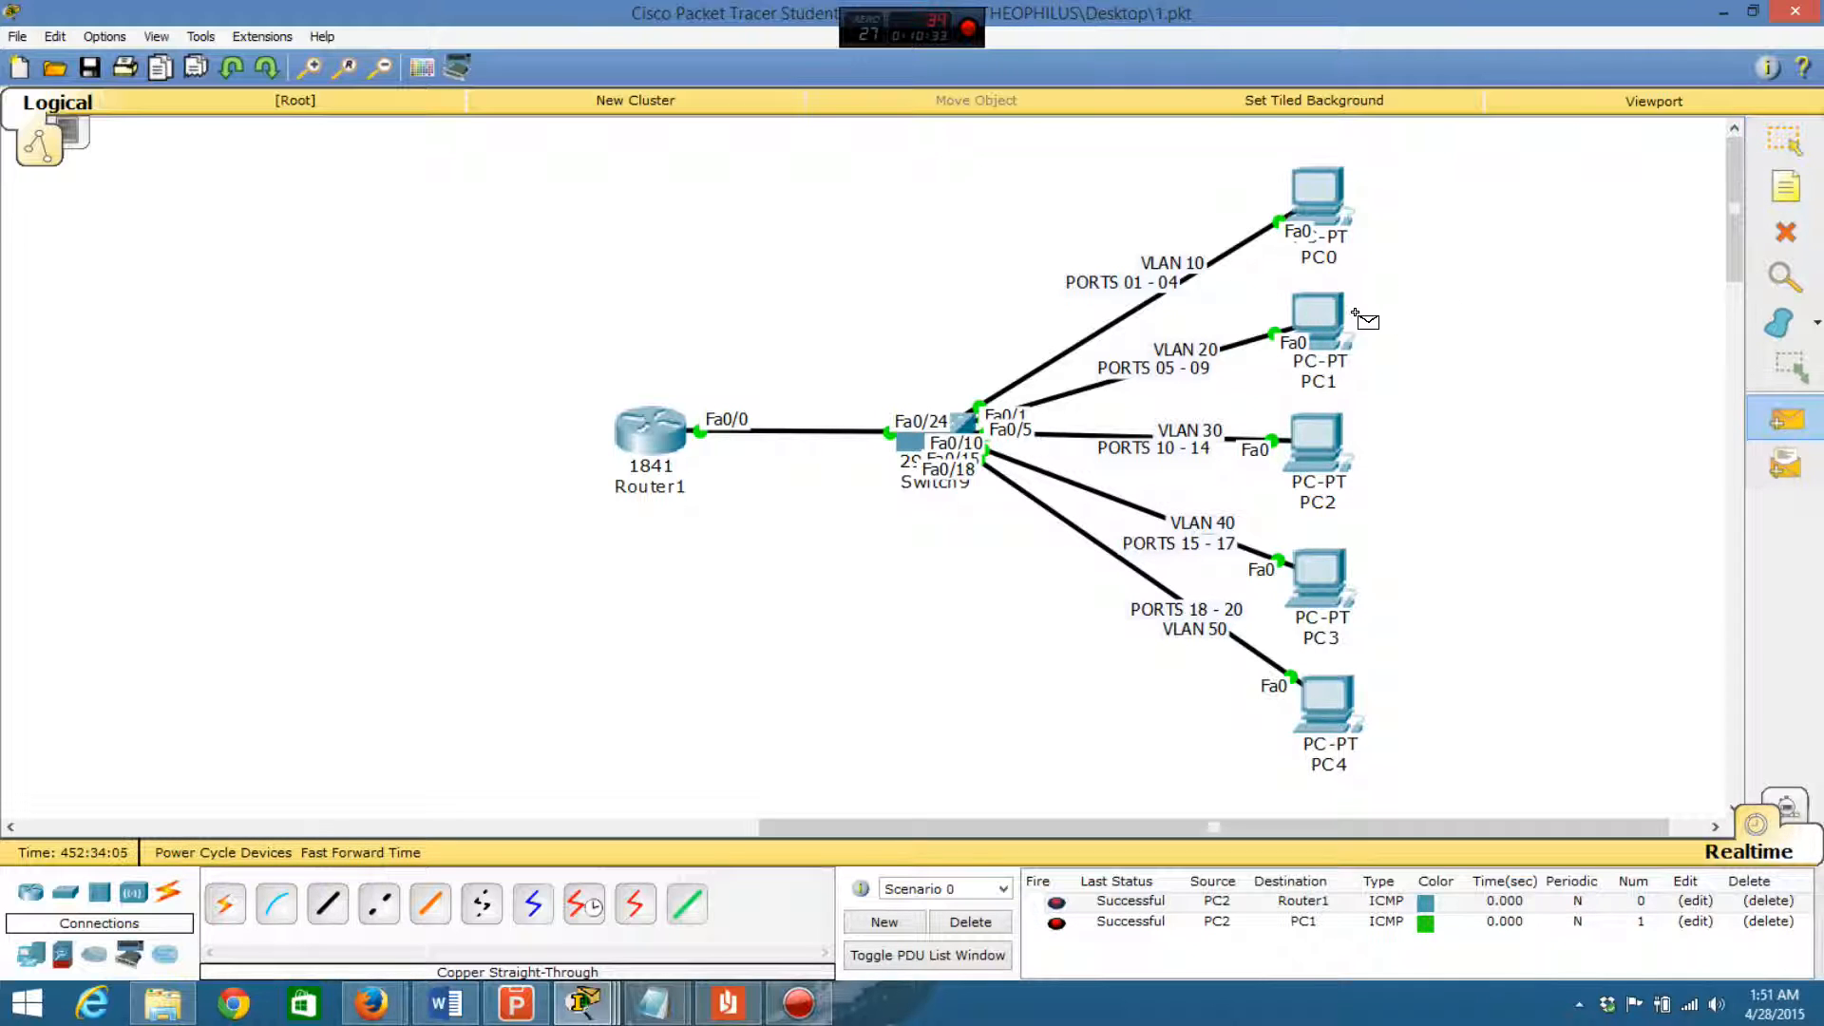
click(1316, 442)
click(1309, 197)
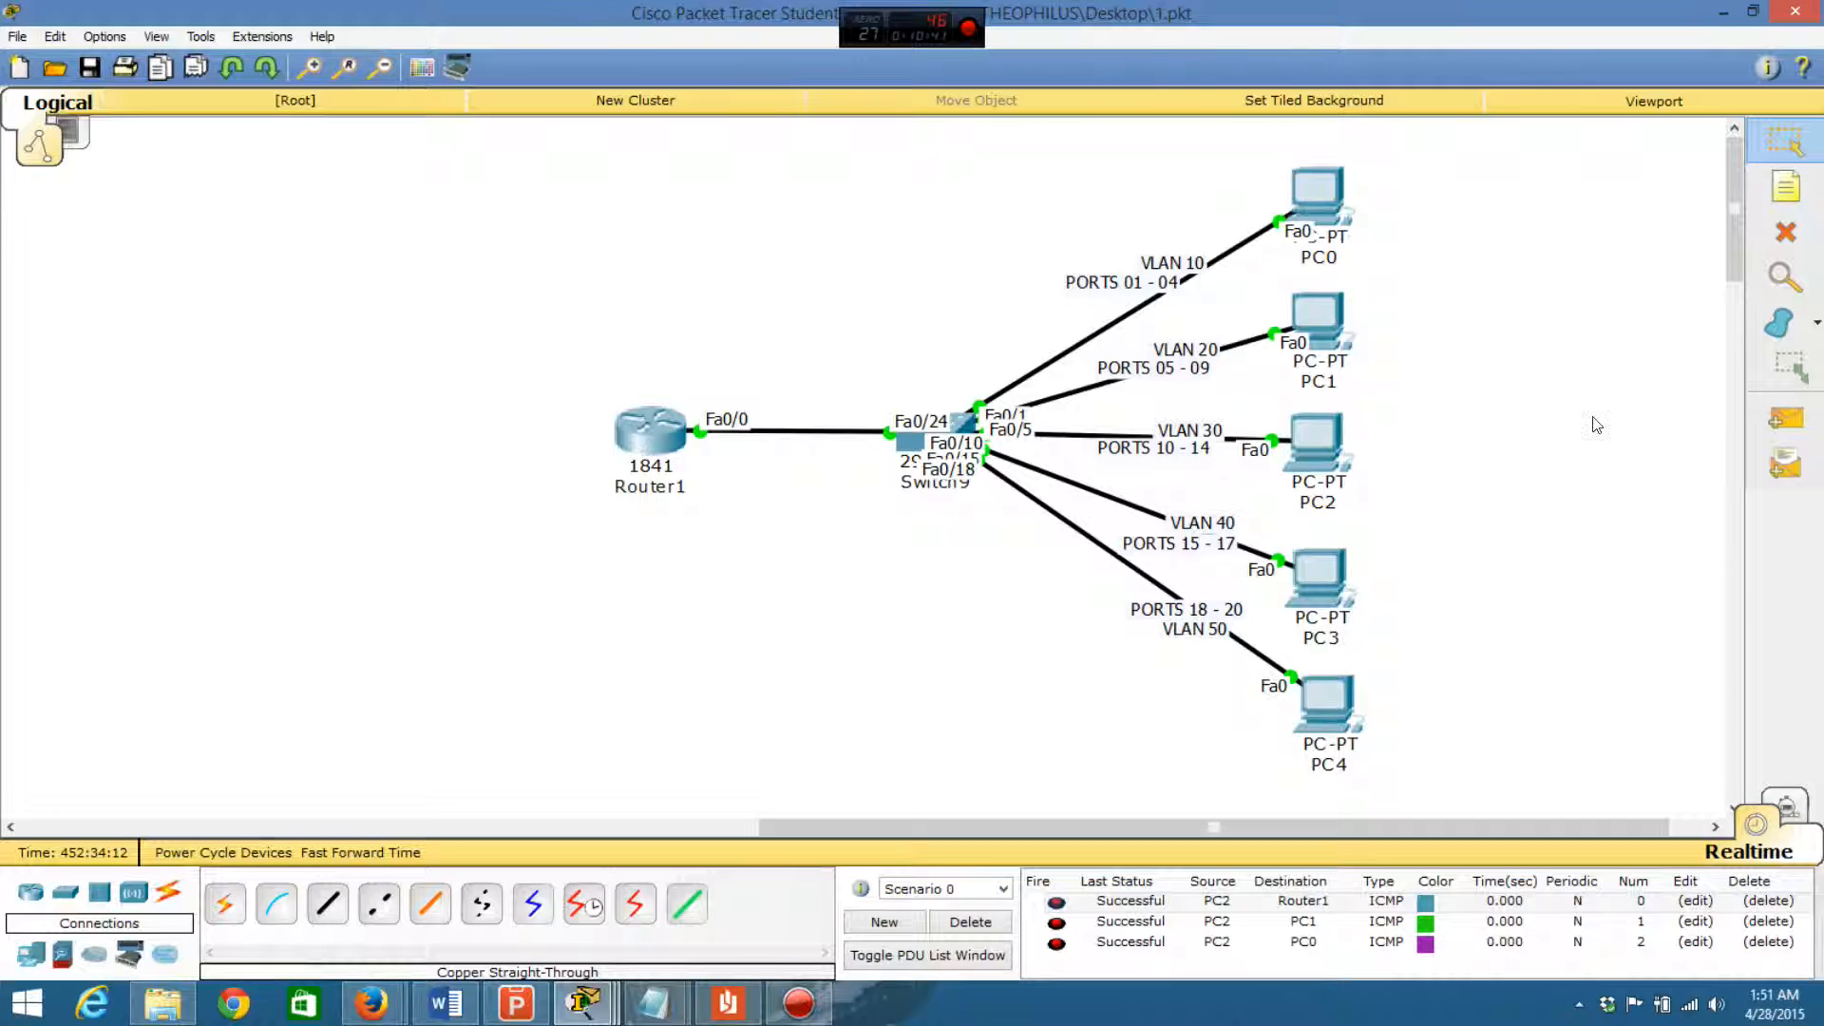
- Try to send a simple PDU from PC2 to PC3
click(1786, 418)
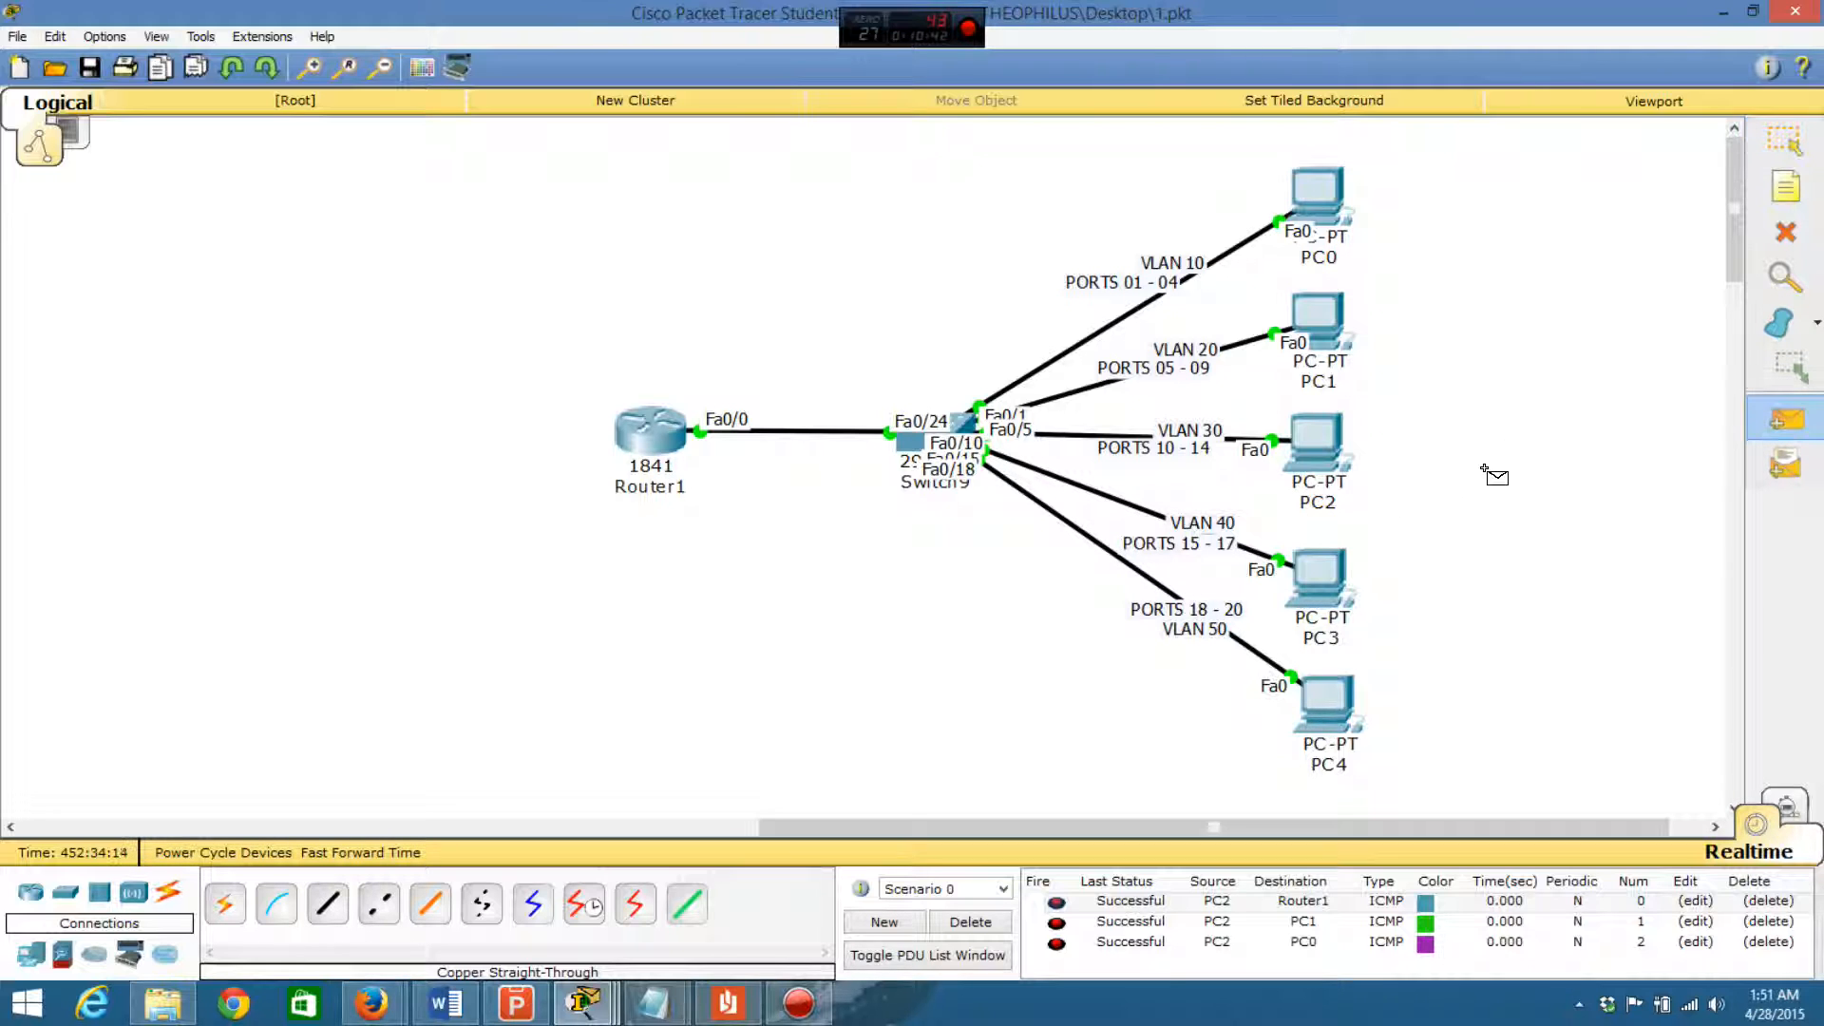
click(1320, 443)
click(1317, 584)
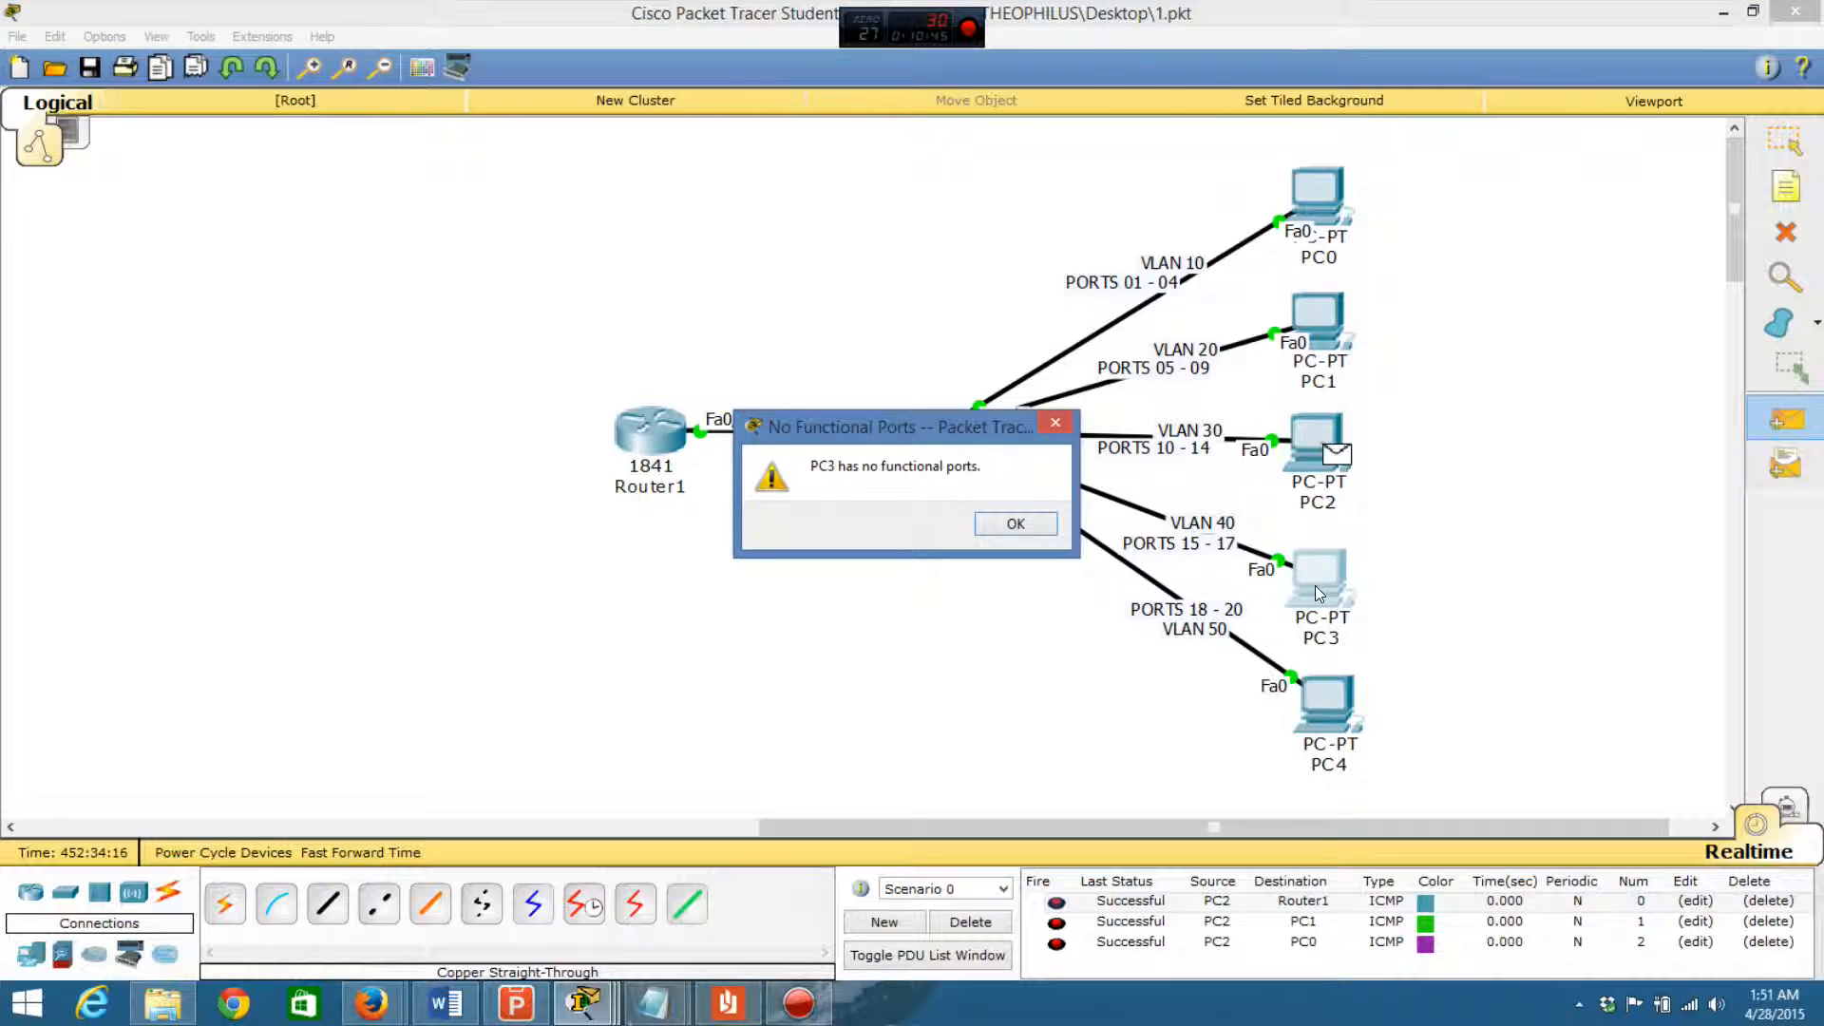
click(1001, 530)
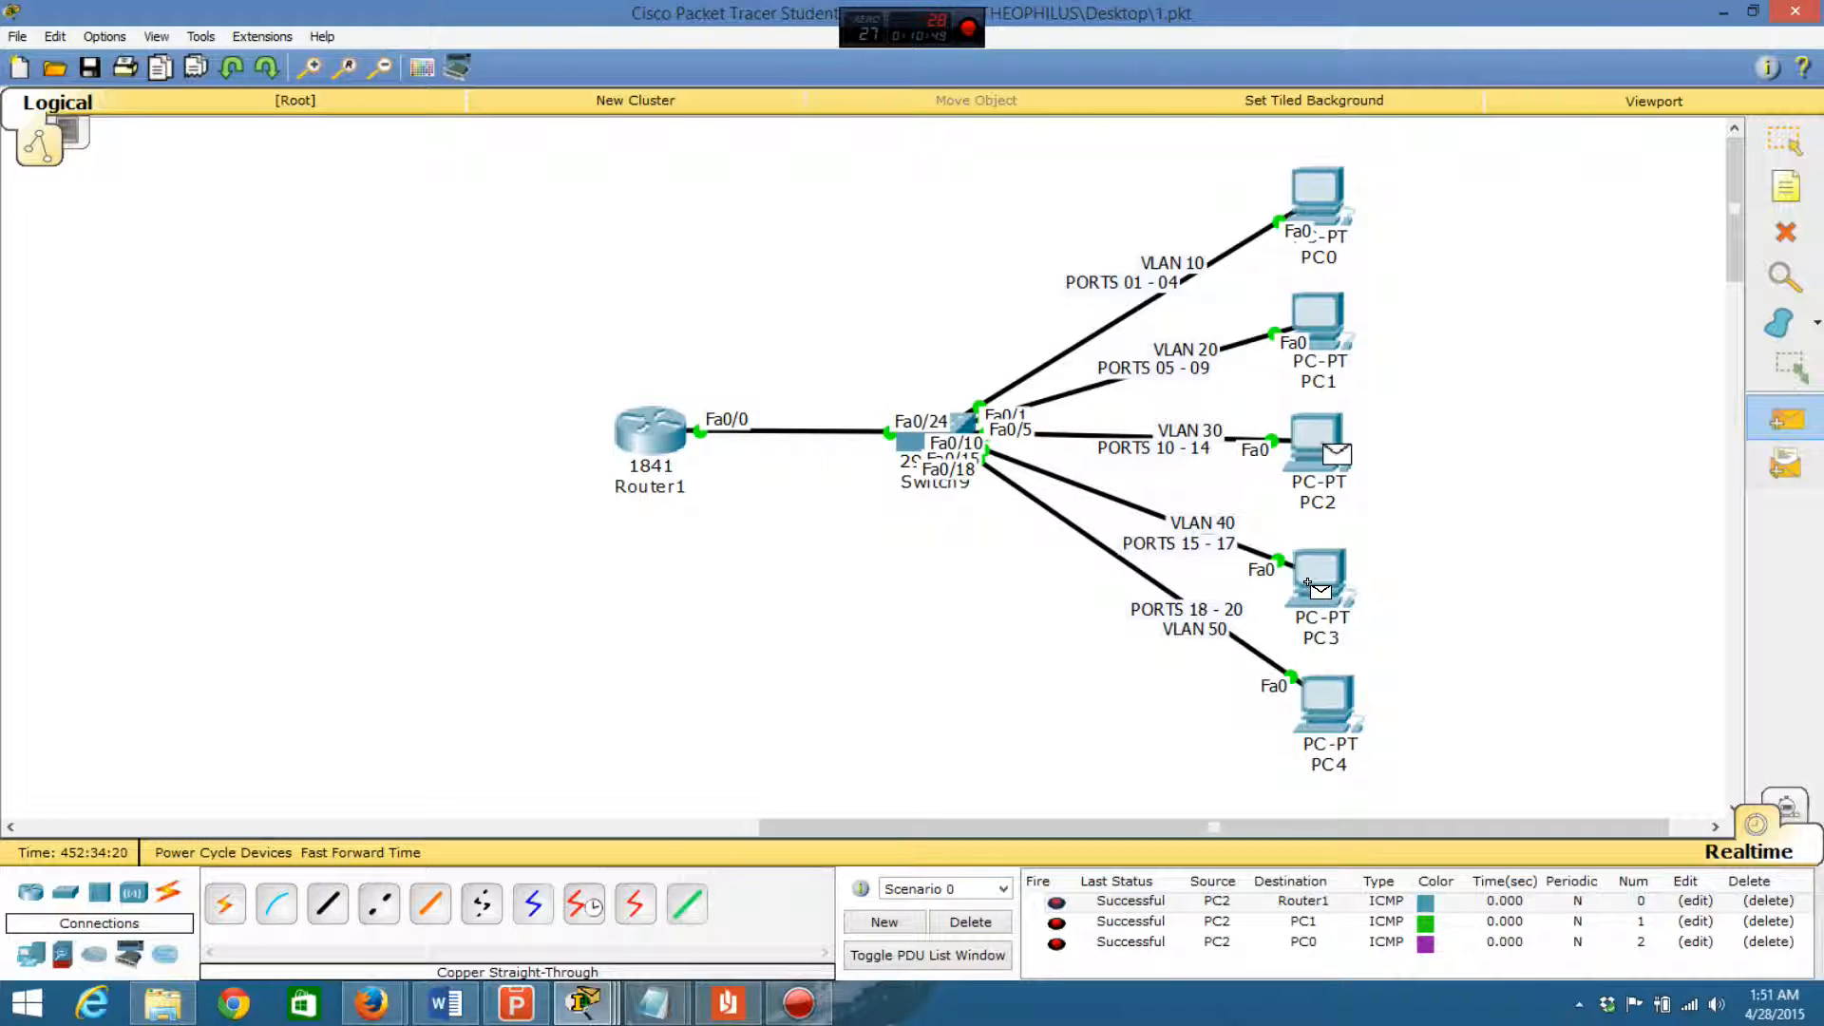
- Direct the pending PDU to Router1 and delete Scenario 0's test PDUs
click(649, 435)
click(969, 919)
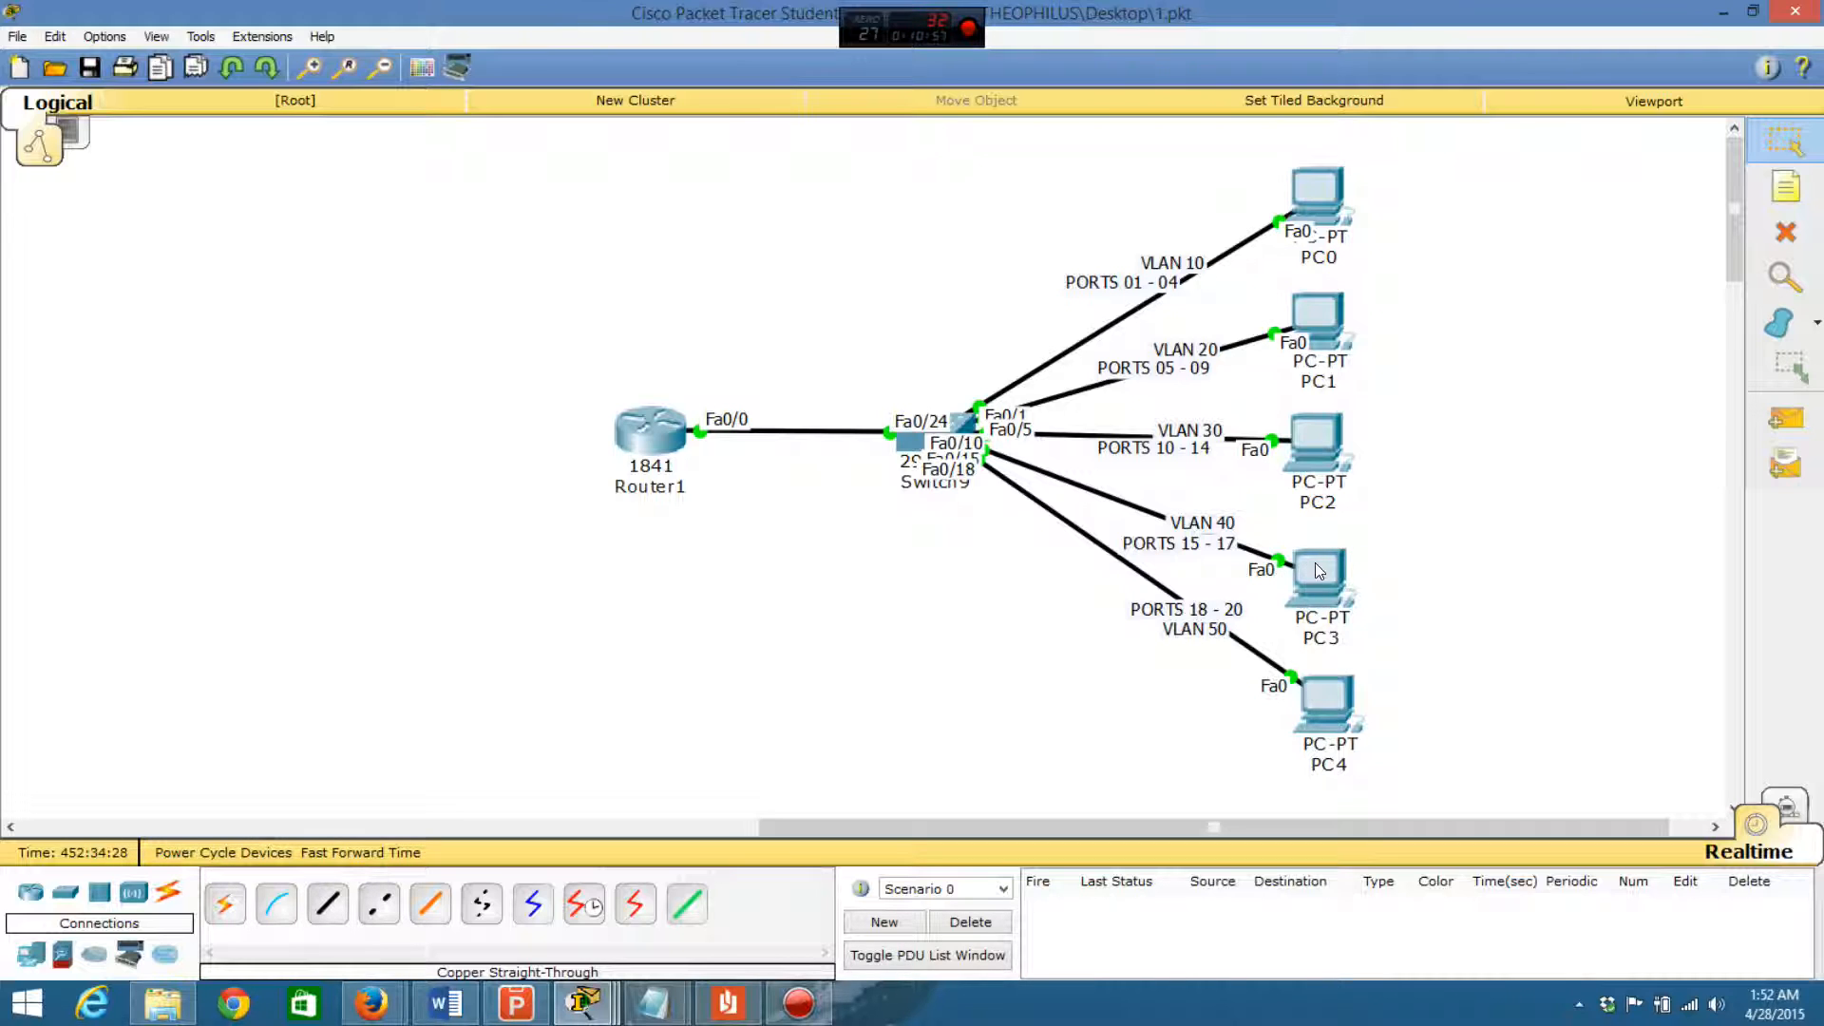
- Enter global configuration mode on Router1 and create subinterface fa0/0.40
click(657, 431)
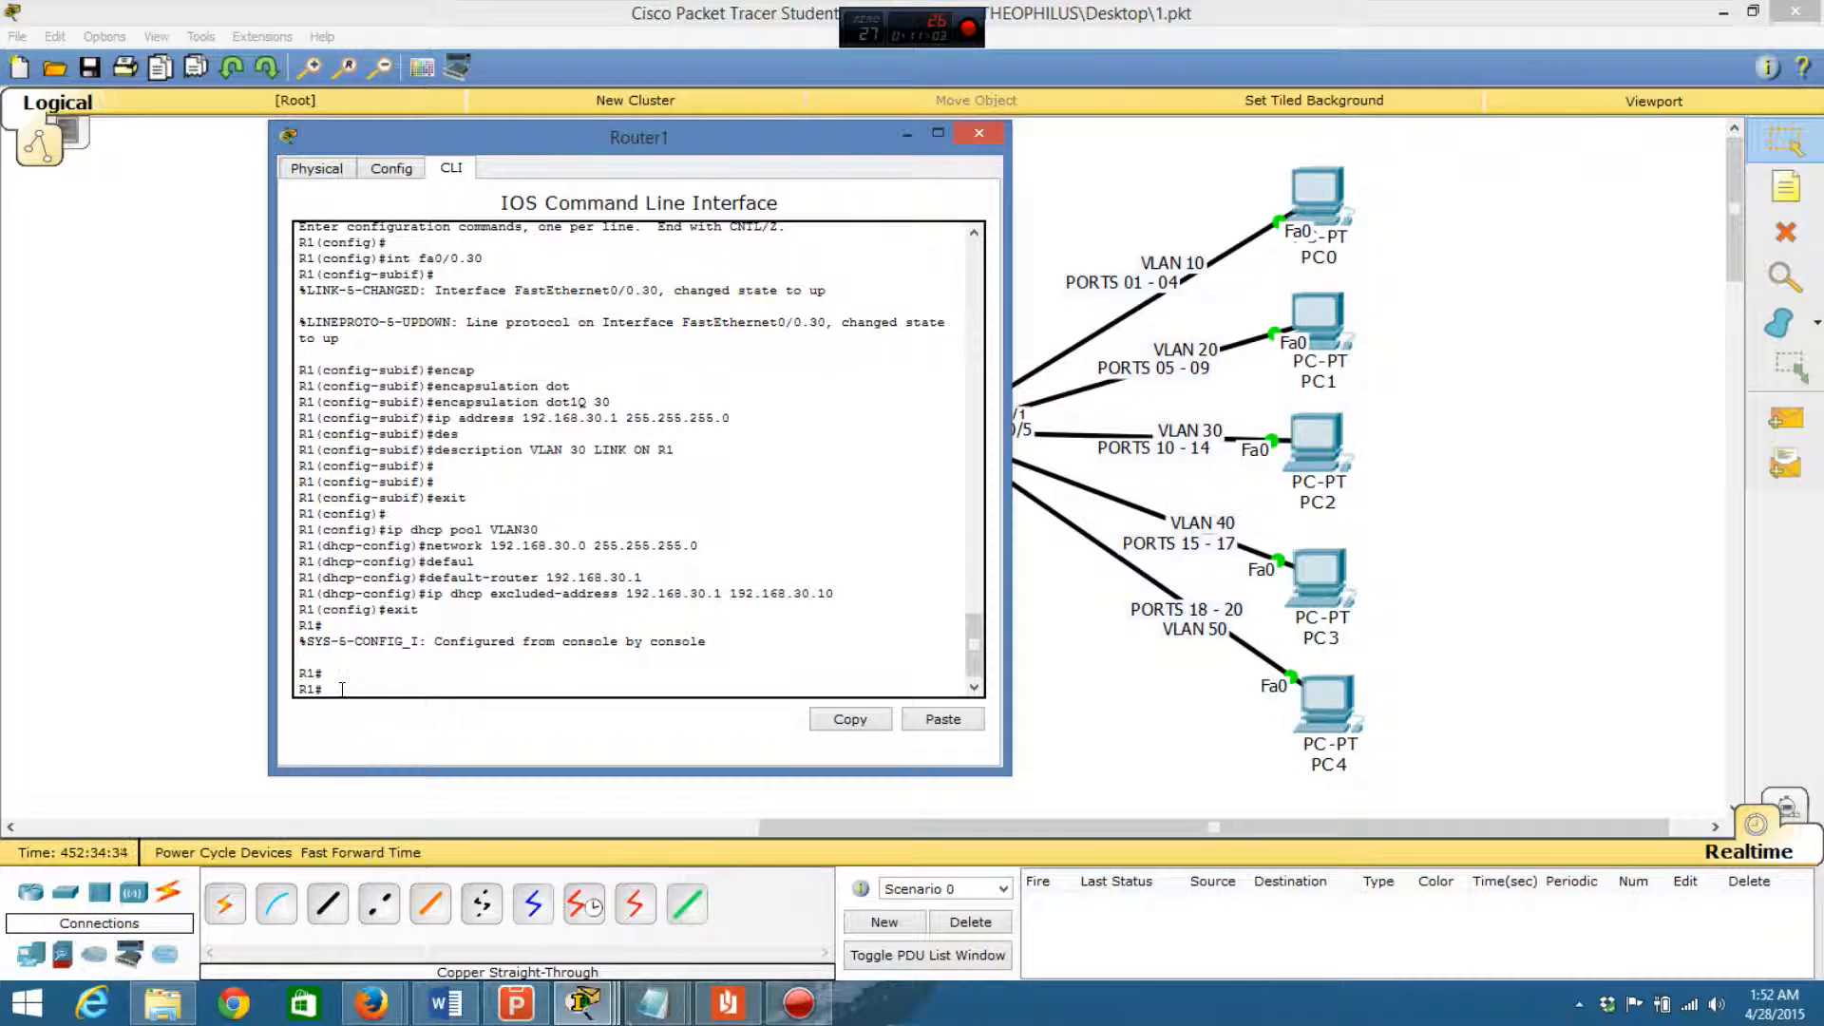
key(Return)
key(Return)
text(conf)
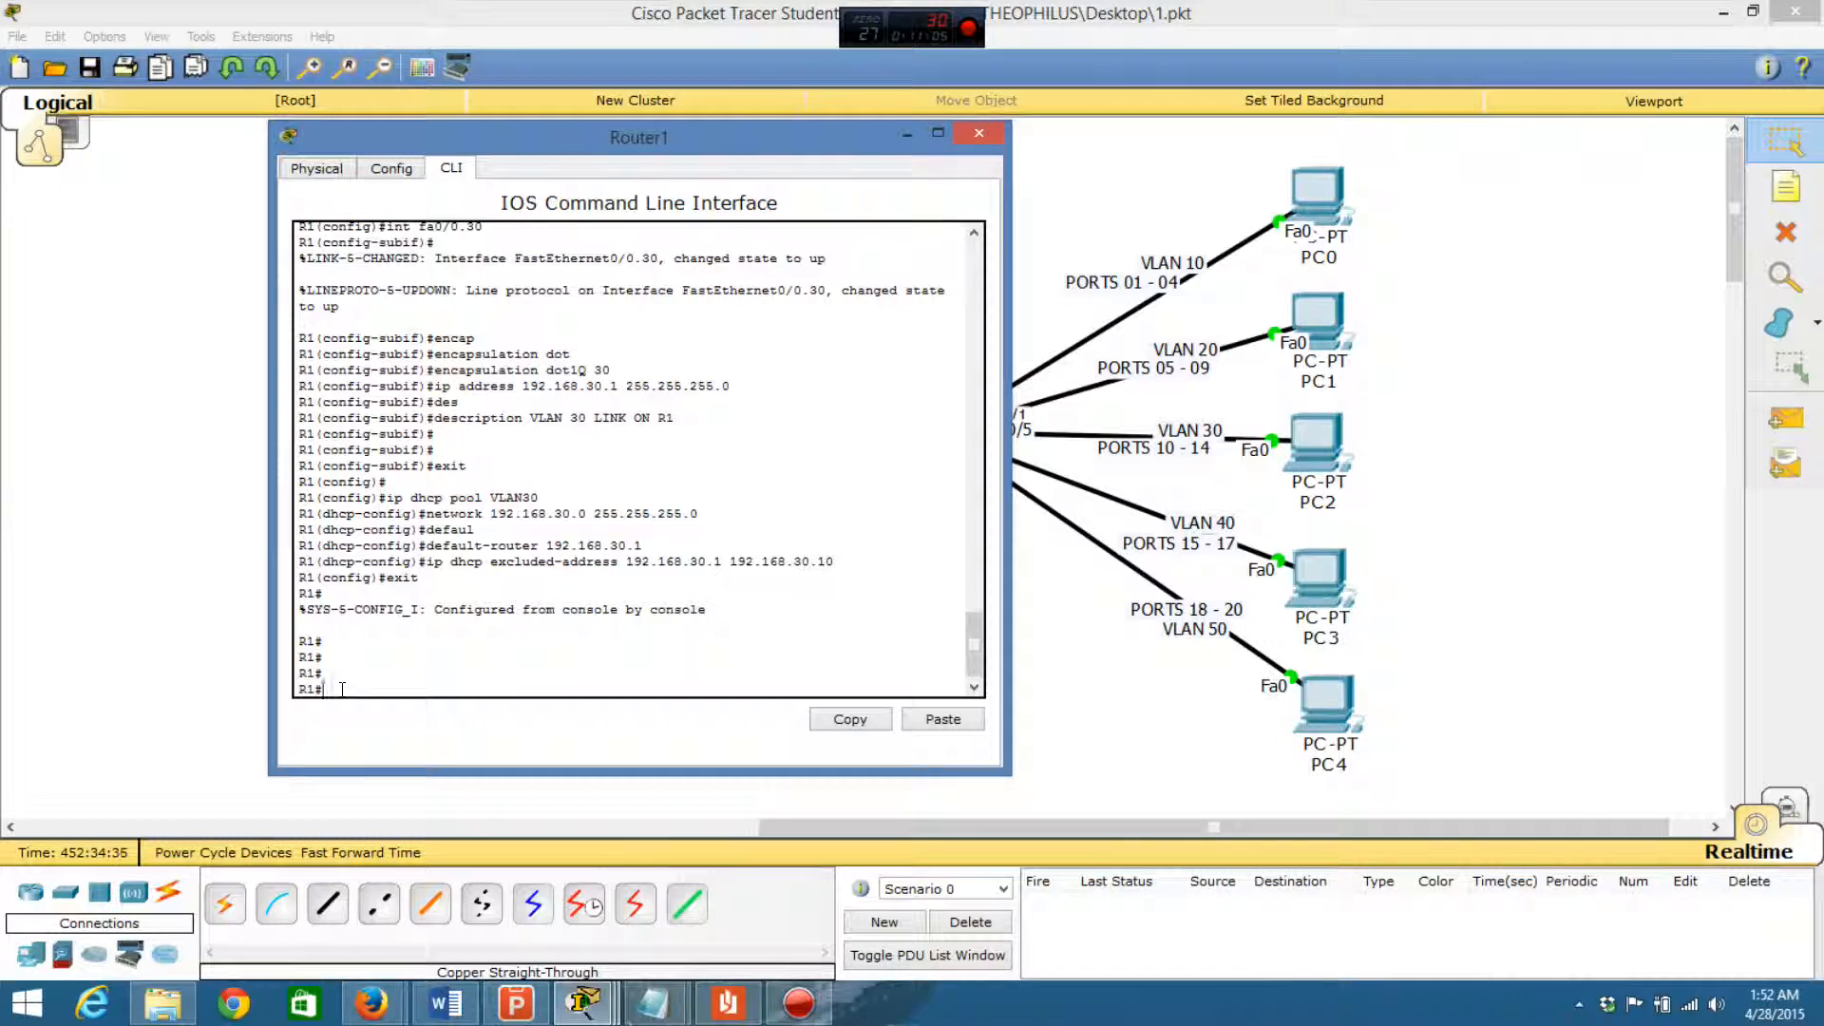
key(Return)
key(Return)
key(Return)
key(Return)
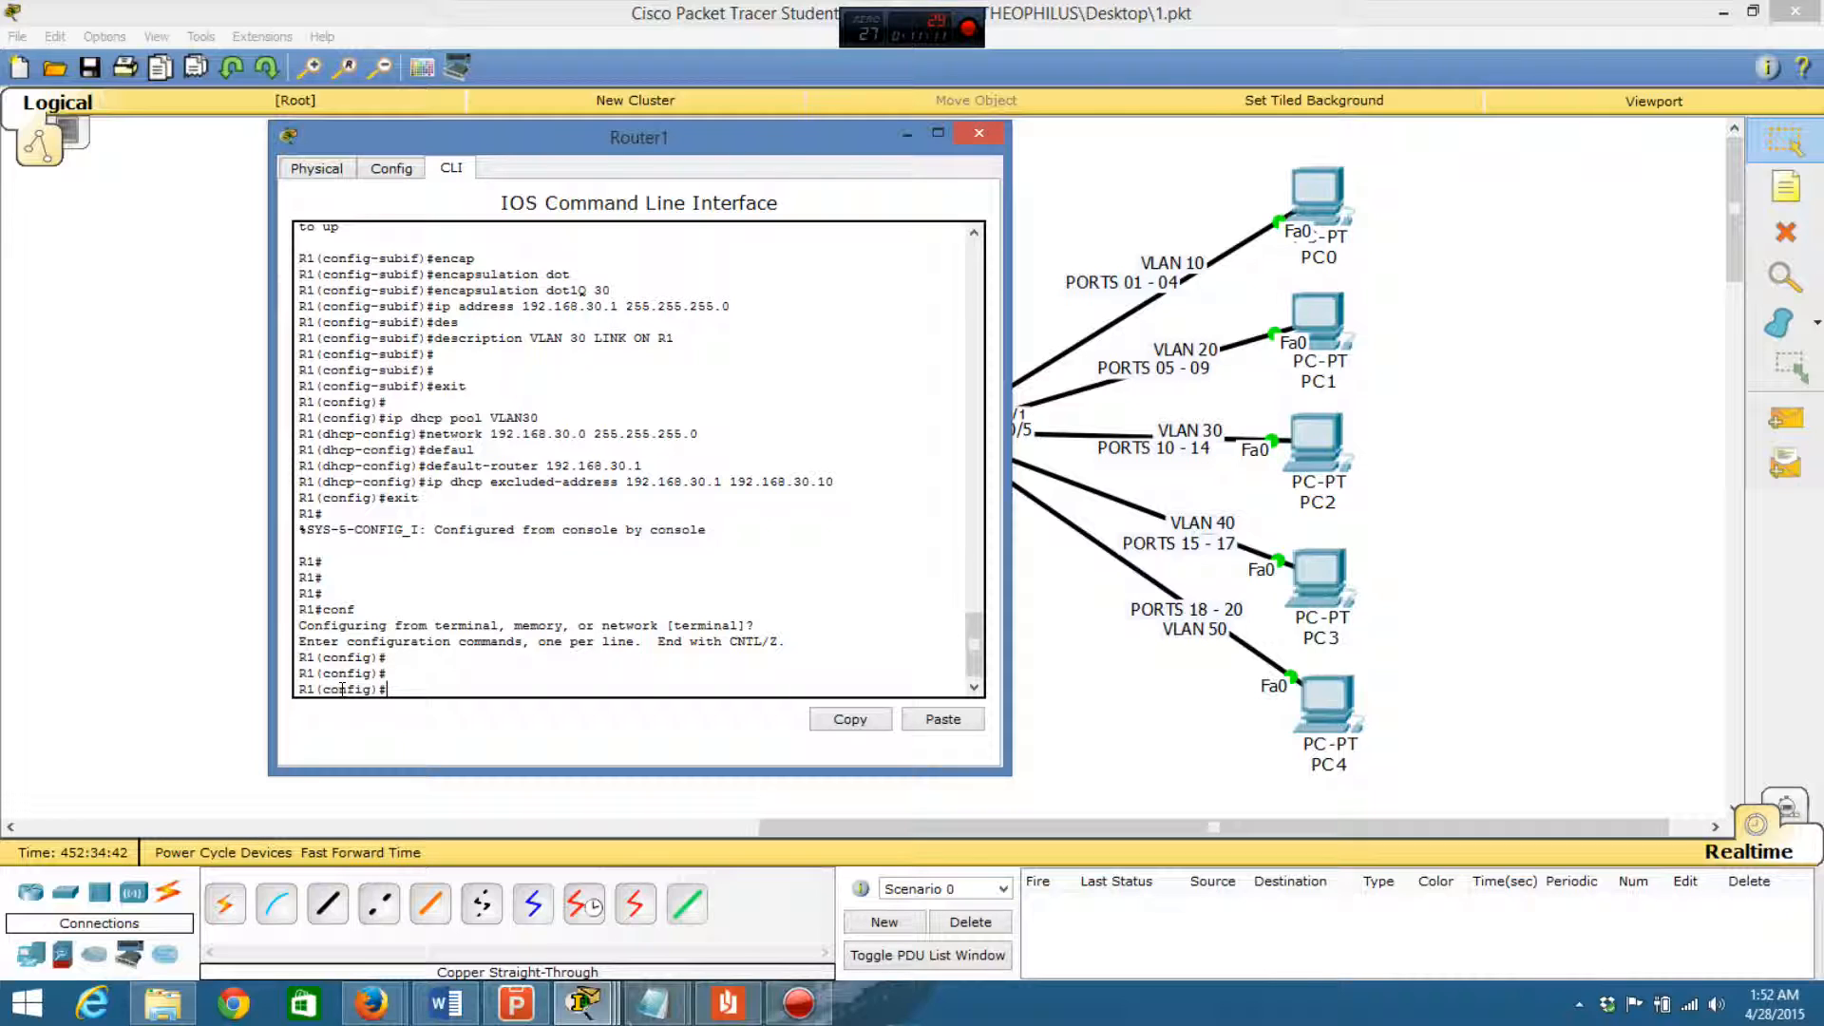
text(int fa0/0.40)
key(Return)
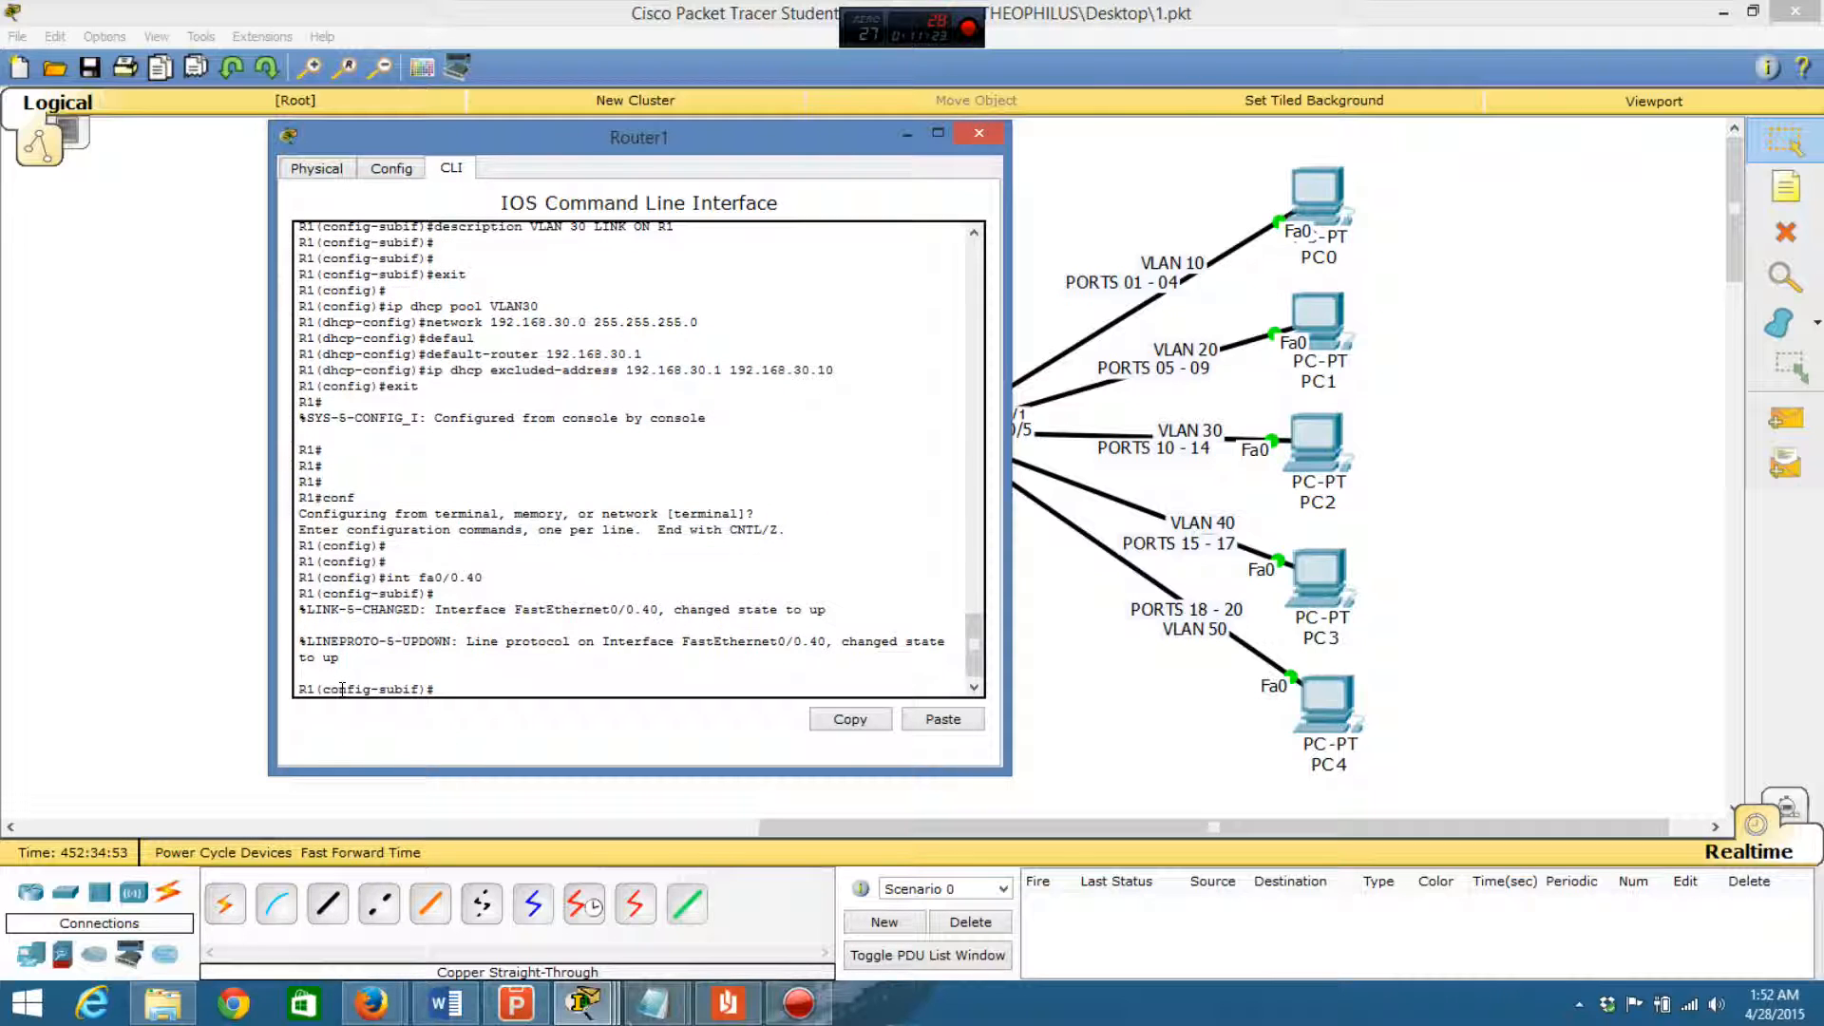
- Set the fa0/0.40 subinterface's encapsulation to dot1Q with VLAN 40
text(encap)
key(Tab)
text(dot)
key(Tab)
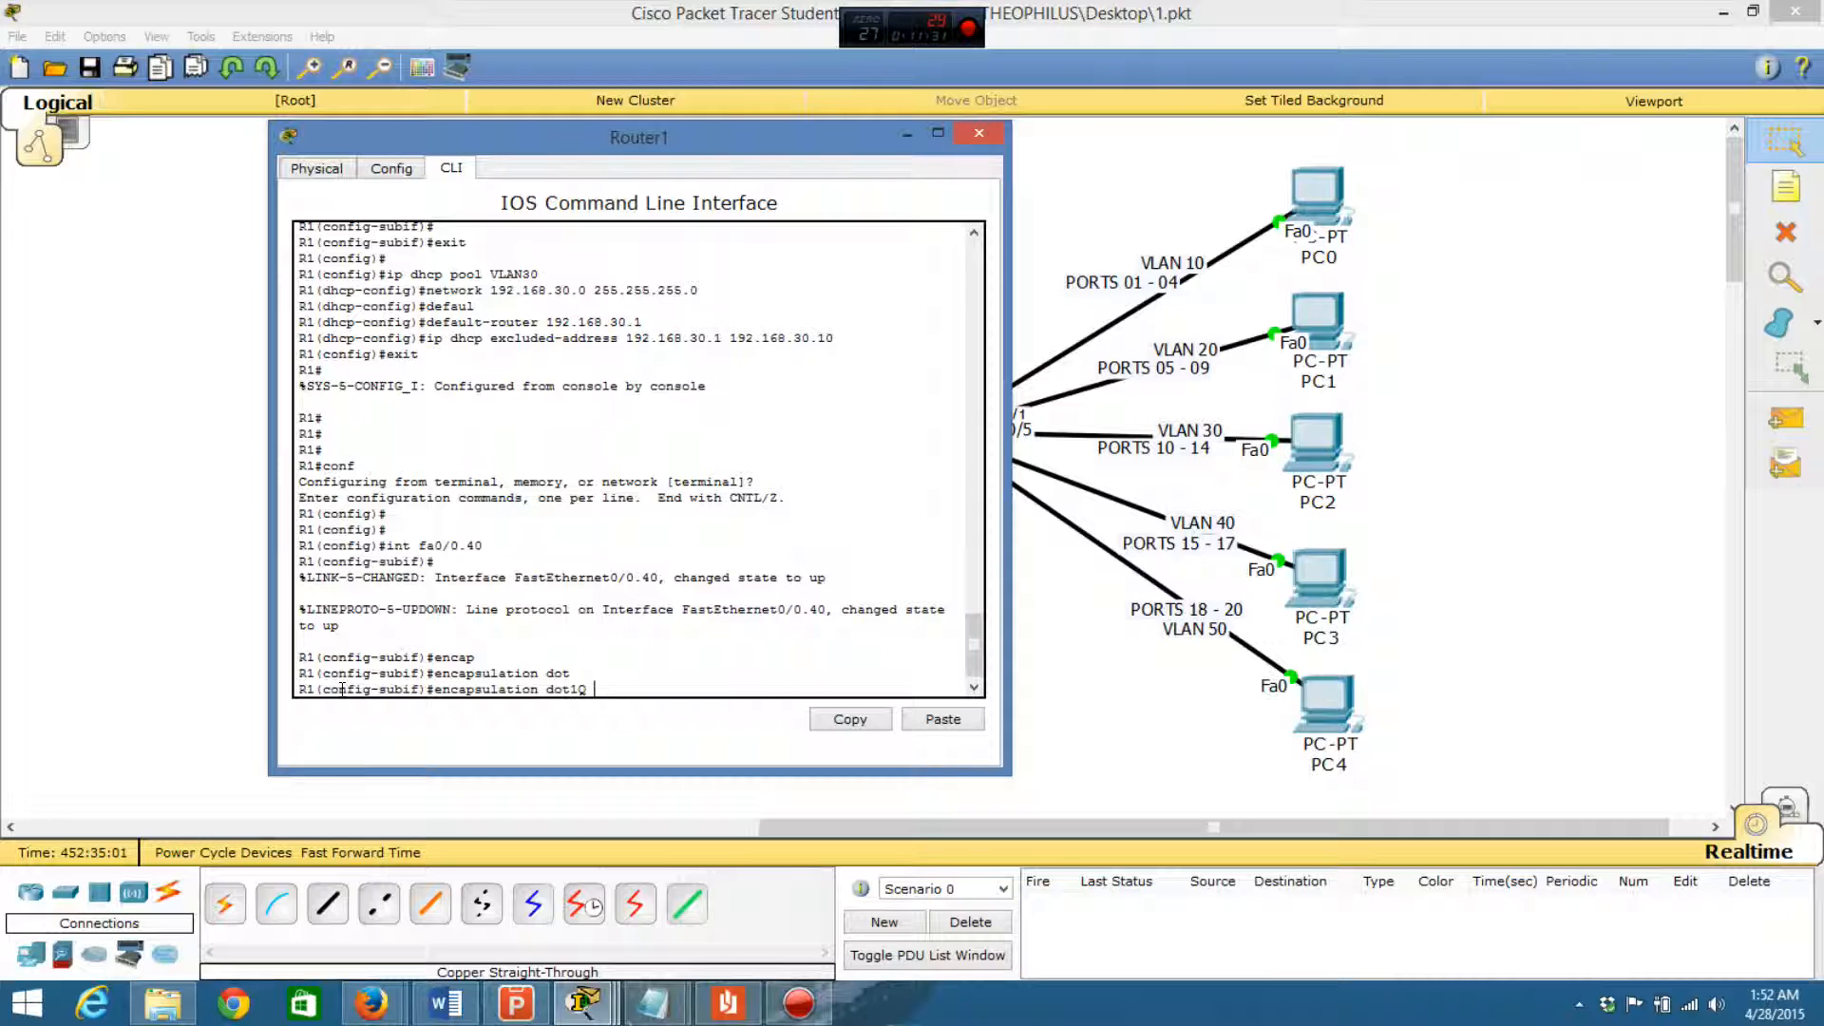
text(40)
key(Return)
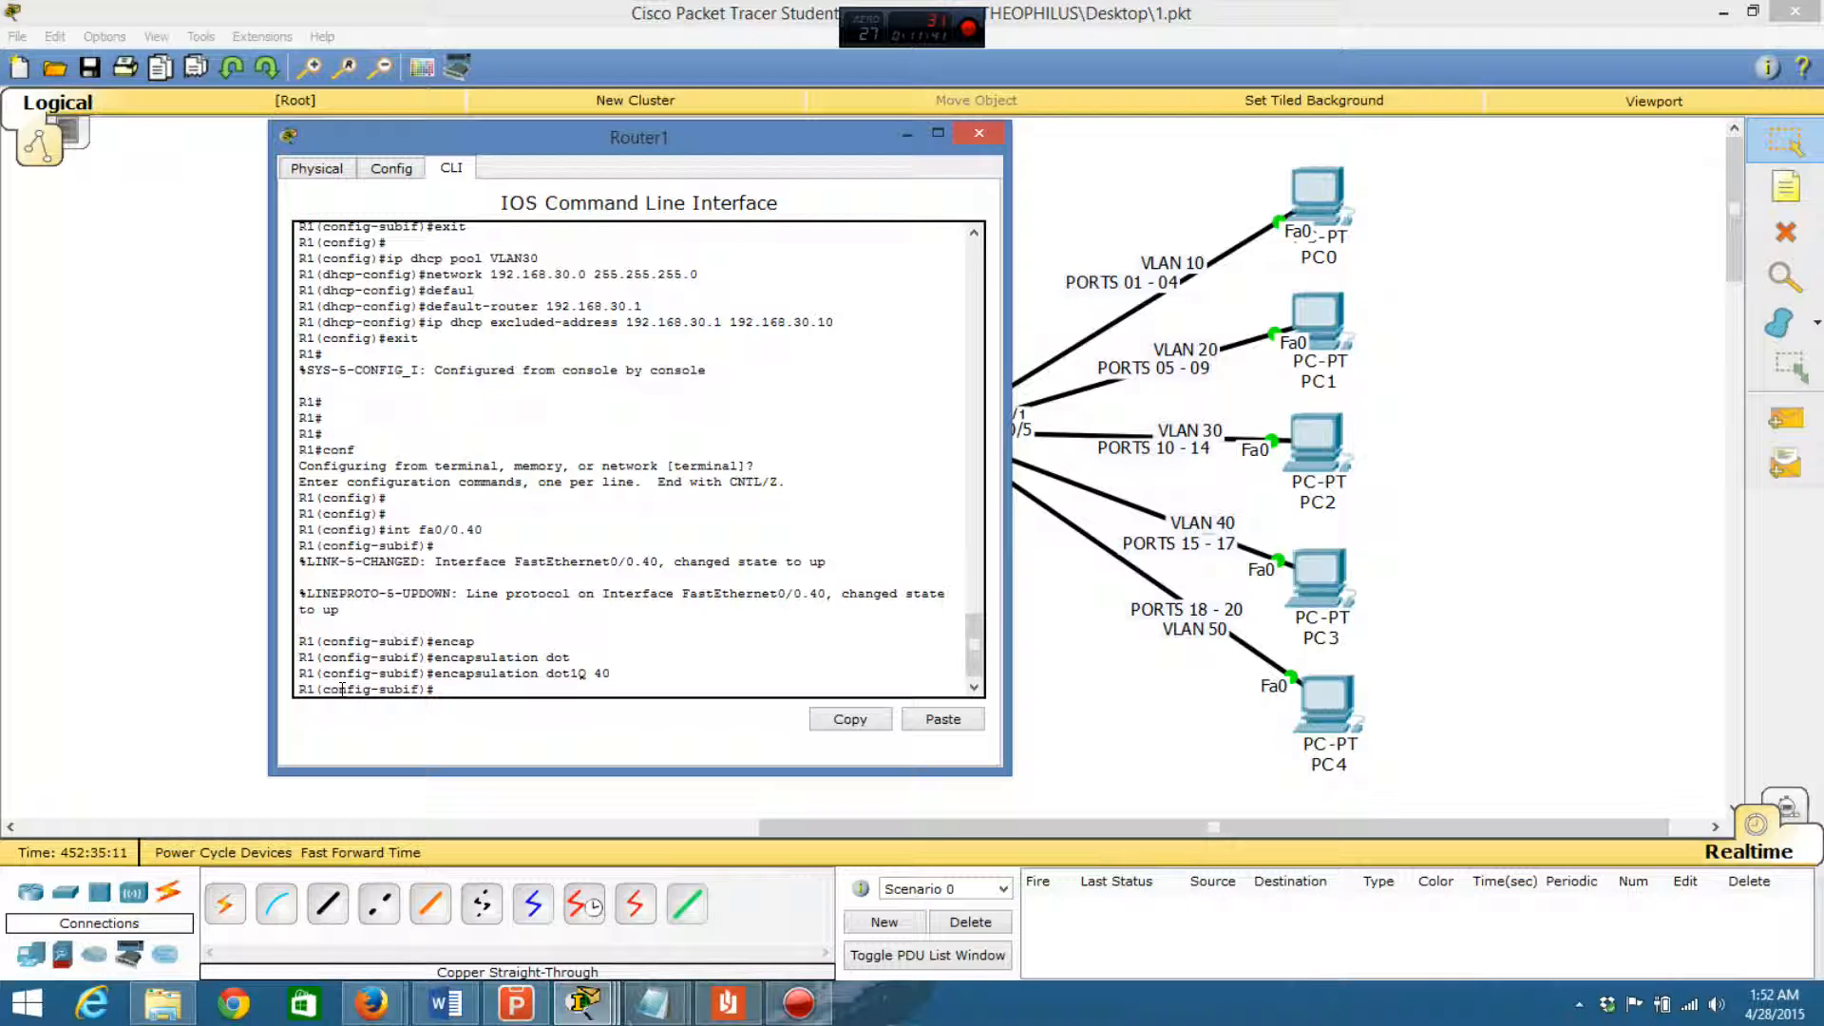
- Assign IP address 192.168.40.1 with mask 255.255.255.0 to the fa0/0.40 subinterface
text(ip add 192.168.40.1 255.255.255.0)
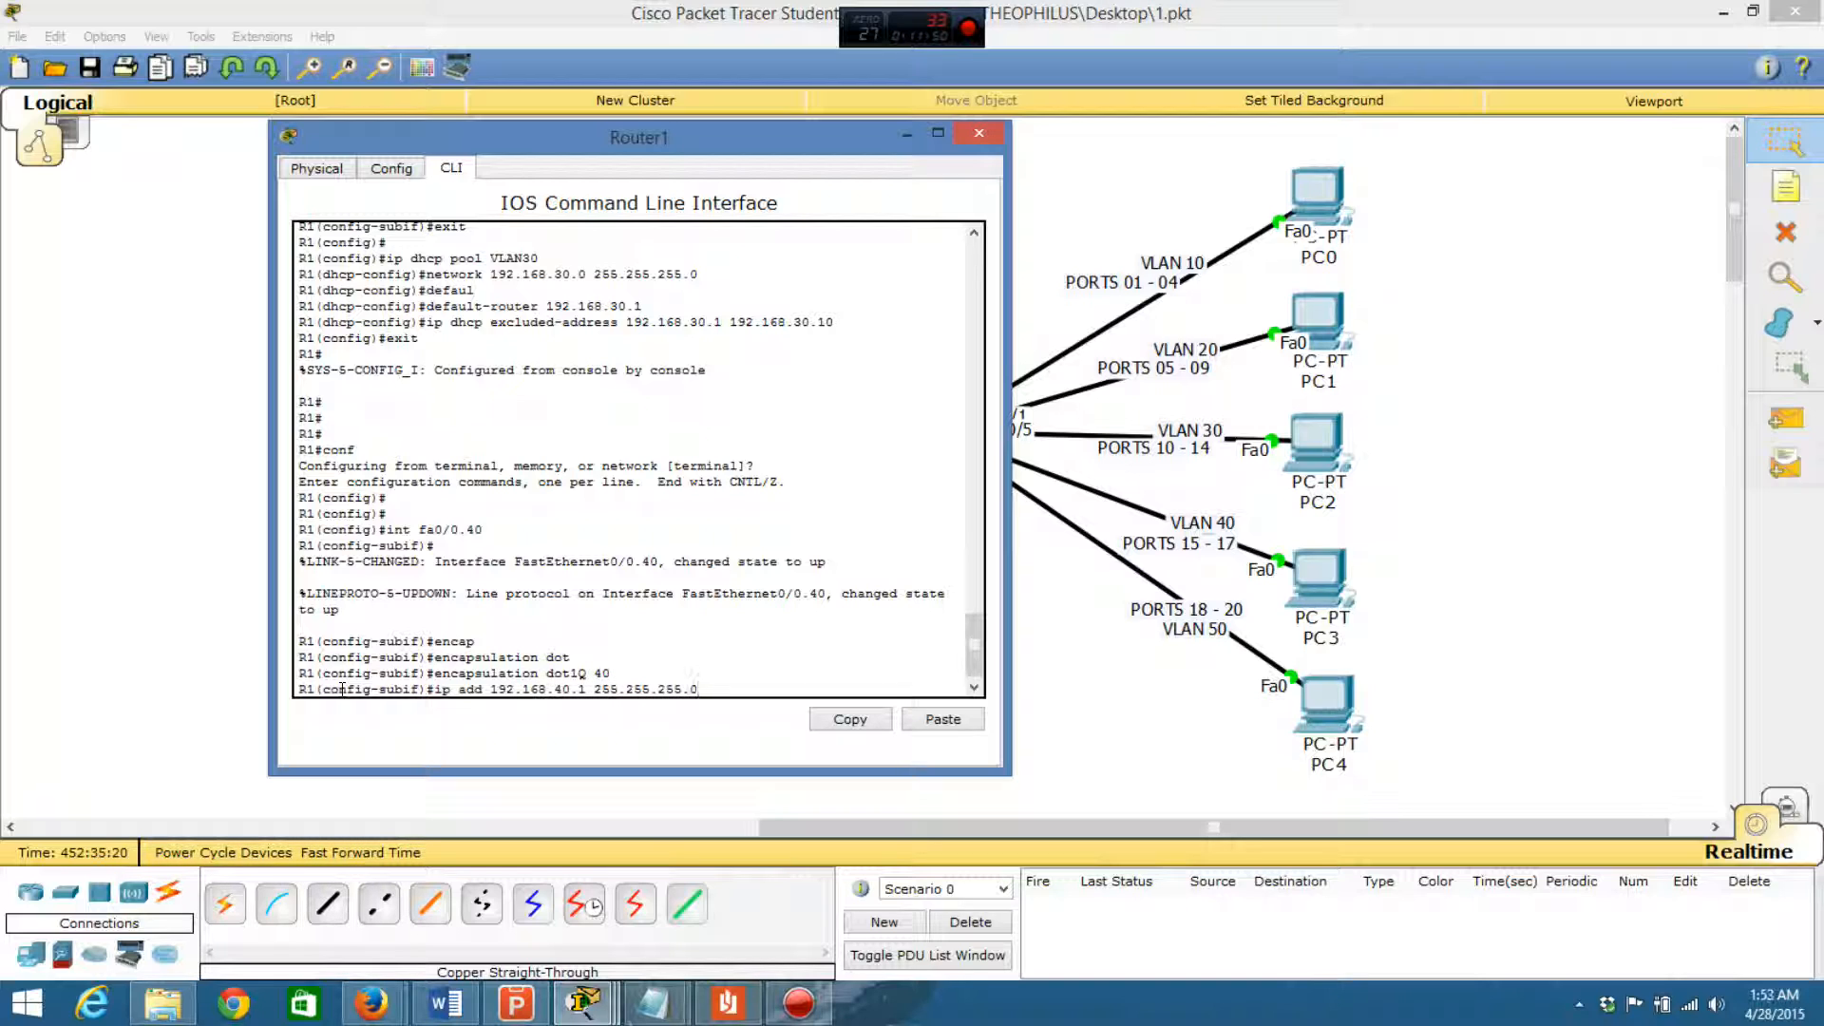
key(Return)
- Describe the fa0/0.40 subinterface as "VLAN40 LINK ON R1" and return to global configuration mode
text(des)
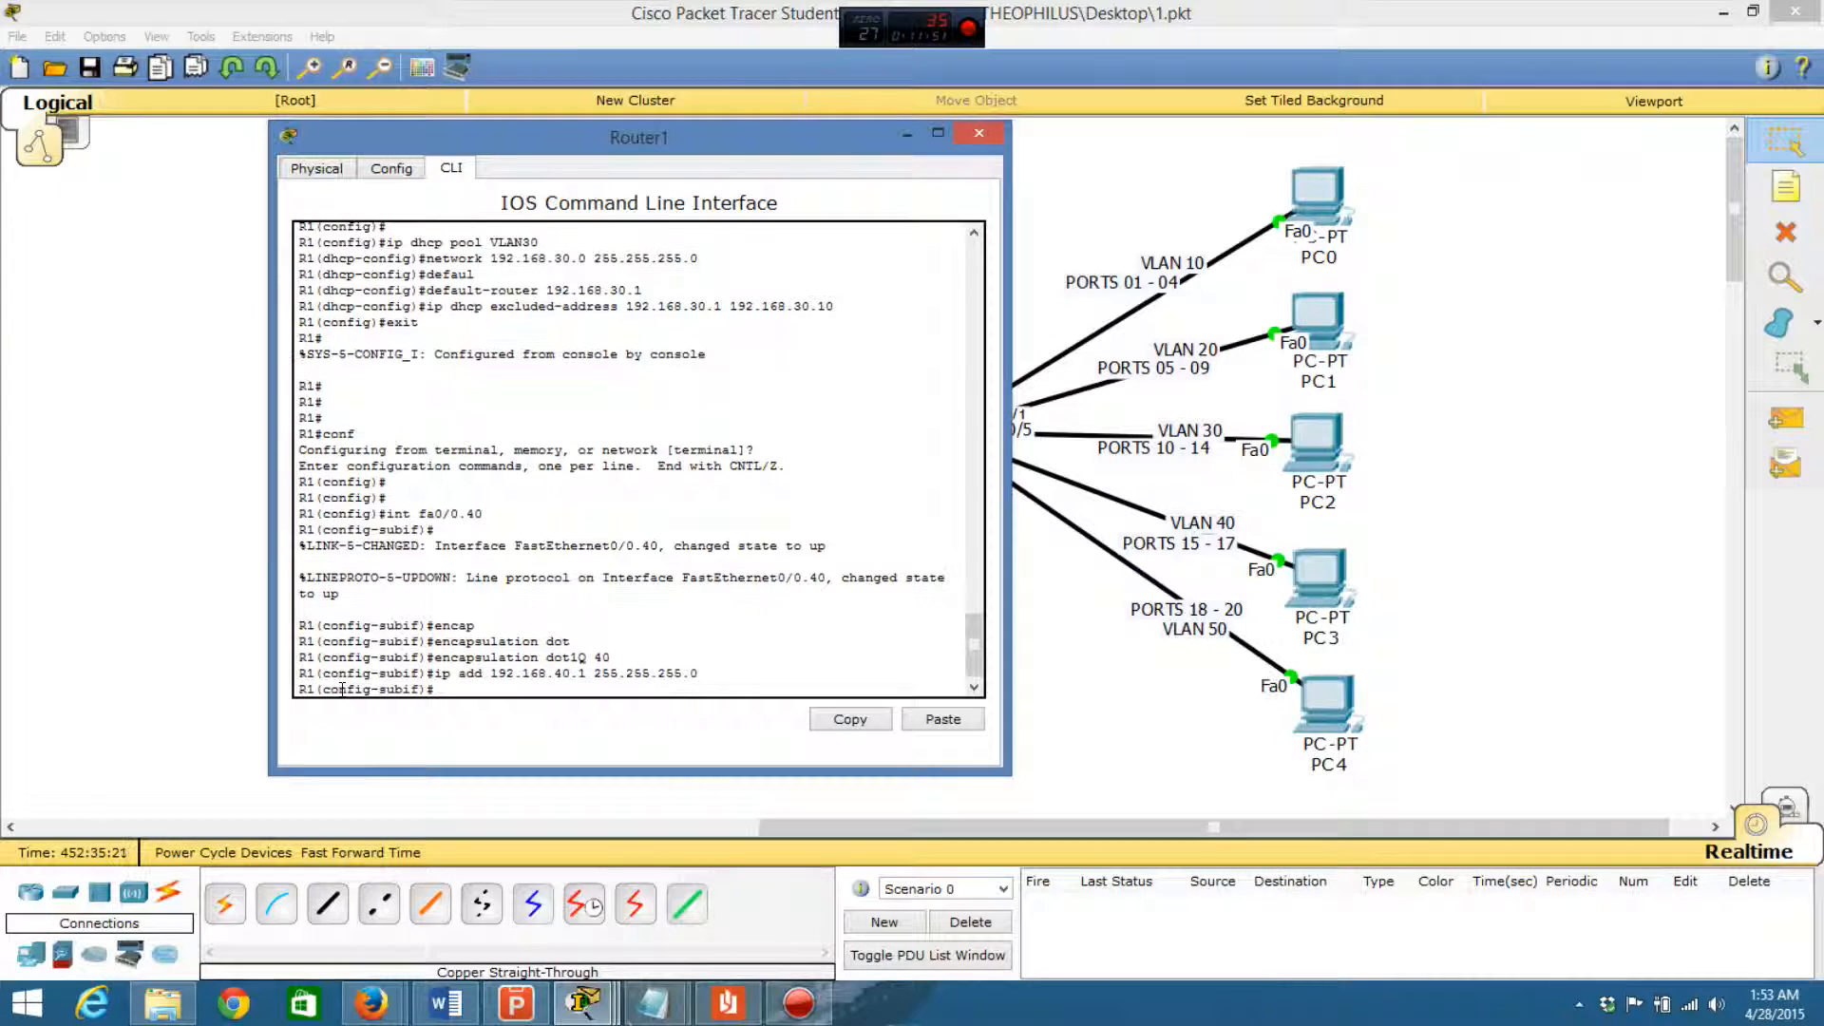
key(Tab)
text(VLAN40)
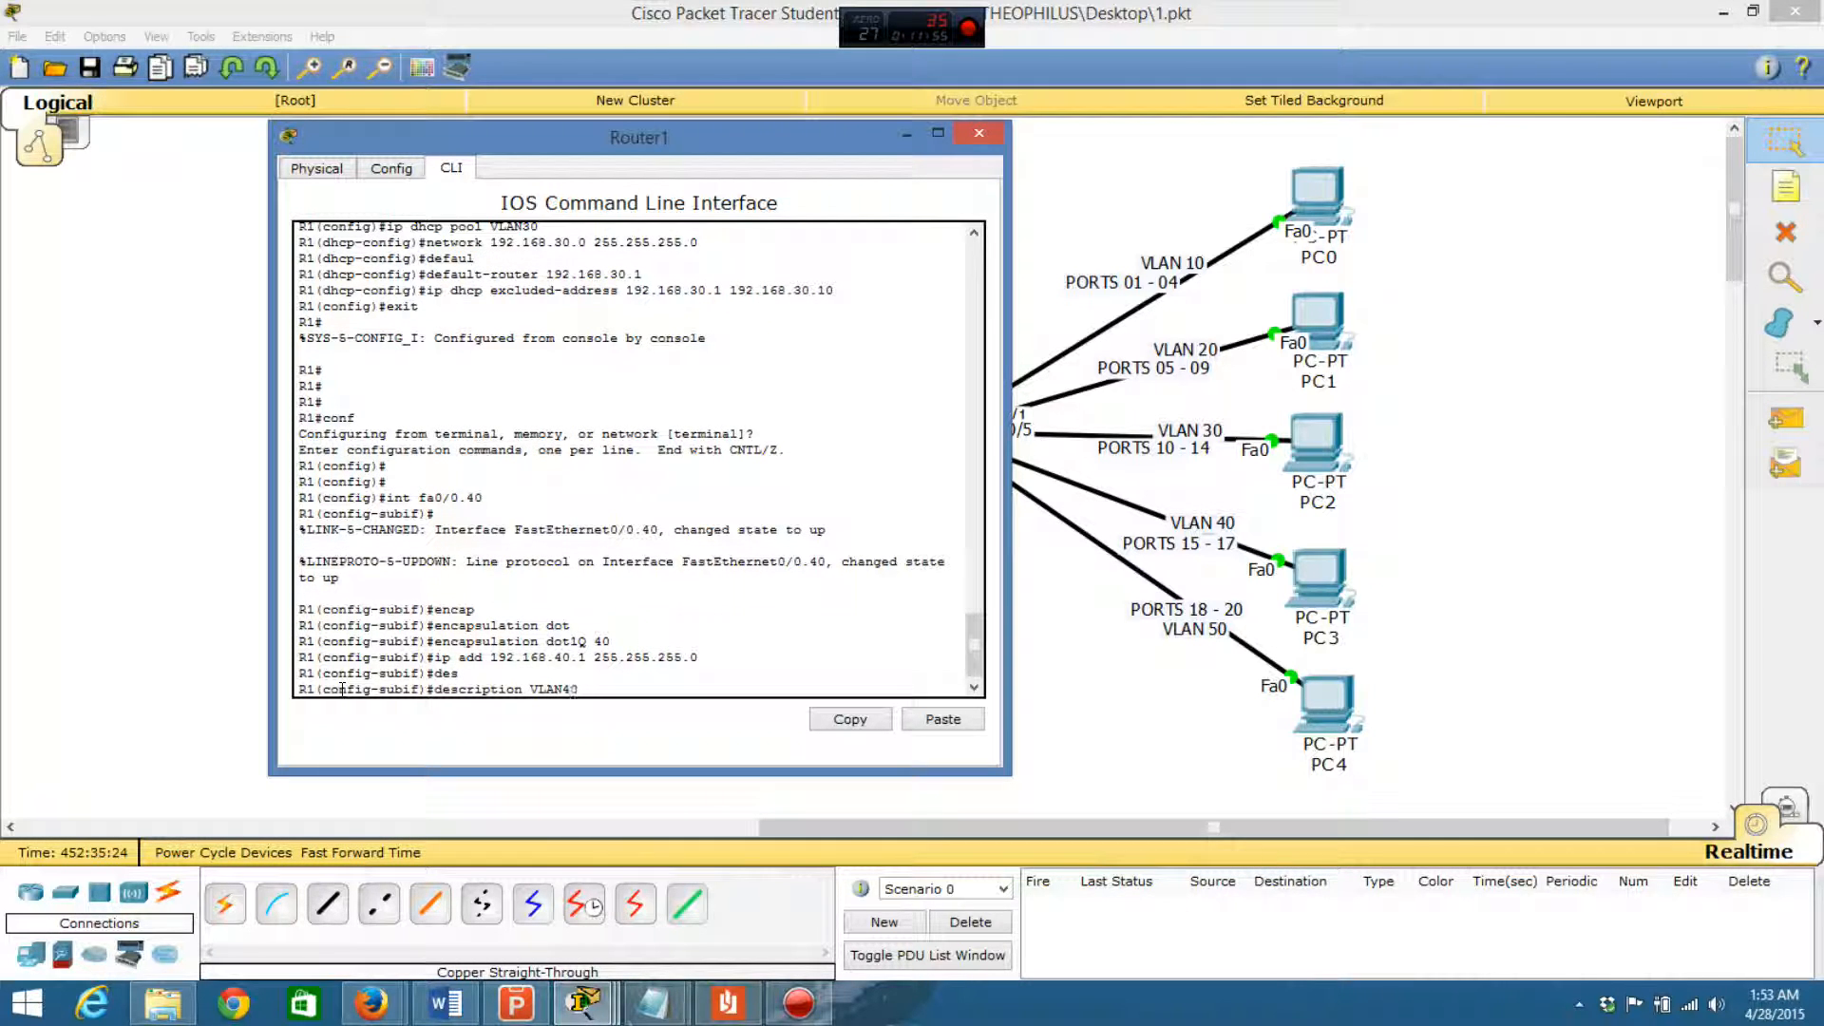
text( LINK 0N R1)
key(Return)
key(Return)
key(Return)
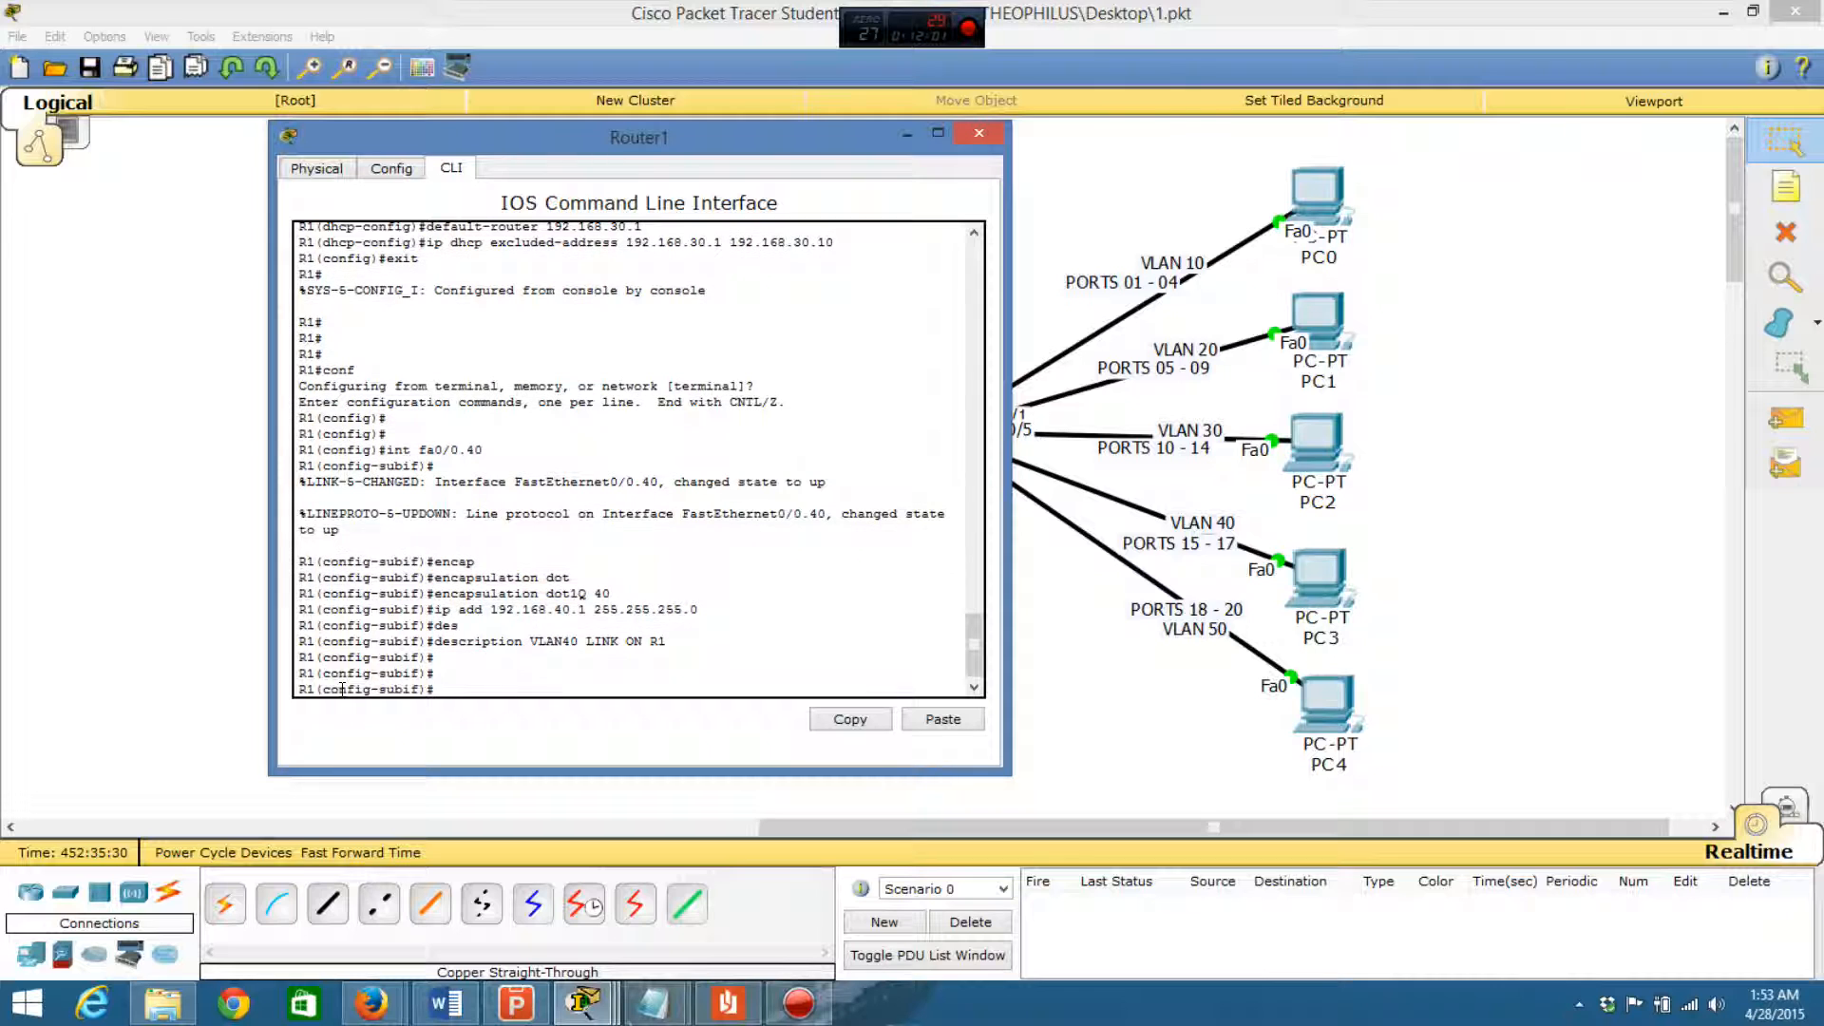
text(exit)
key(Return)
key(Return)
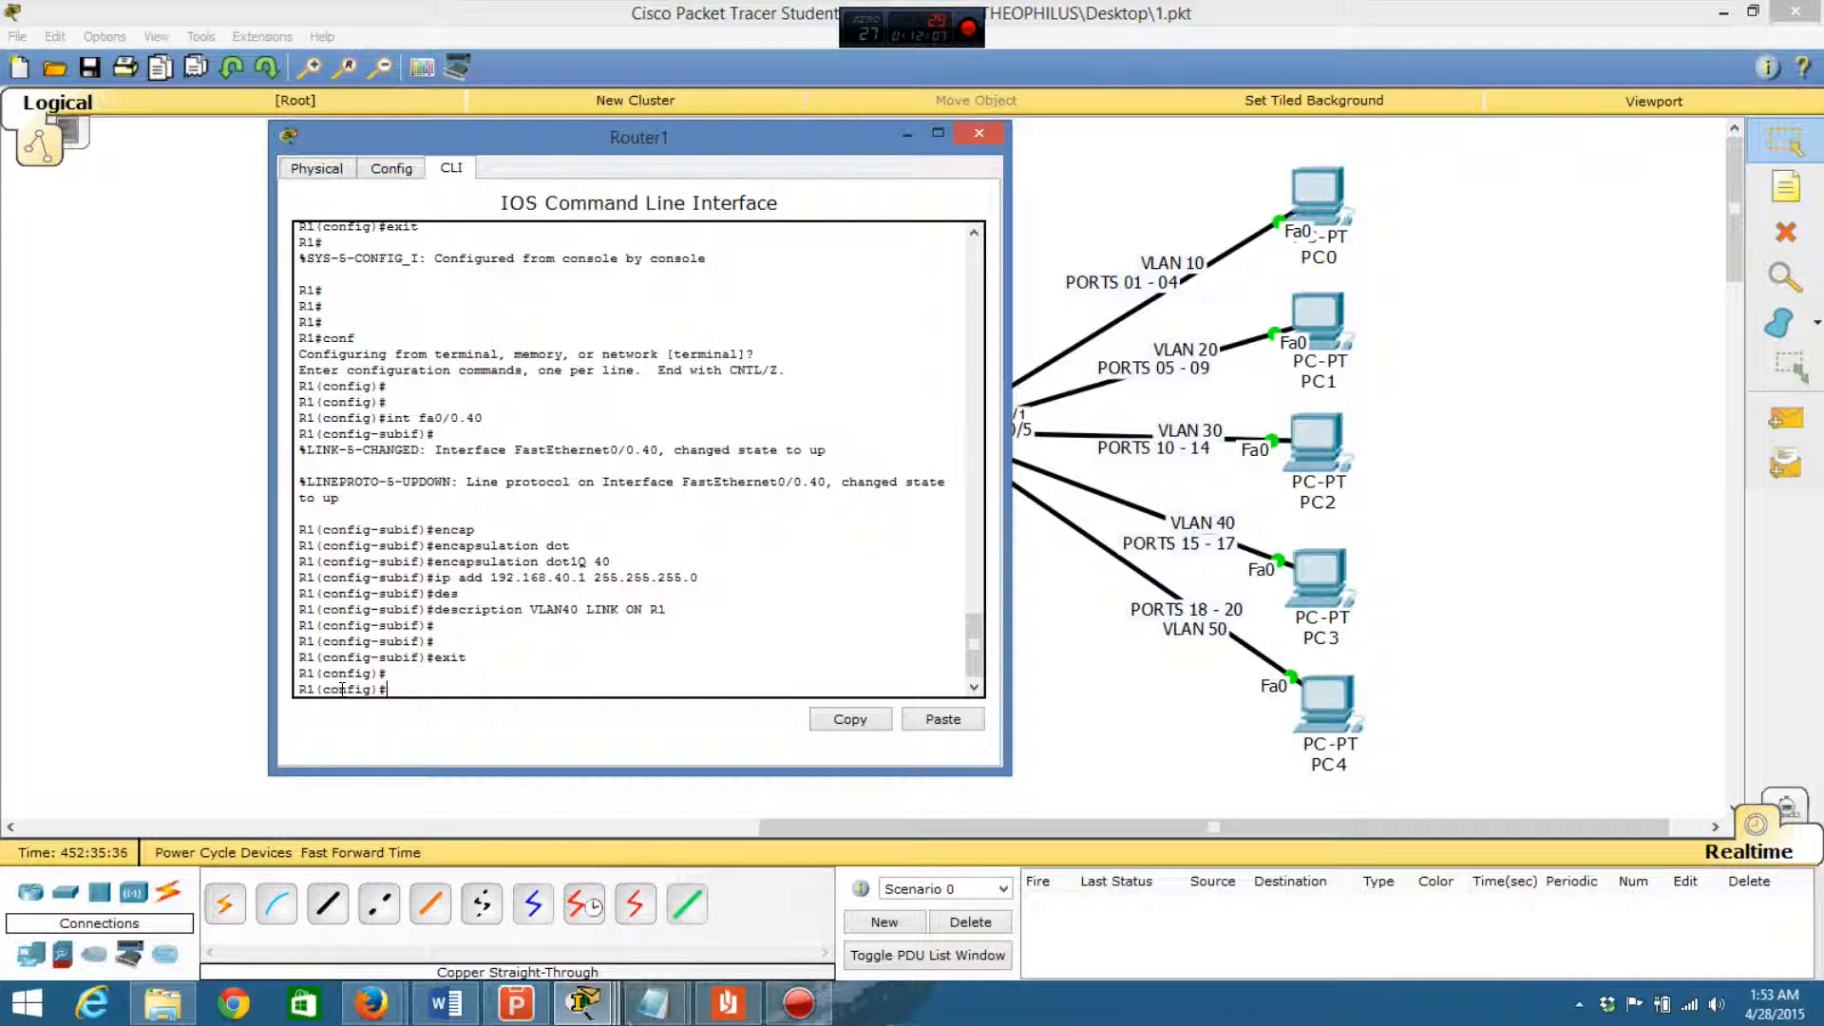
- Create a DHCP pool named VLAN40 on Router1
text(ip dhcp pool)
text(VLAN40)
key(Return)
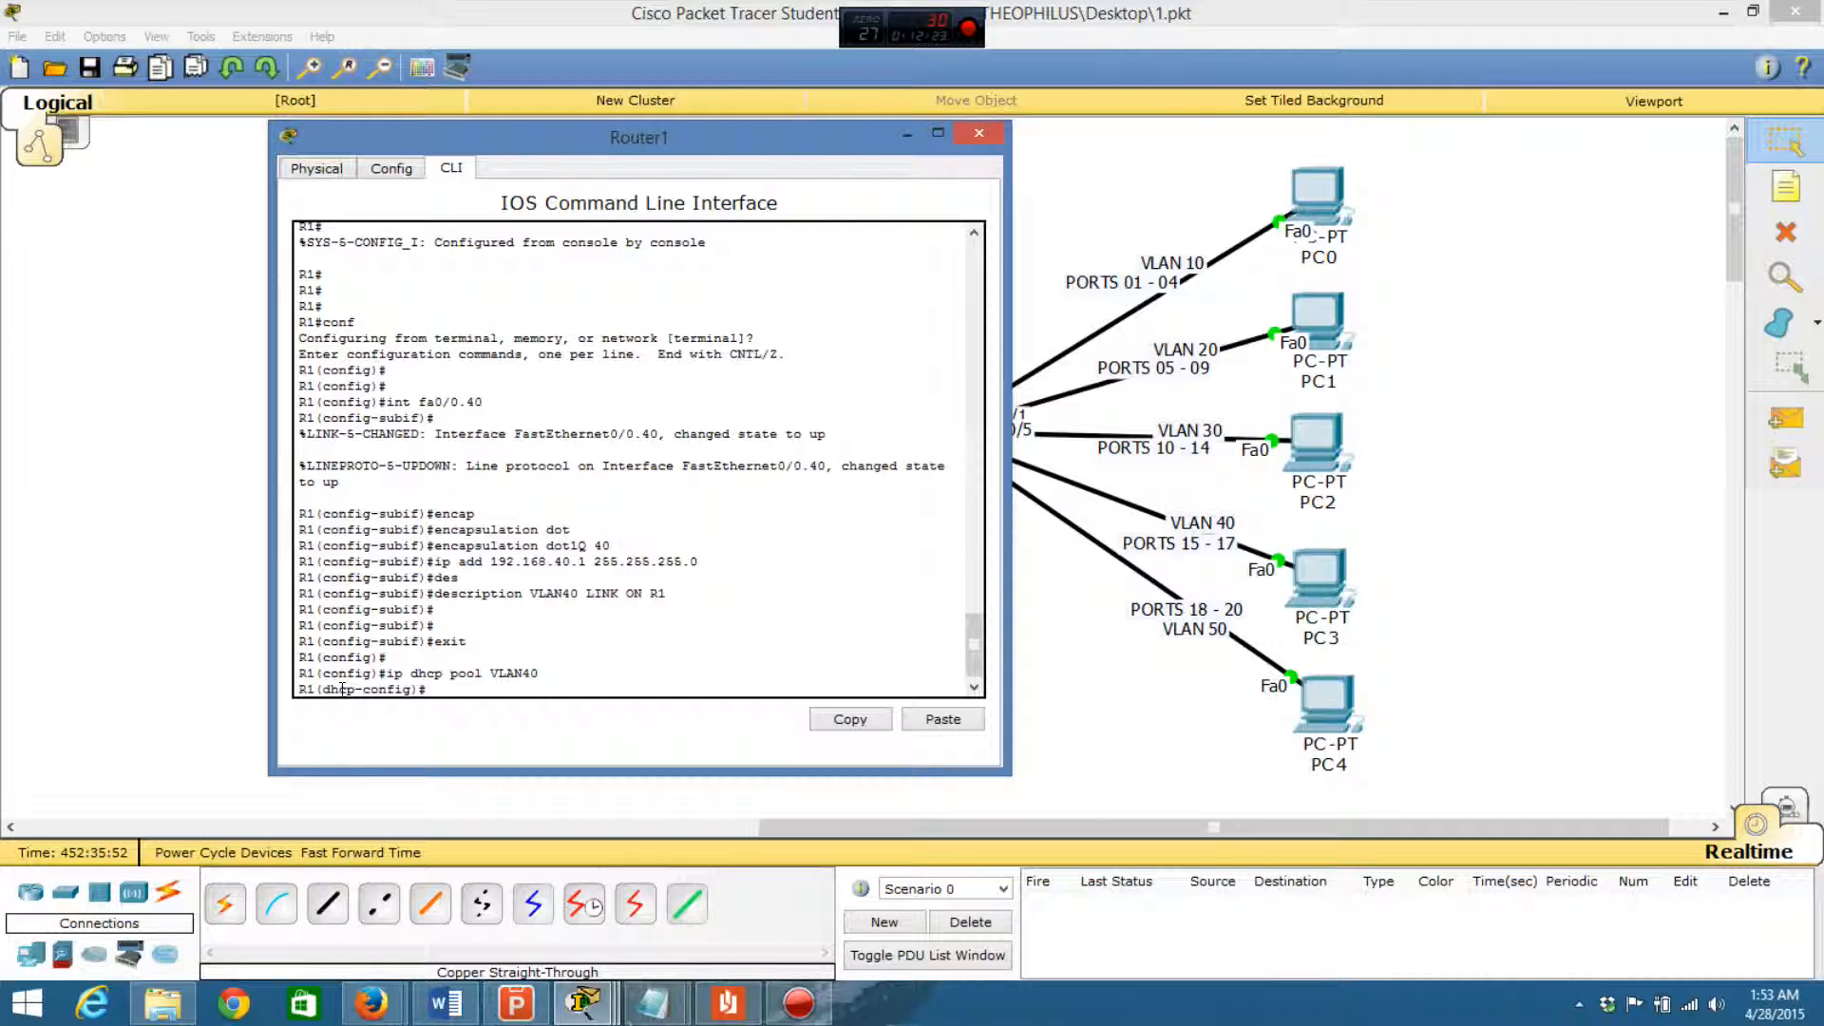
- Set the VLAN40 DHCP pool's network to 192.168.40.0 with mask 255.255.255.0
text(network 192.168.40.0)
text(255.25)
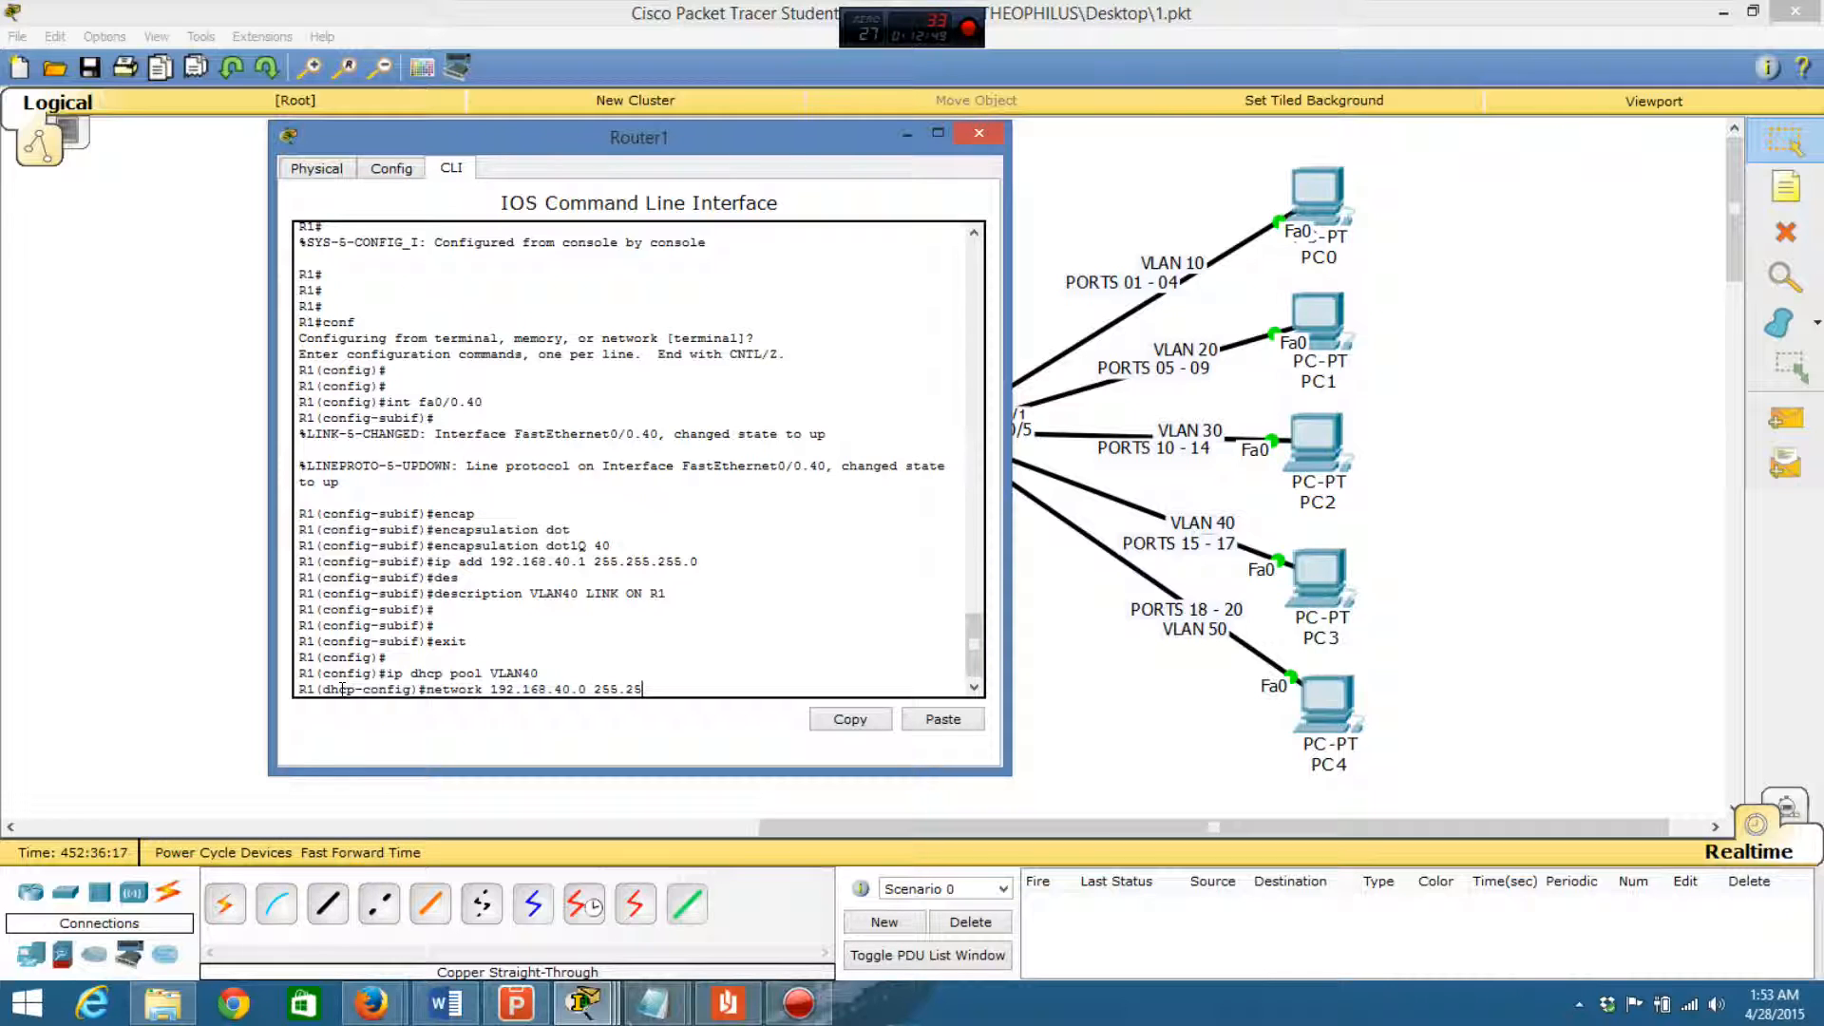
text(5.255.0)
key(Return)
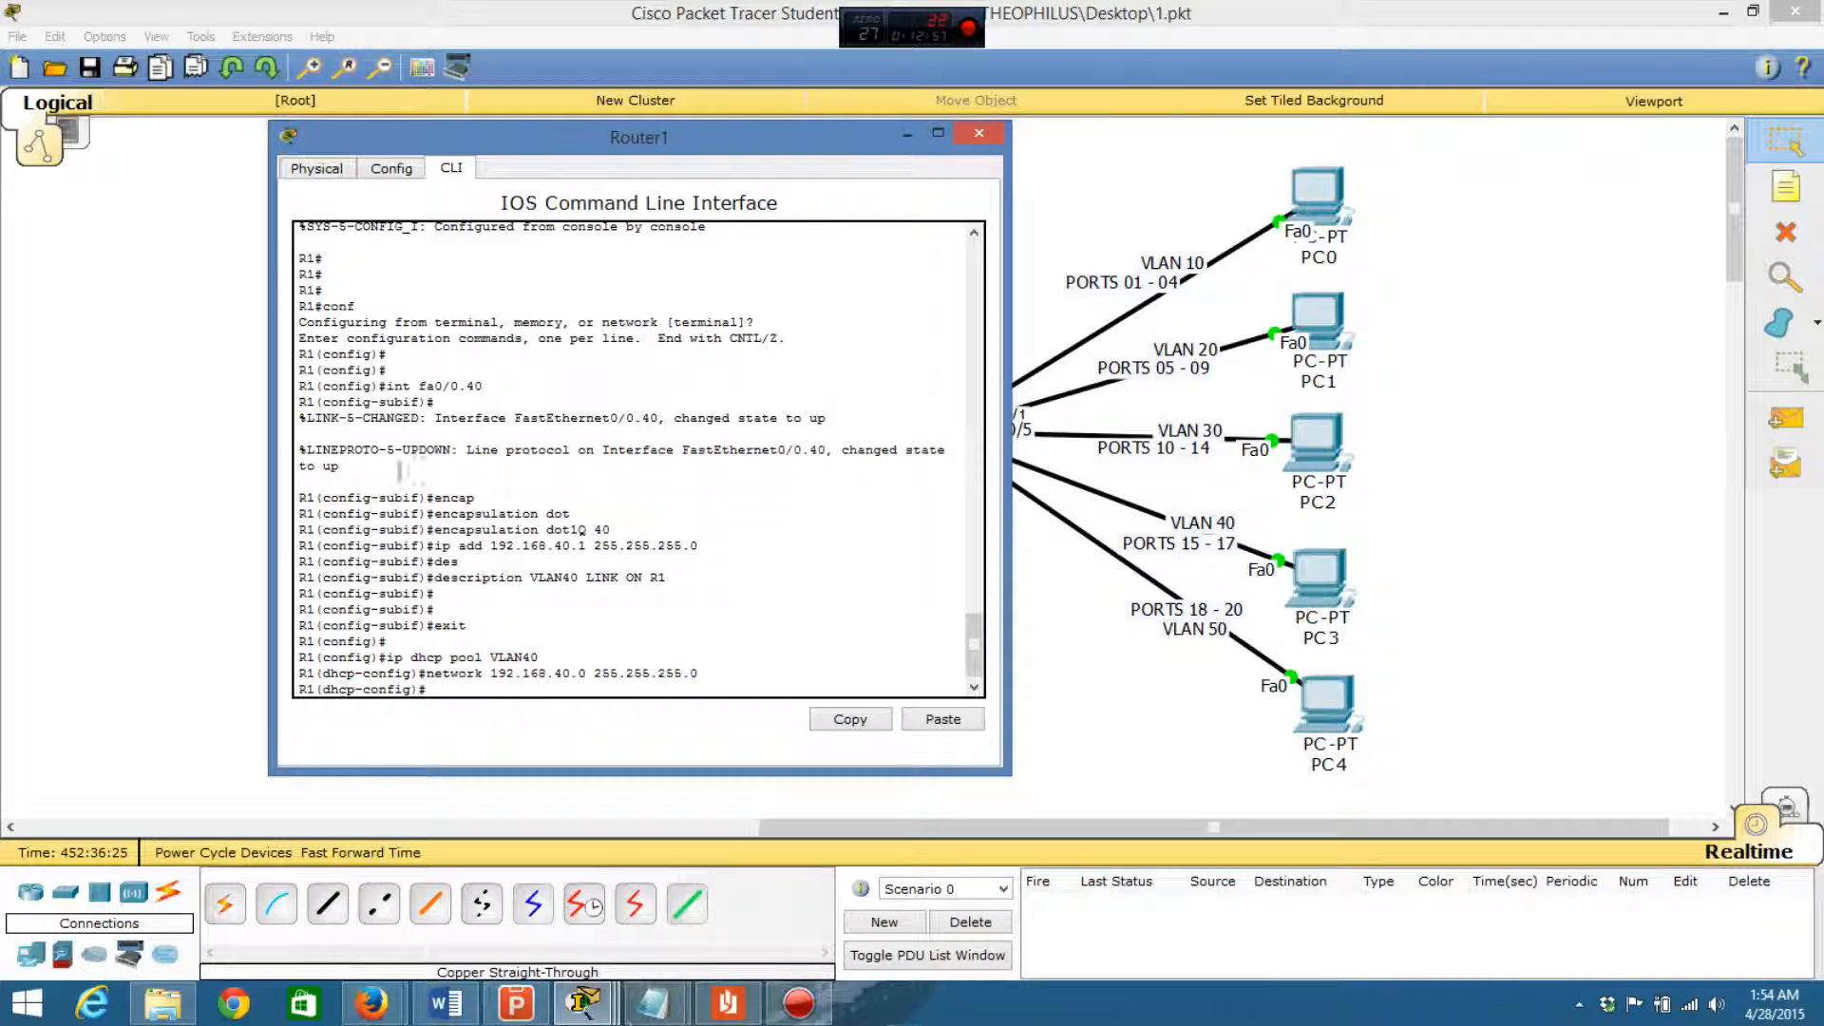
- Set the VLAN40 DHCP pool's default router to 192.168.40.1
click(906, 133)
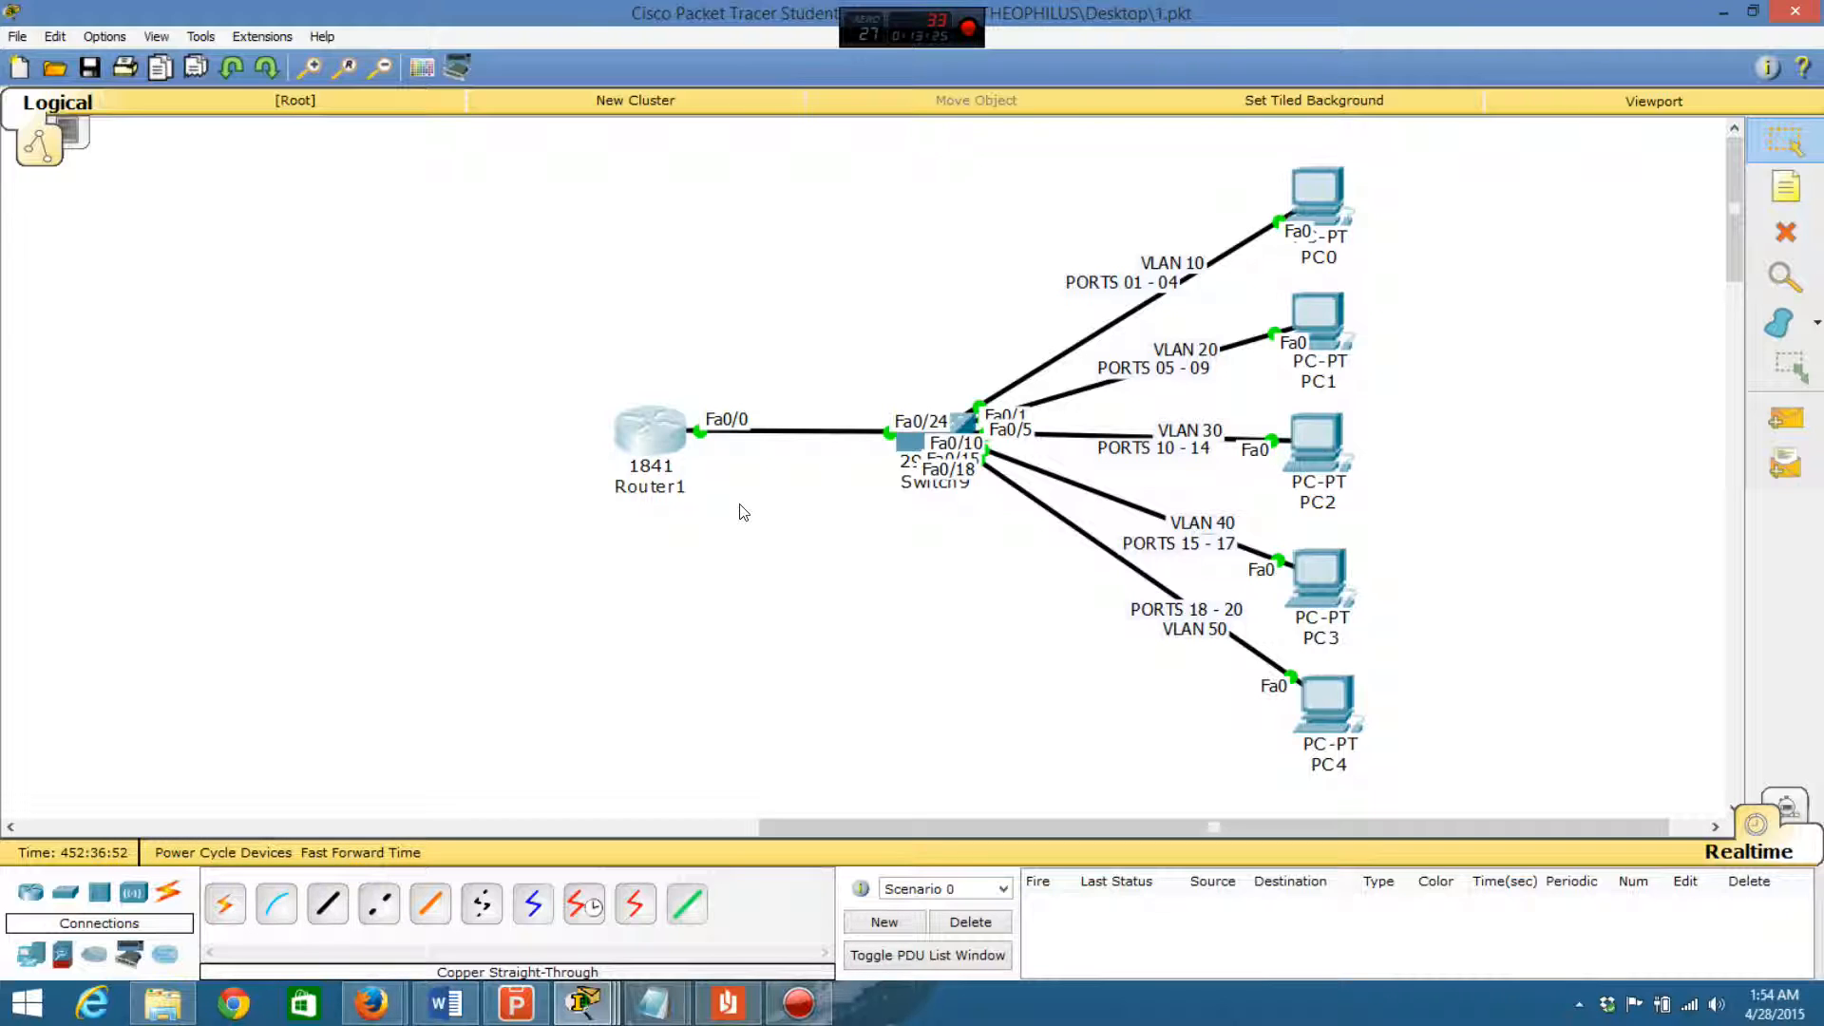
click(656, 436)
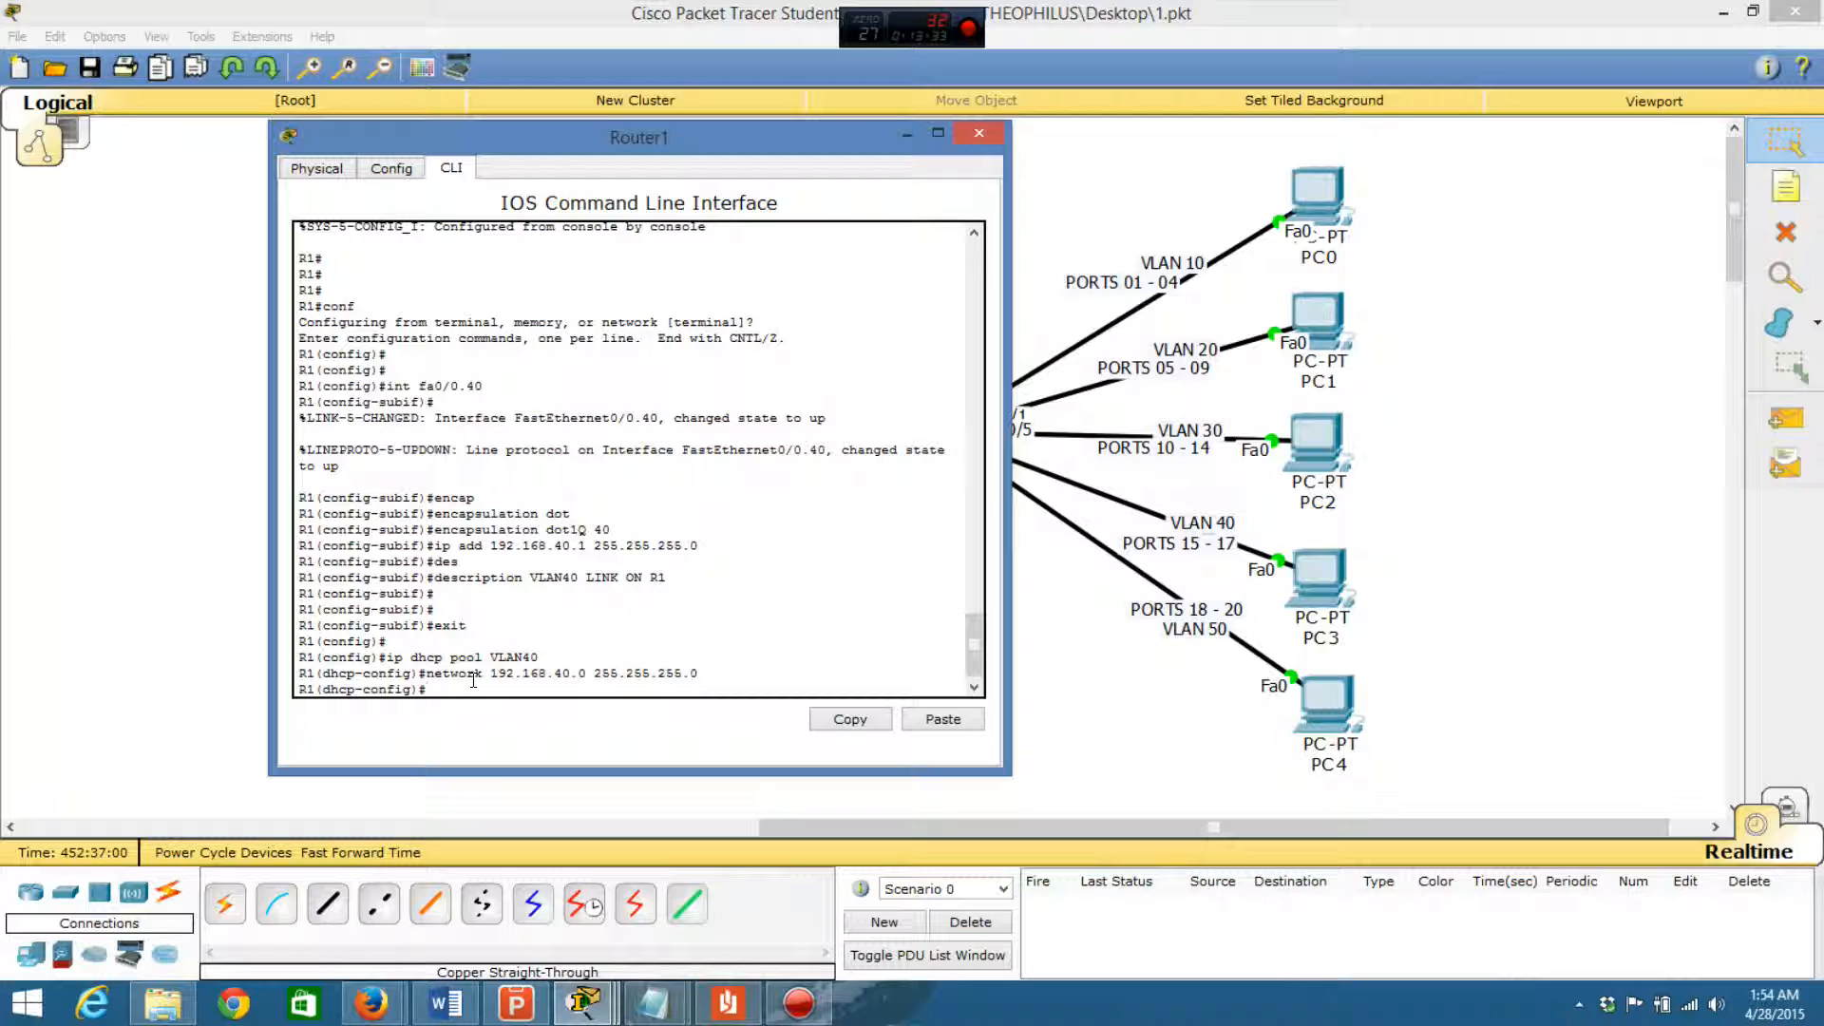
text(defa)
key(Tab)
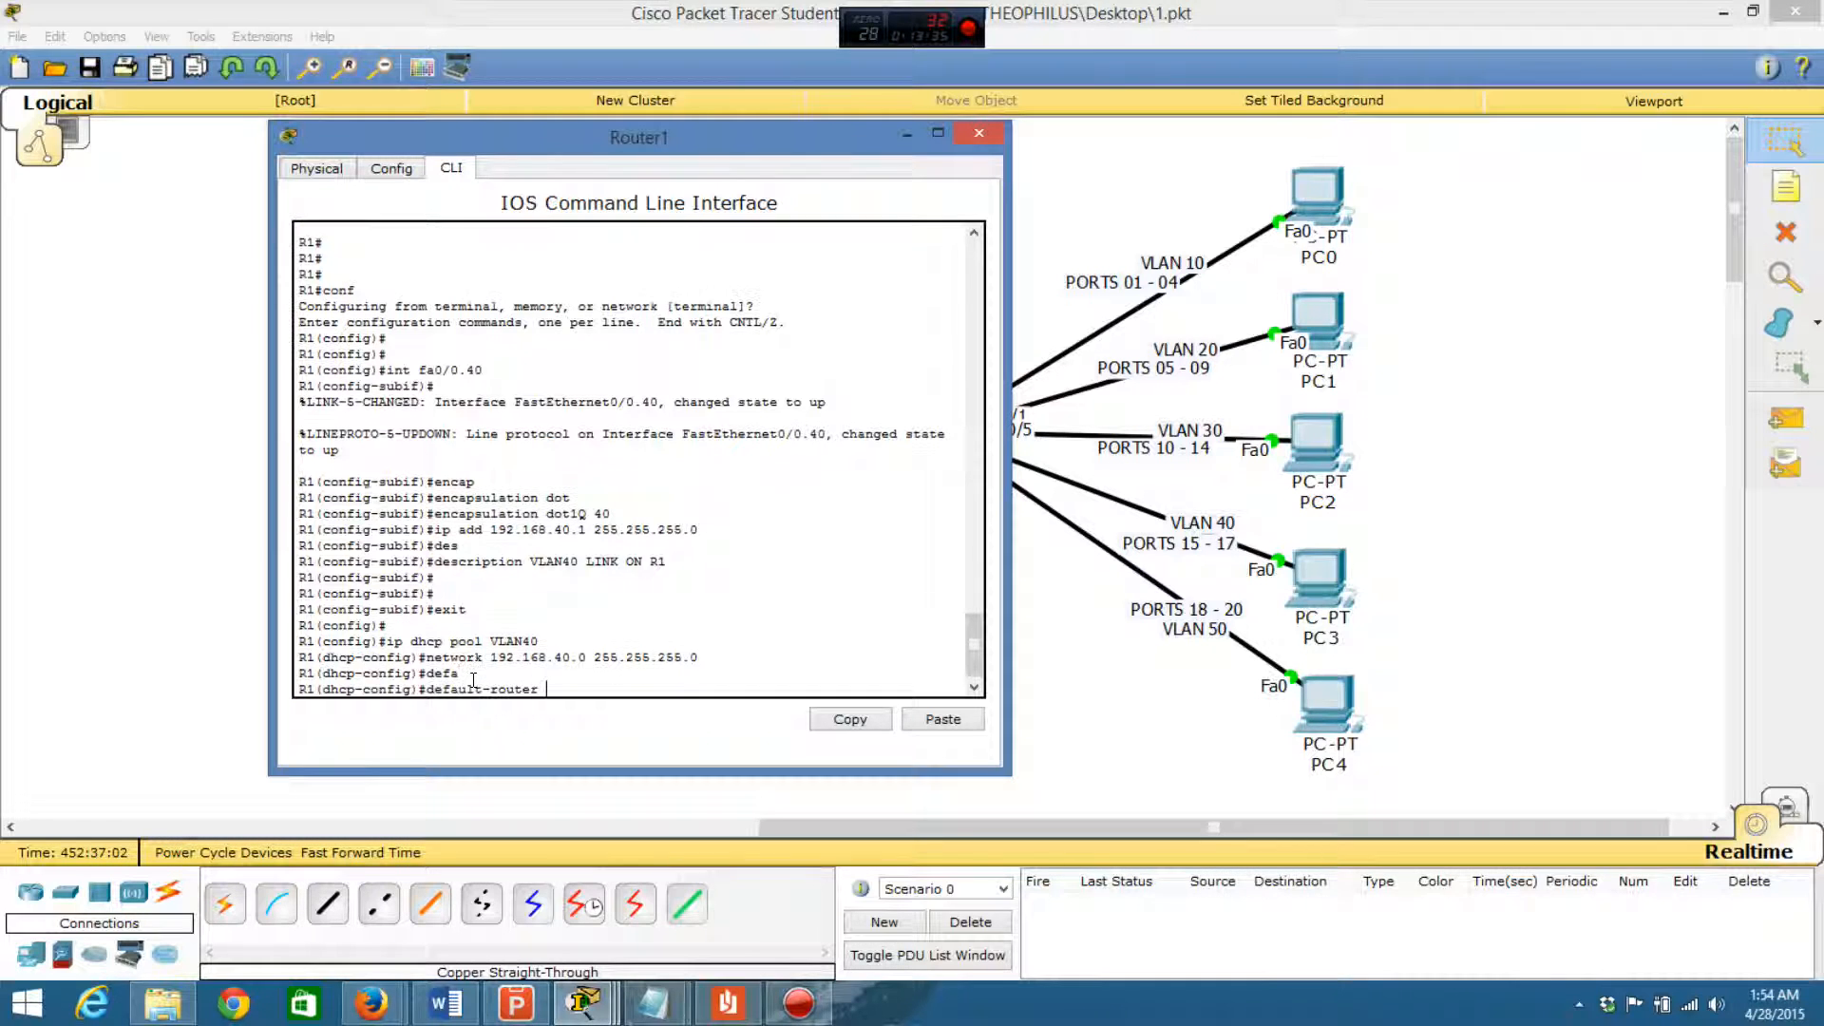
text(192.168.40.1)
key(Return)
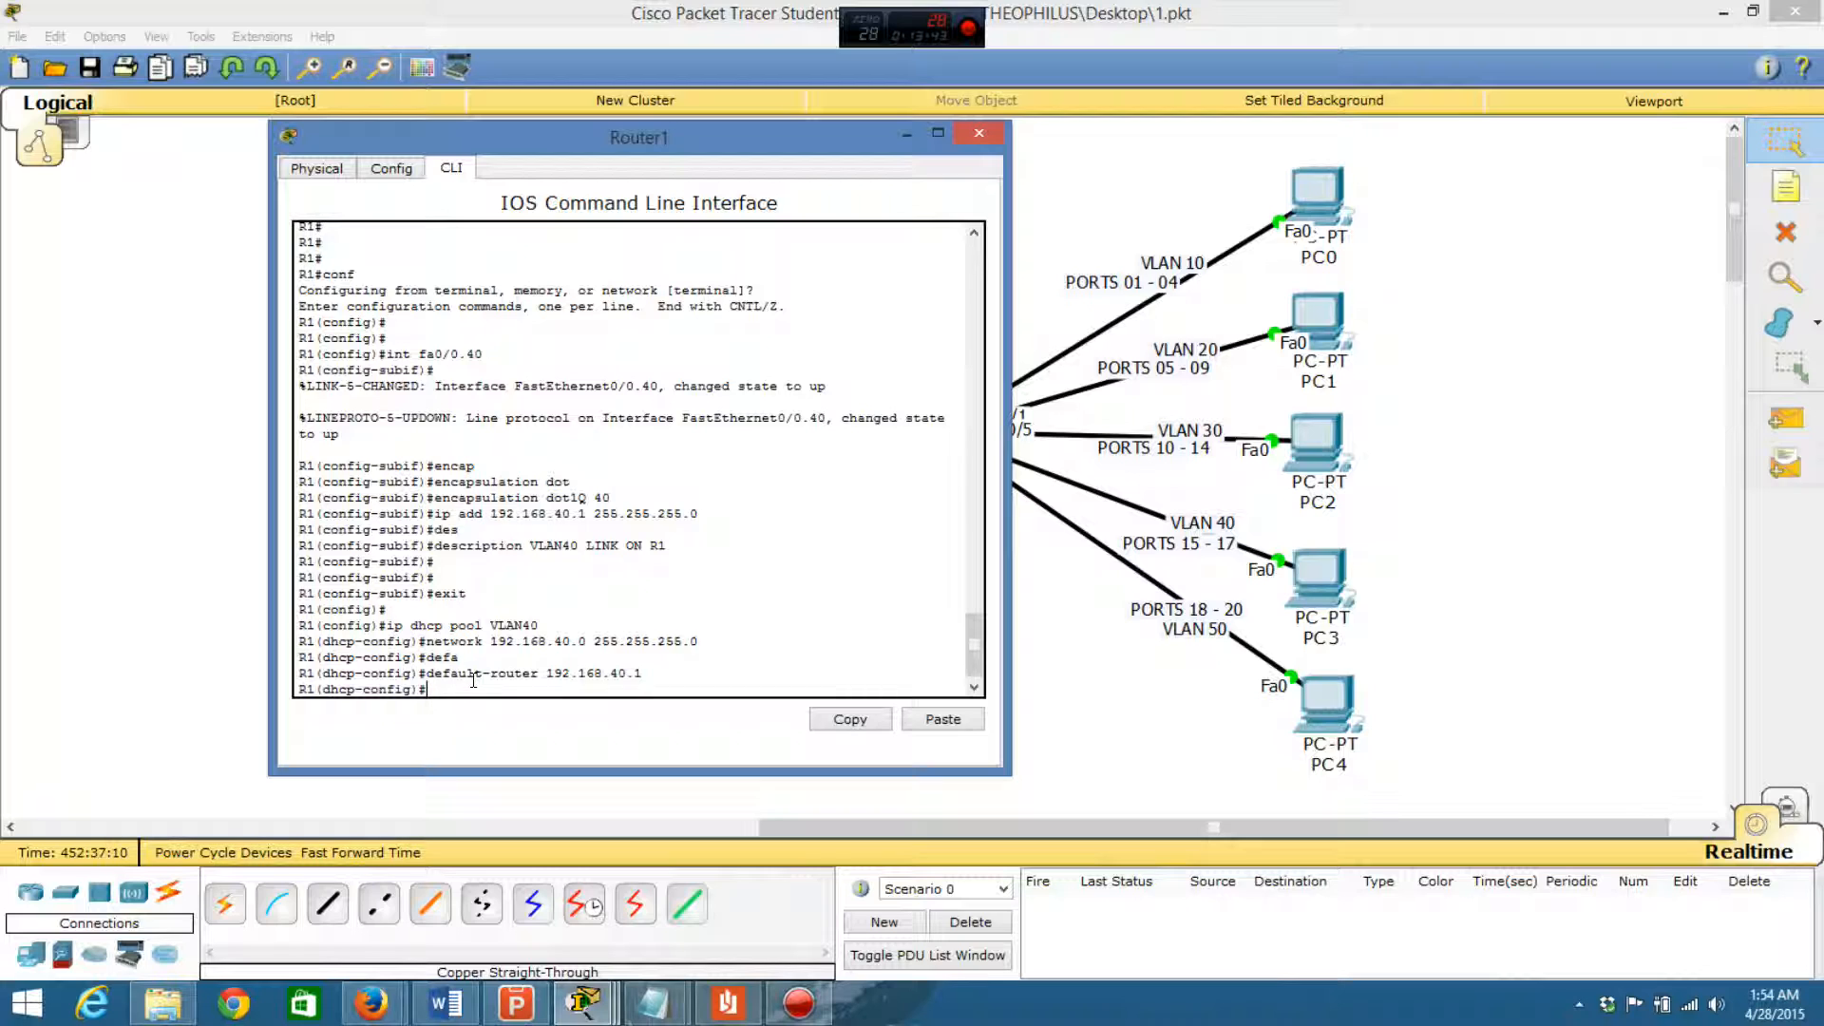
- Exclude addresses 192.168.40.1 through 192.168.40.10 from DHCP assignment on Router1
text(ip dhcp excluded)
key(Tab)
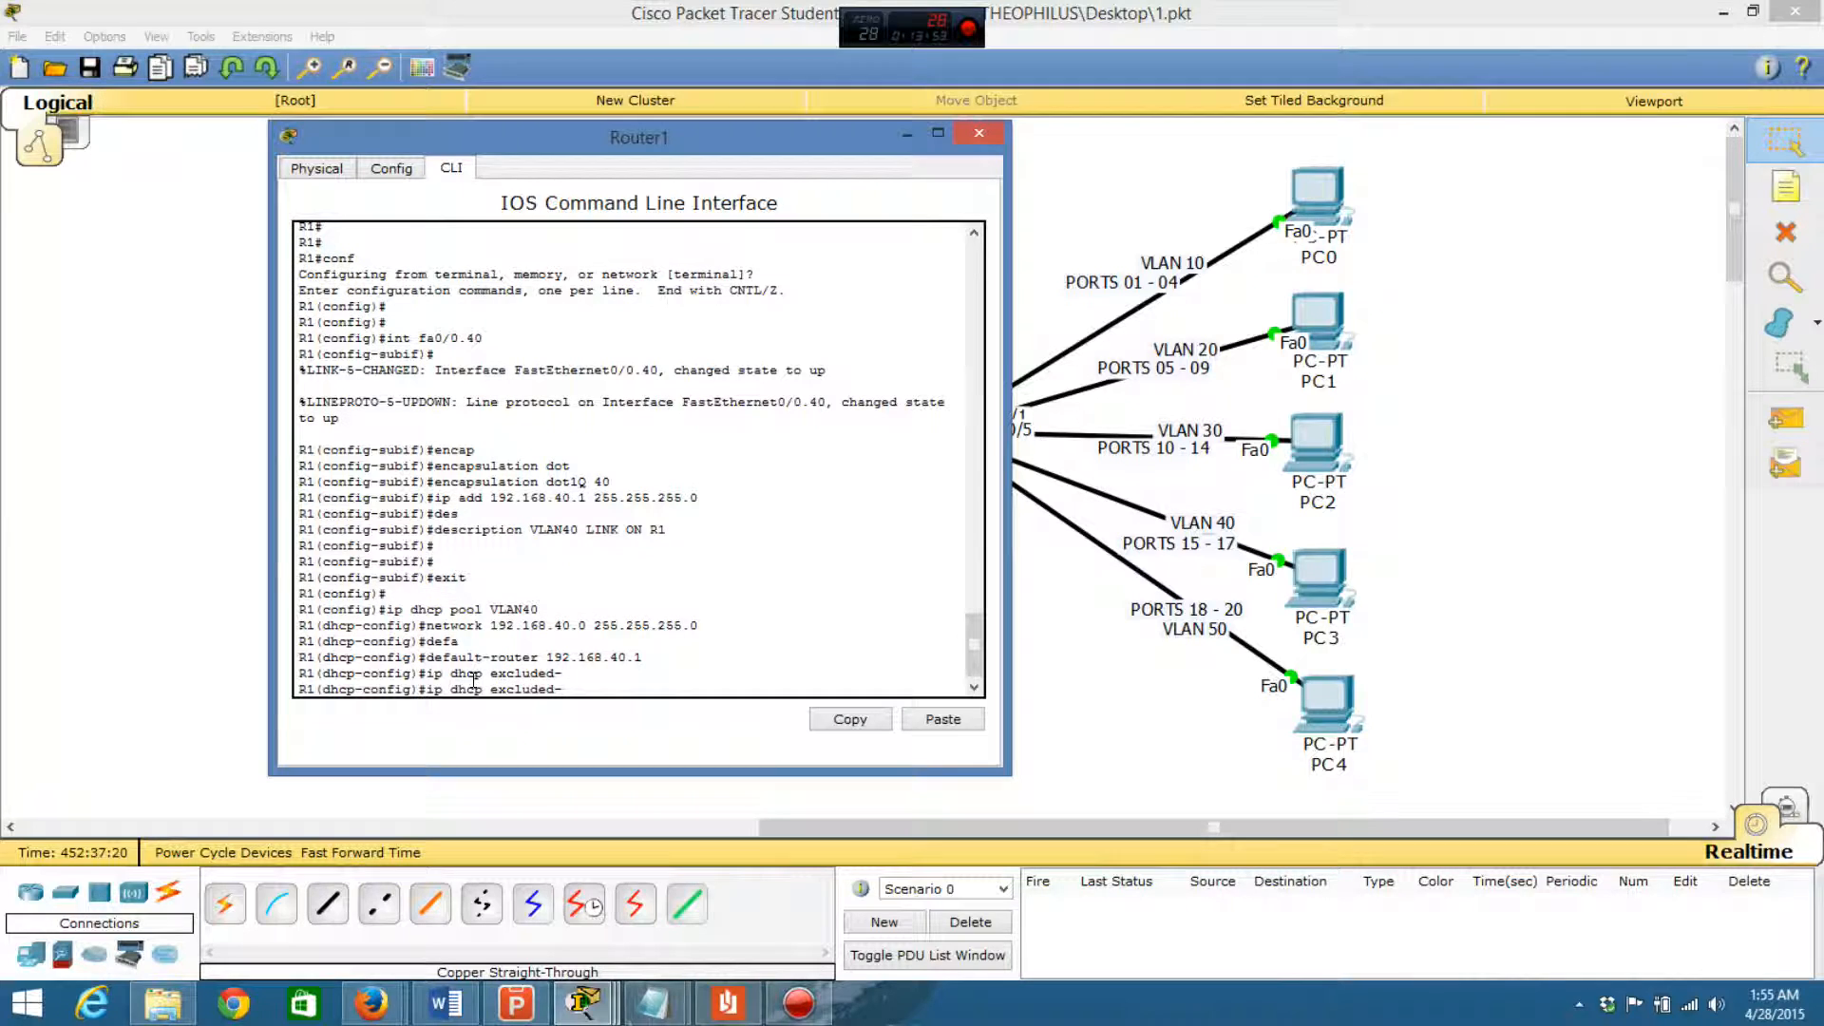
text(address)
text(192.168.40.1 192.168.40.10)
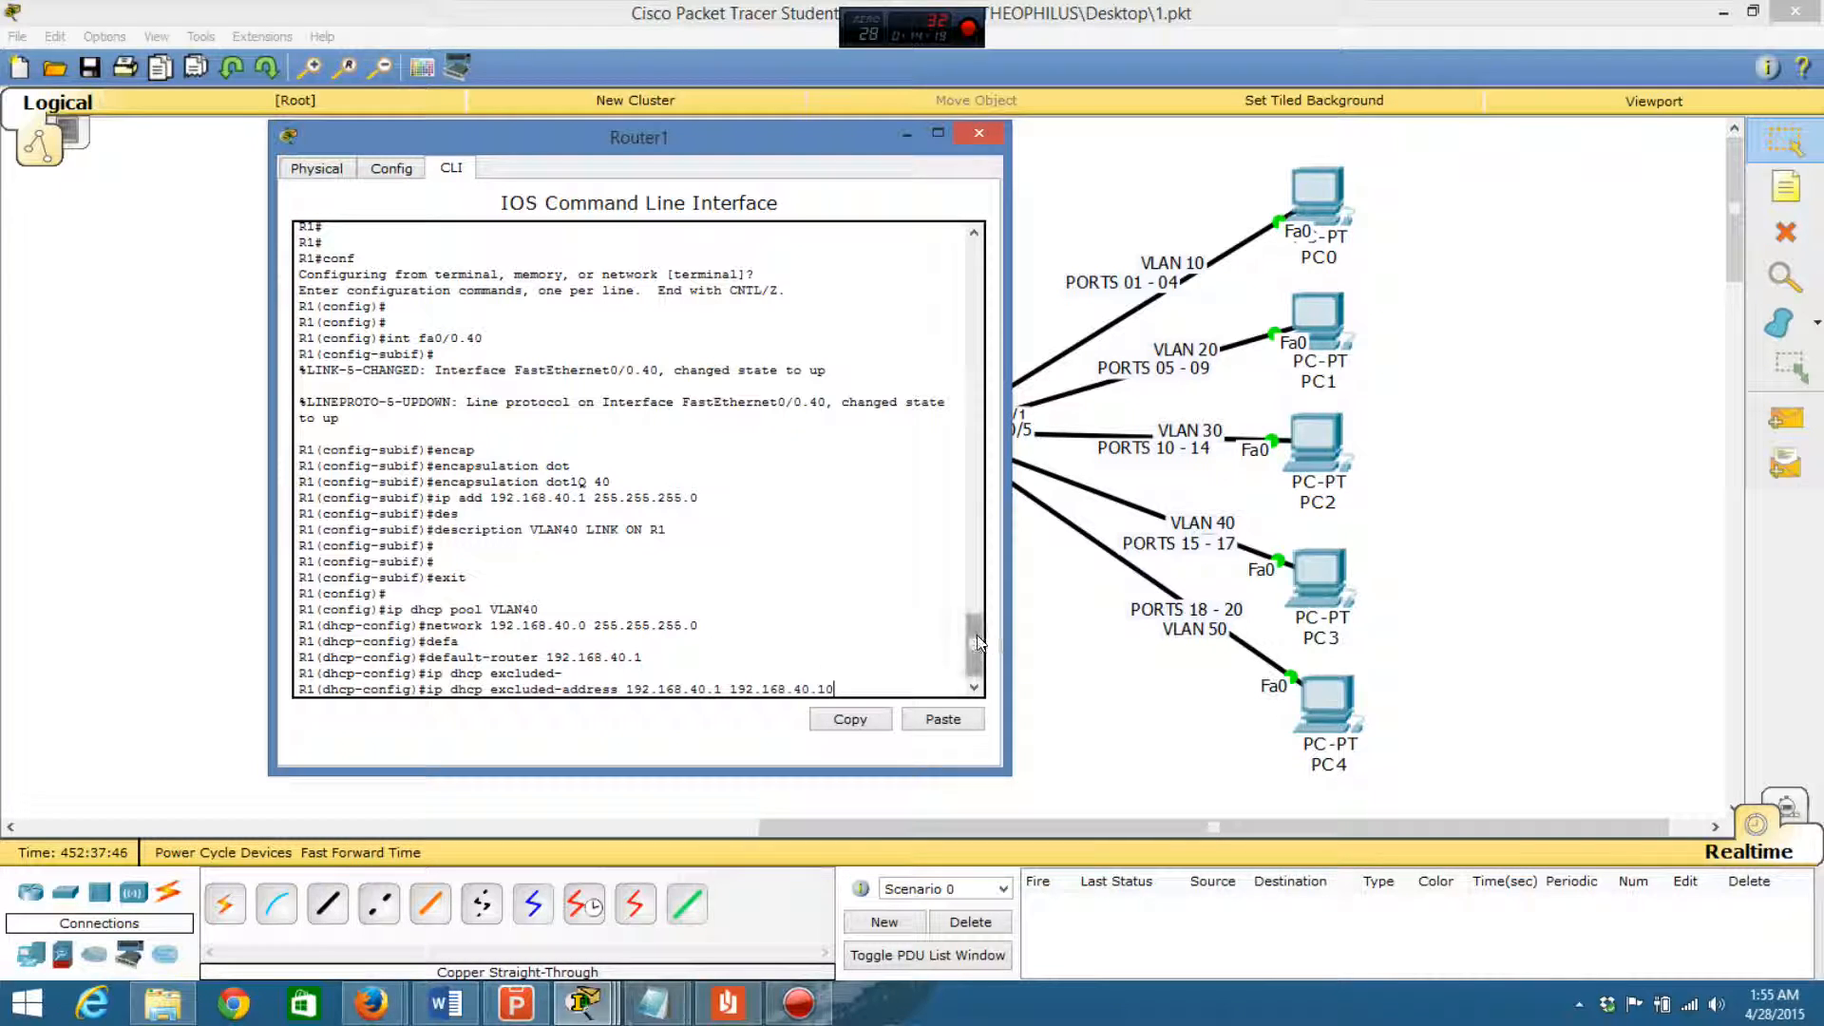
drag(976, 636, 978, 654)
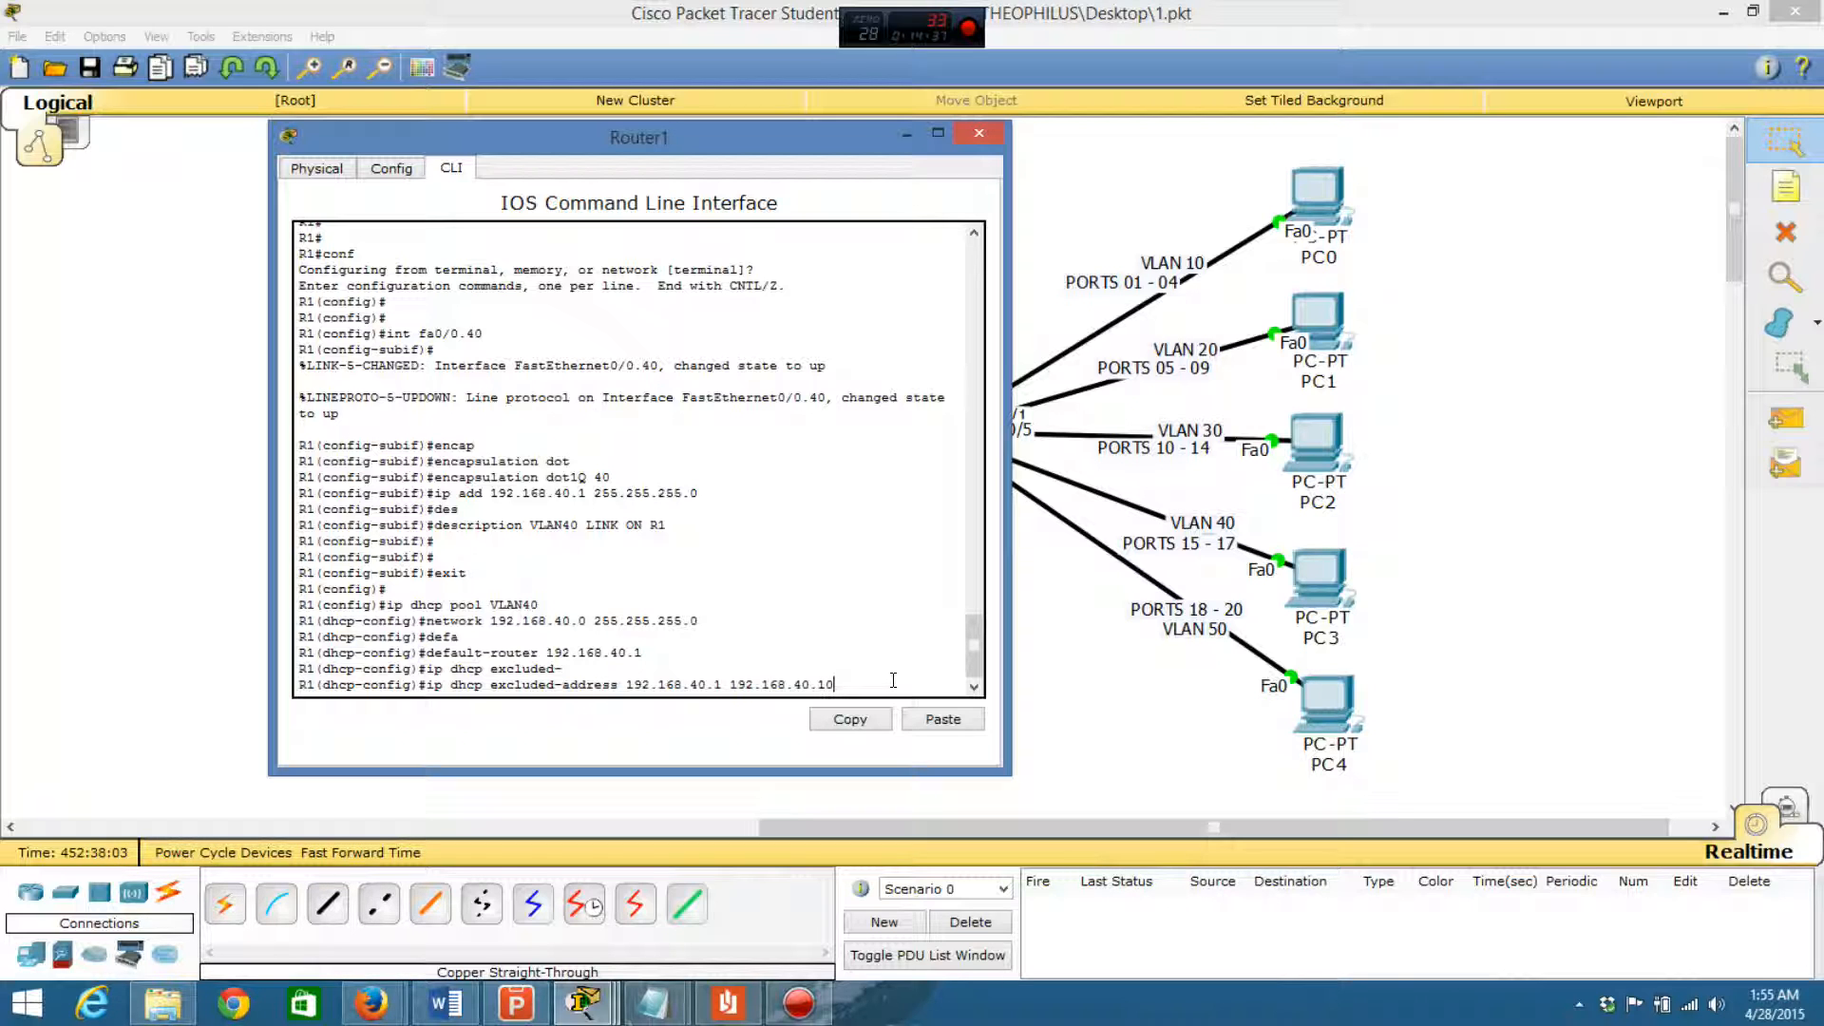
key(Return)
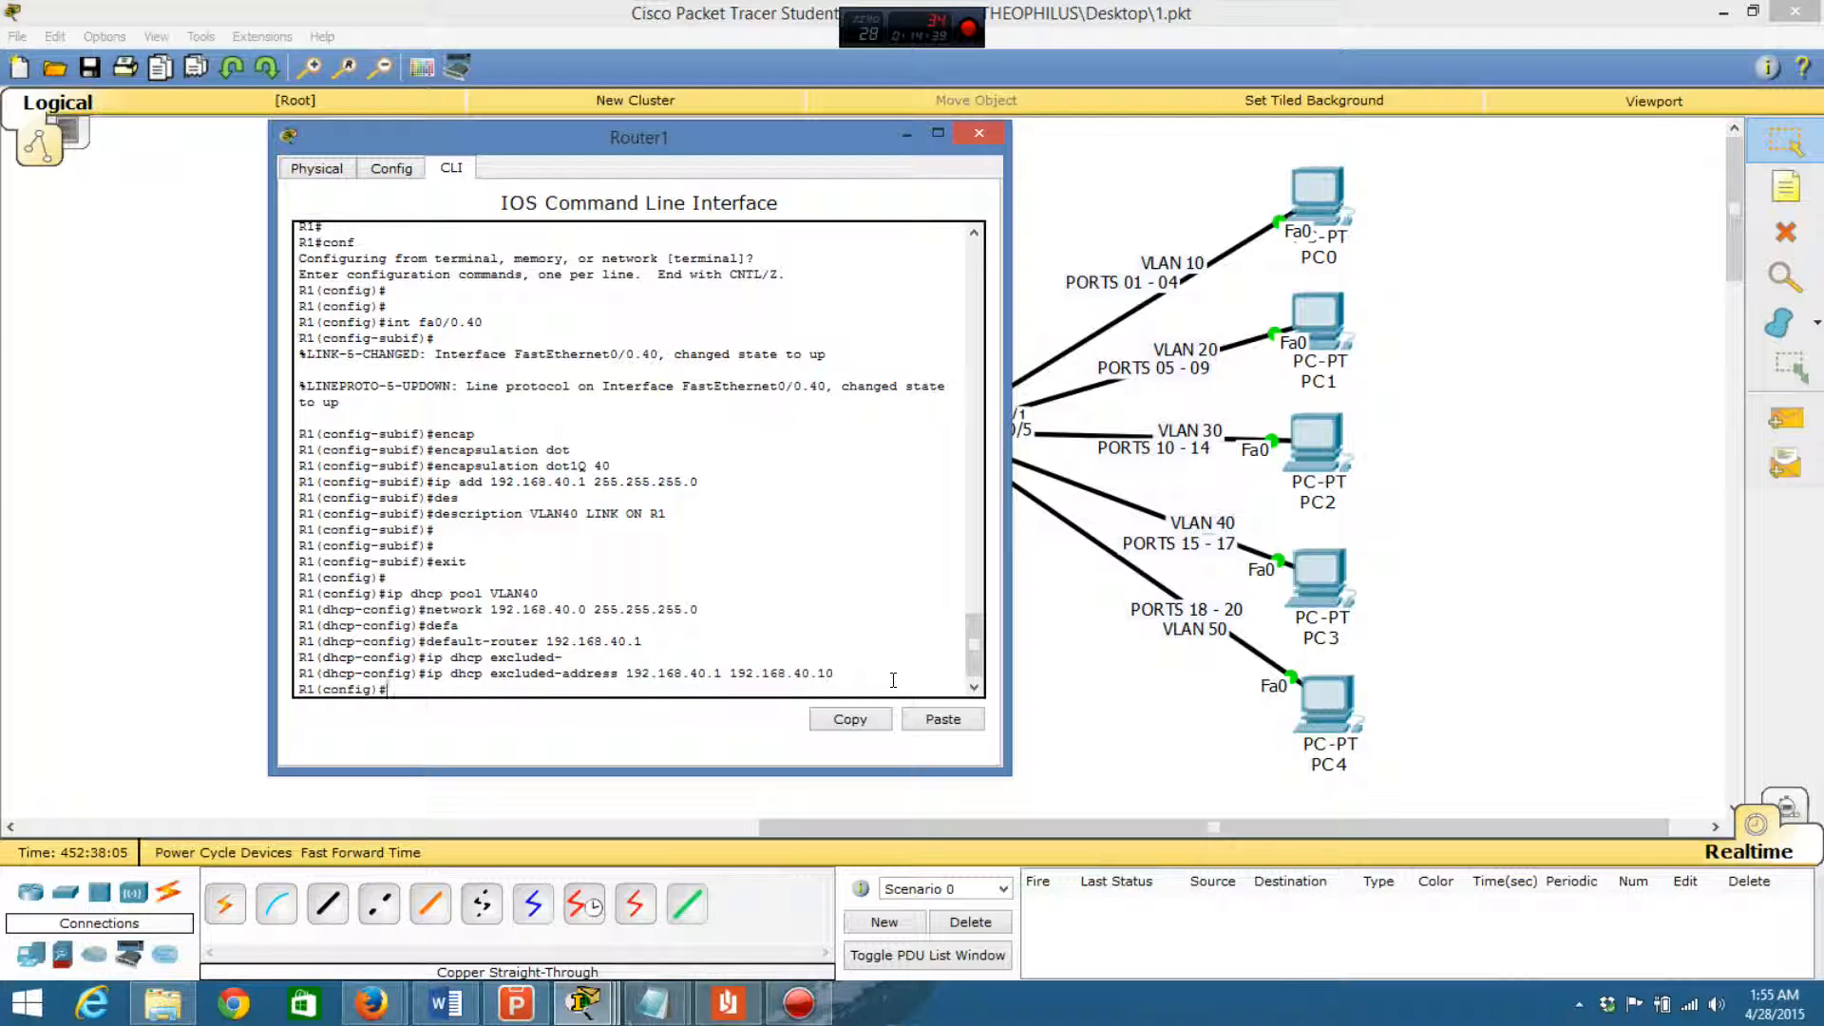
- Leave Router1's configuration mode and save the running configuration to memory
text(exit)
key(Return)
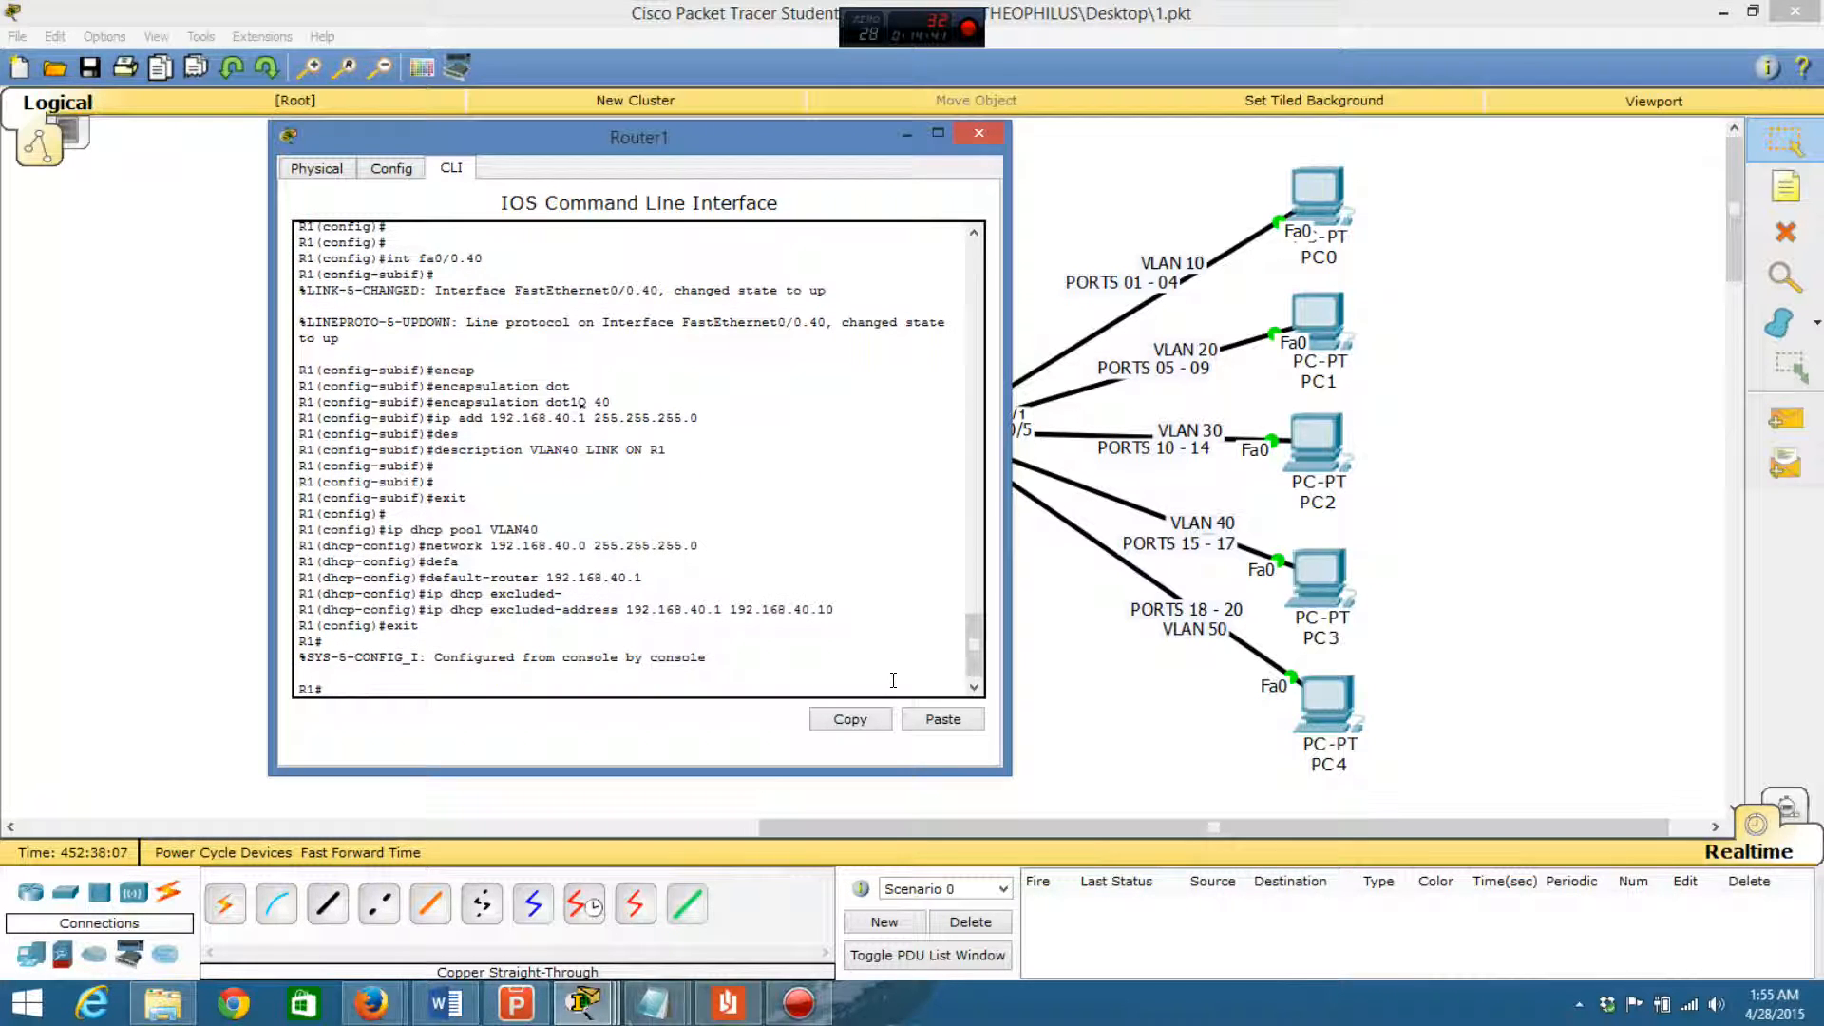
key(Return)
text(d)
key(BackSpace)
text(wr mem)
key(Return)
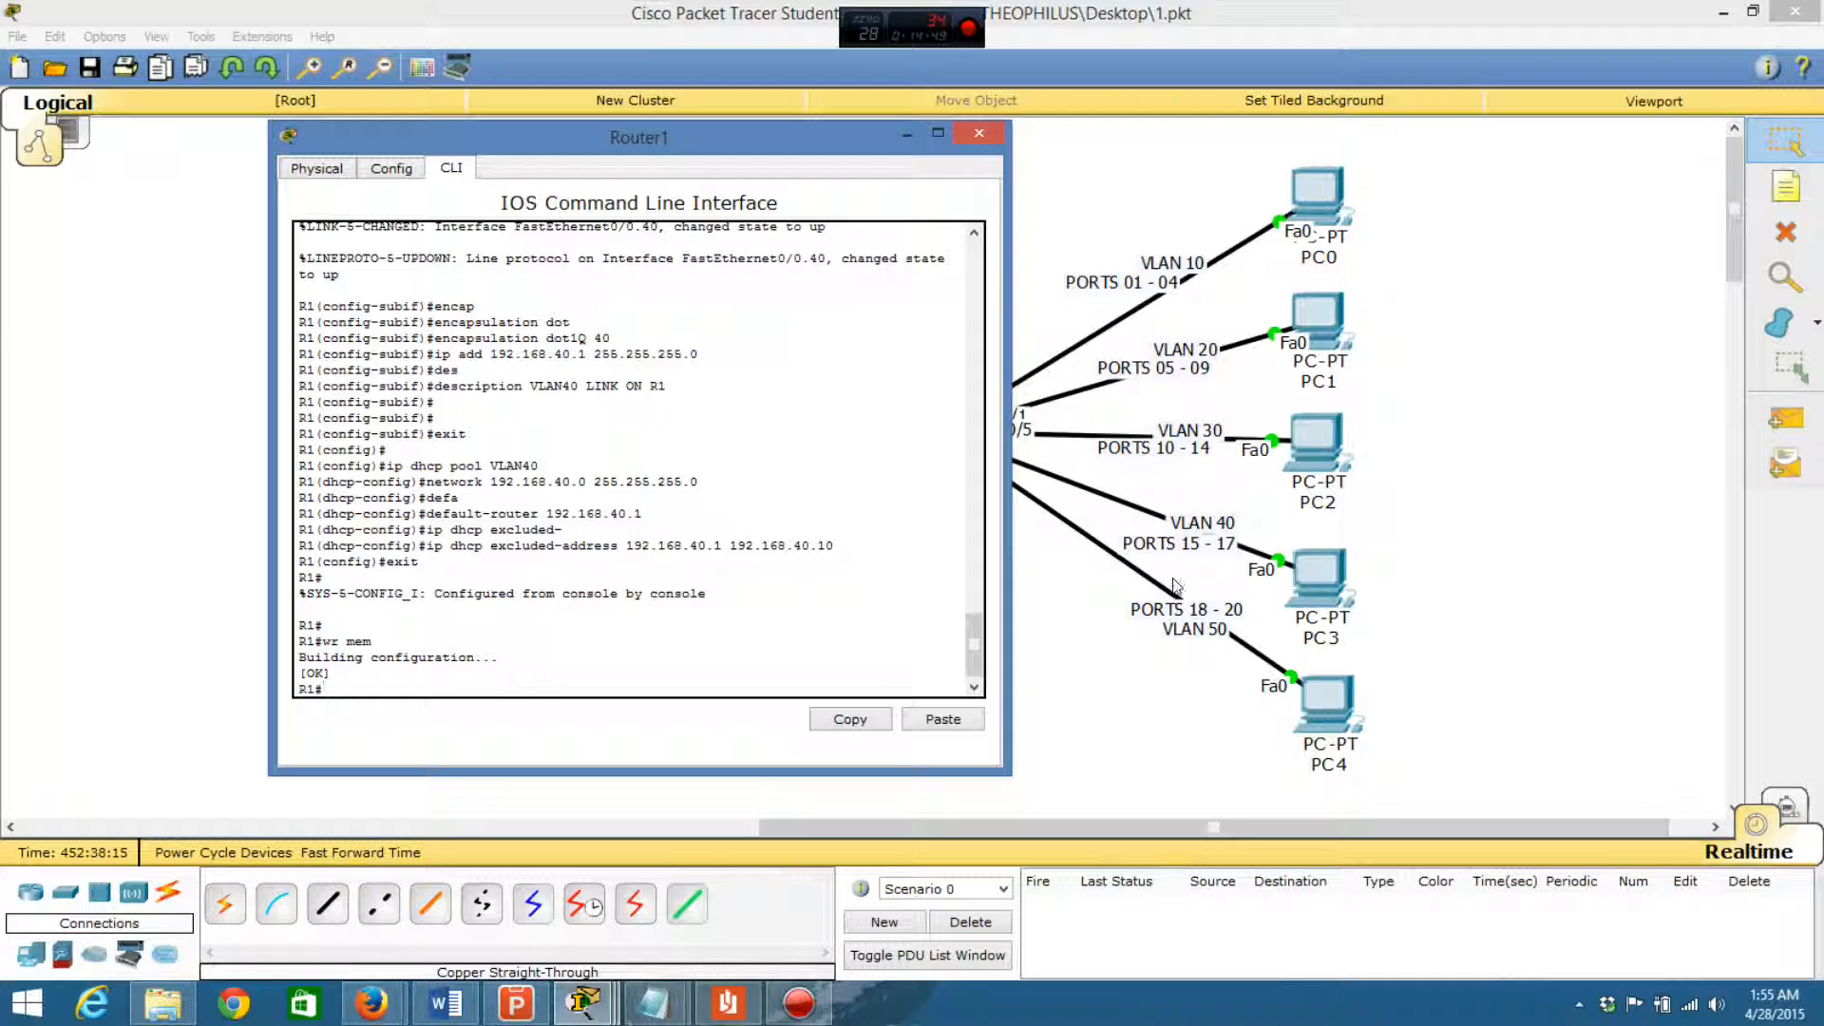
- Switch PC3's IPv4 configuration to DHCP so it requests an address, then close its window
click(1444, 434)
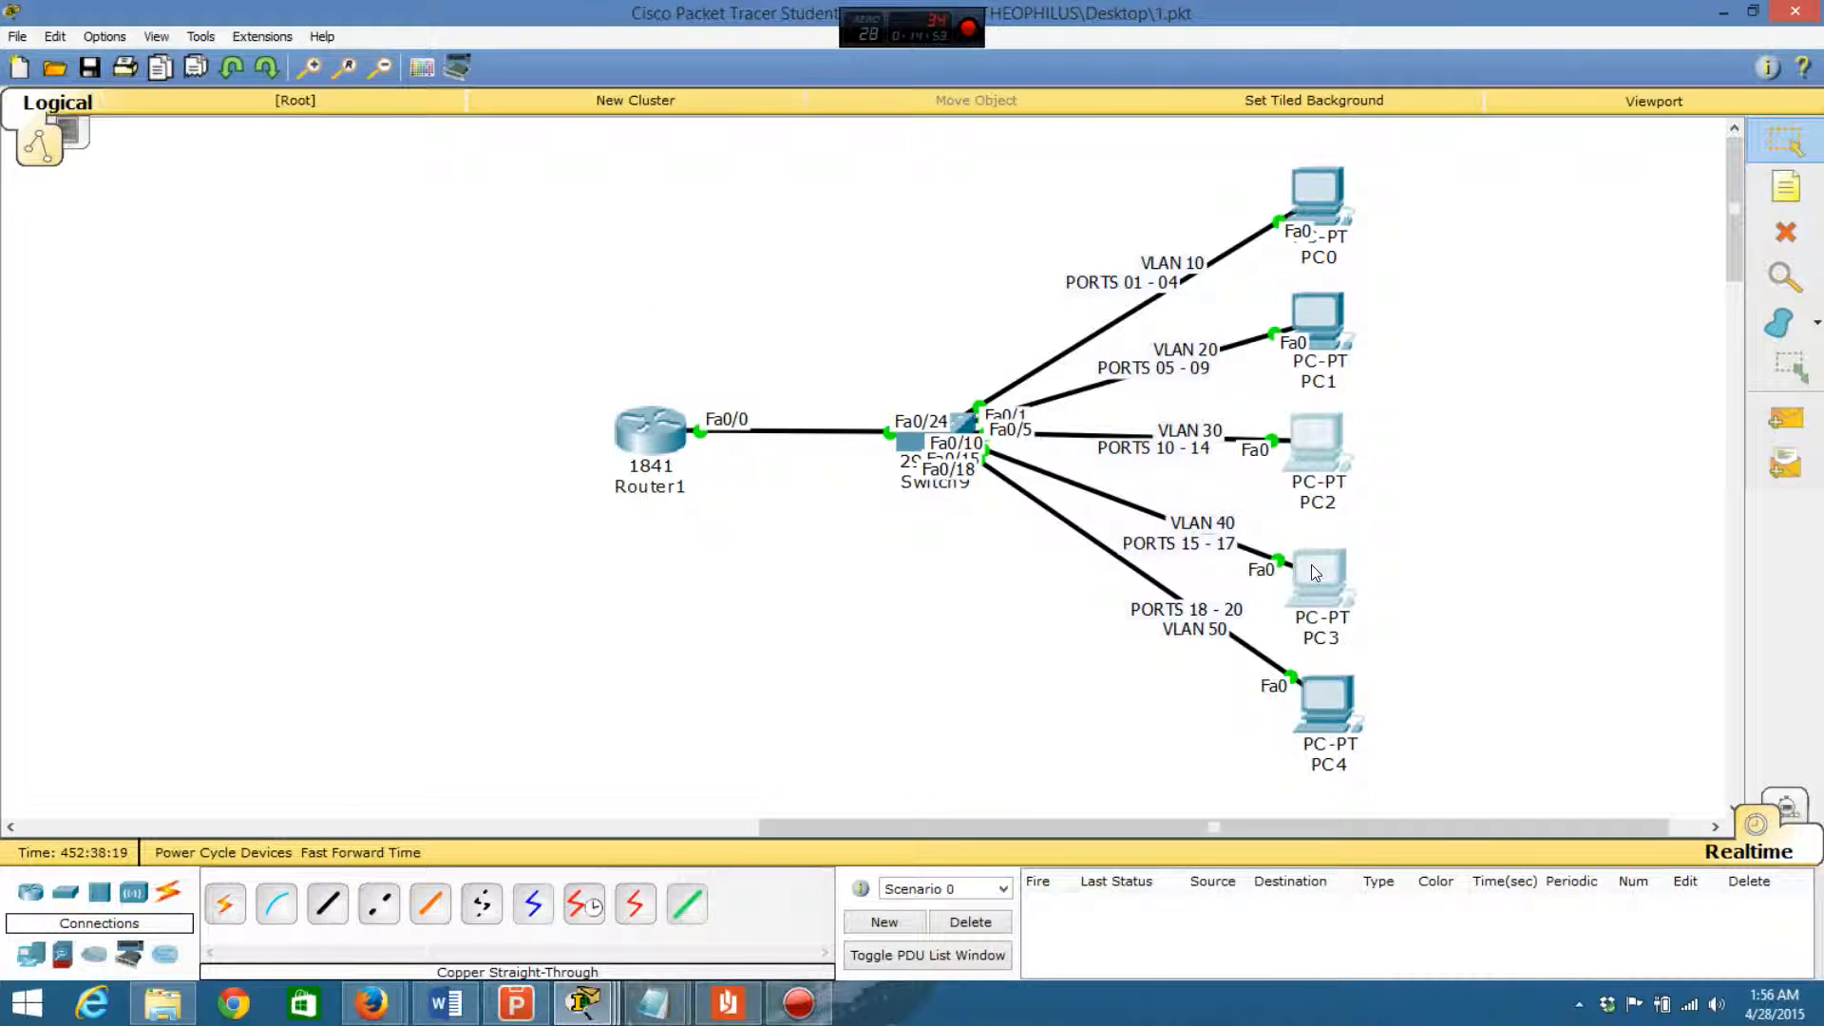
click(1315, 573)
click(747, 257)
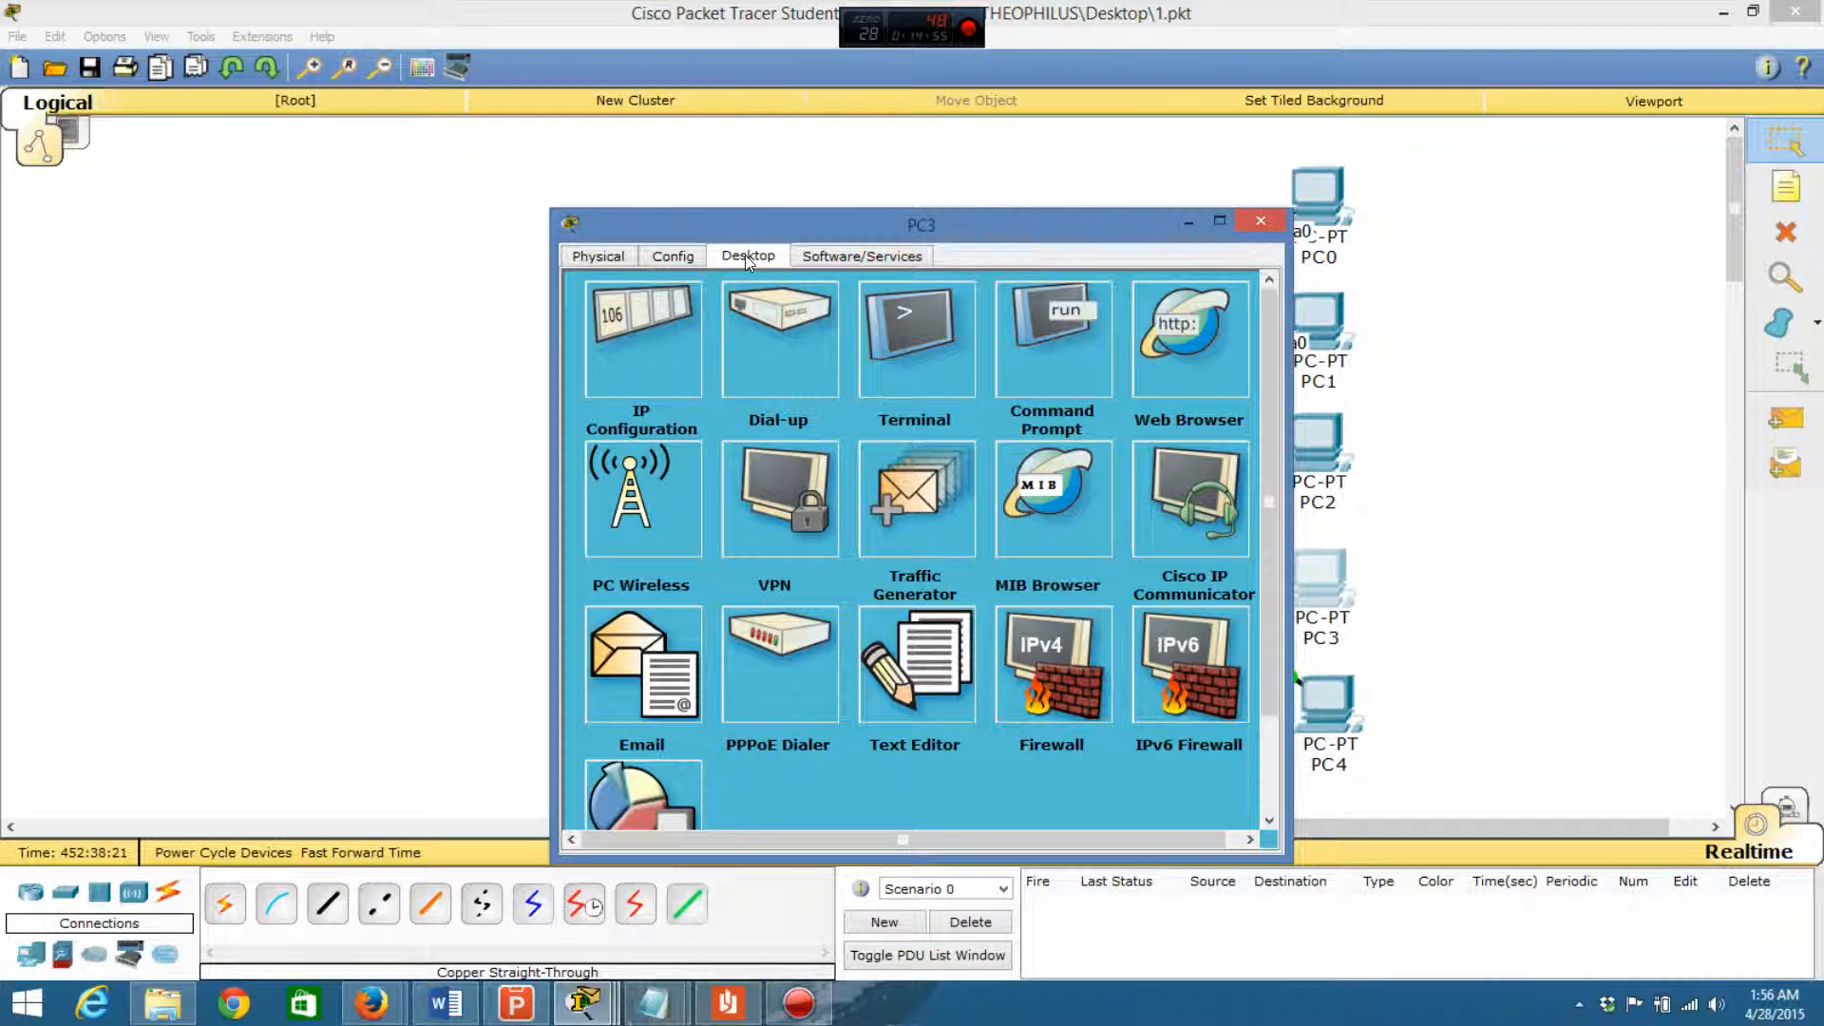
click(591, 329)
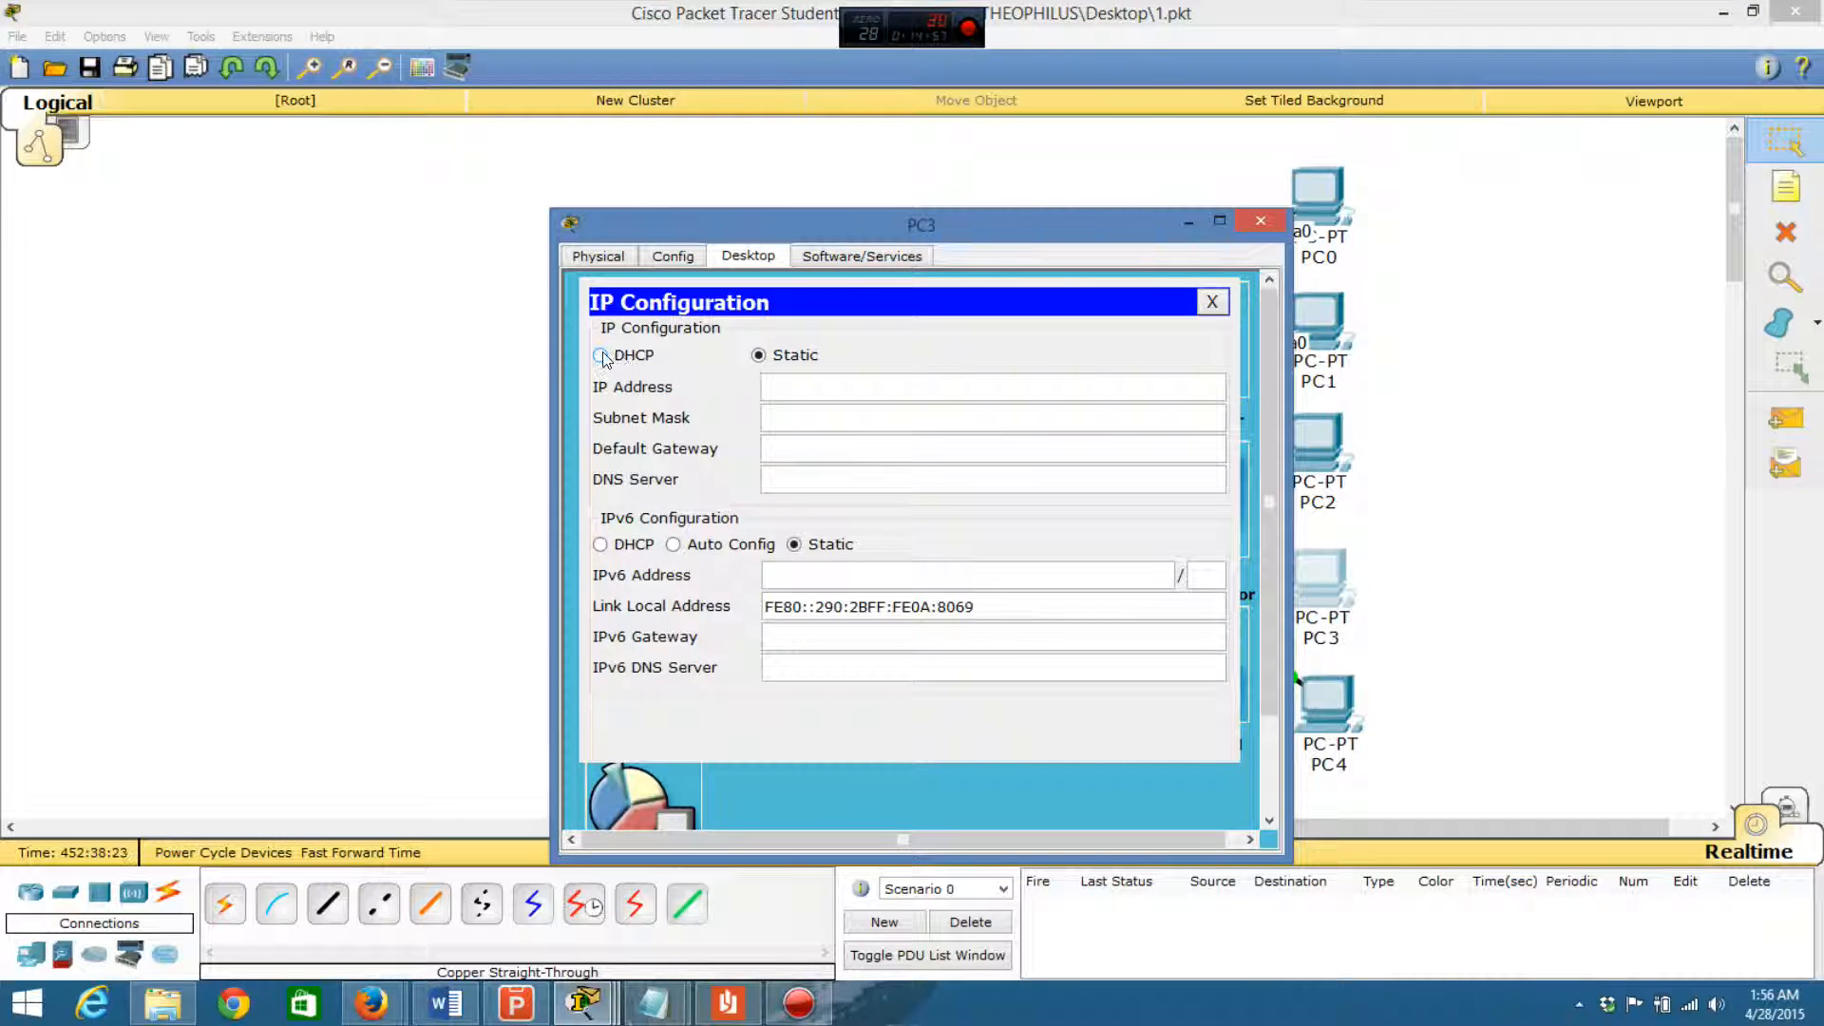
click(601, 356)
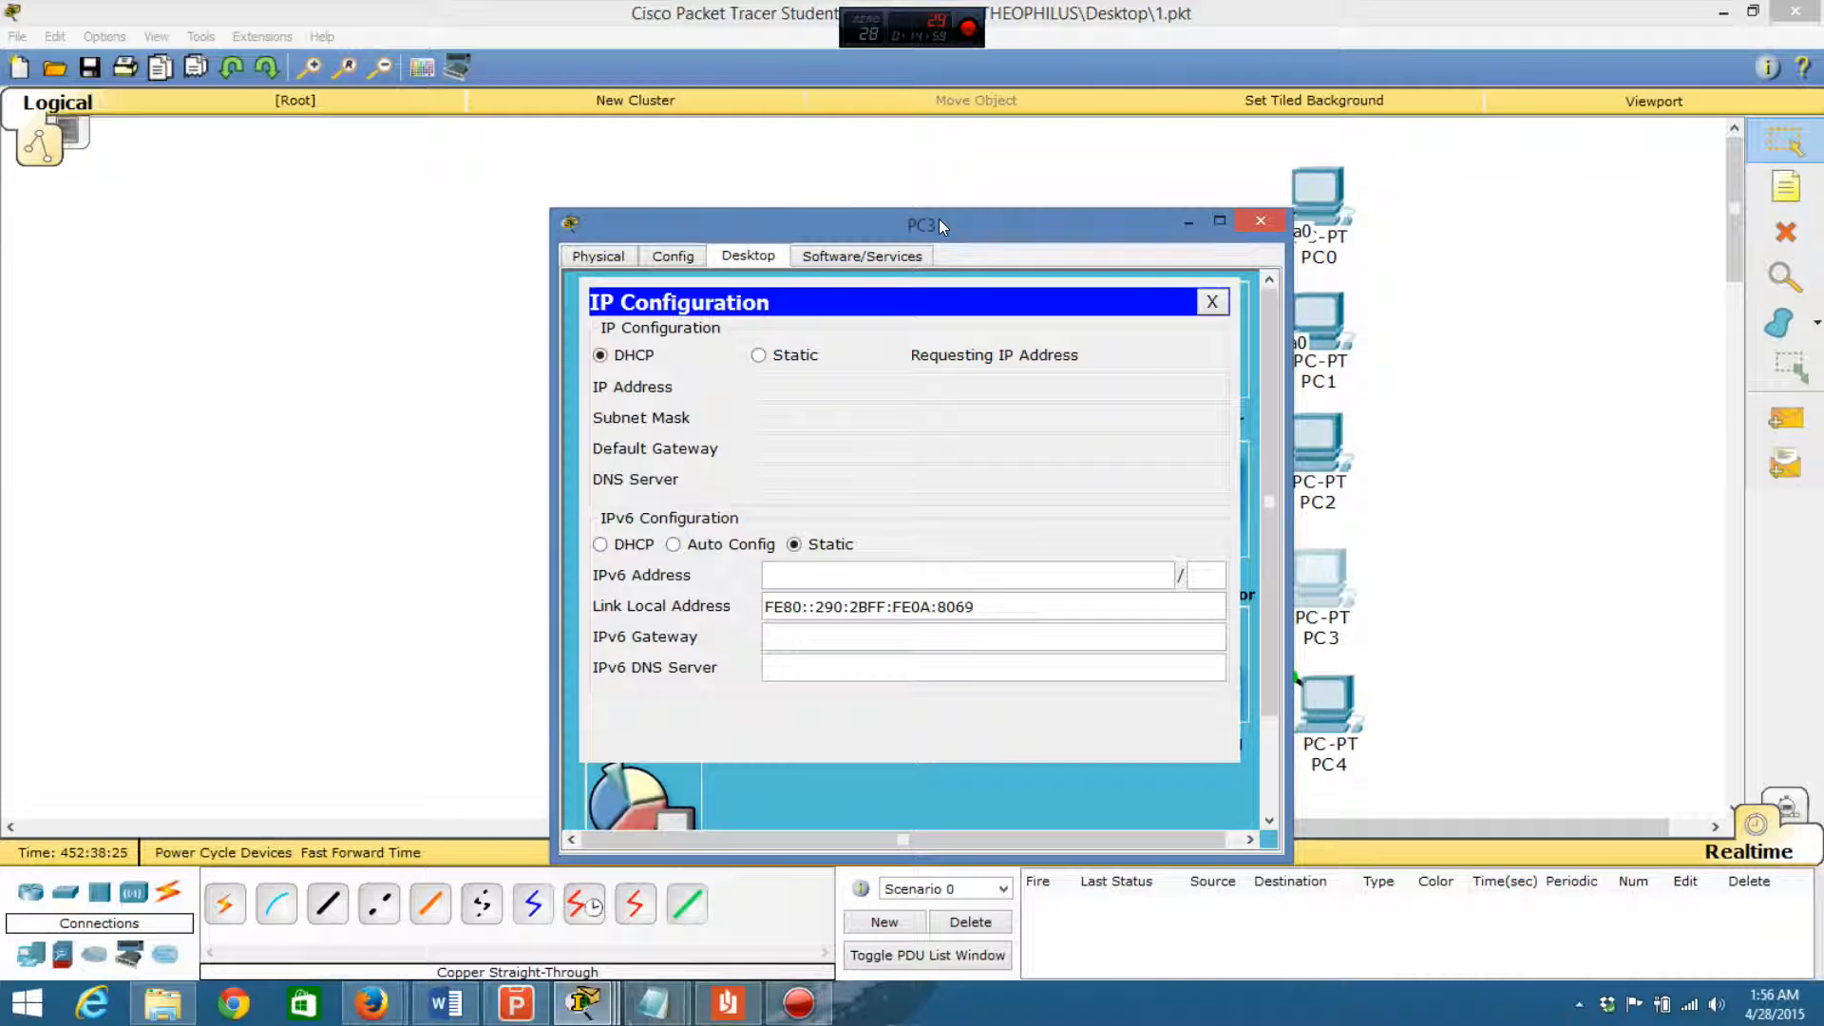
drag(939, 220, 704, 139)
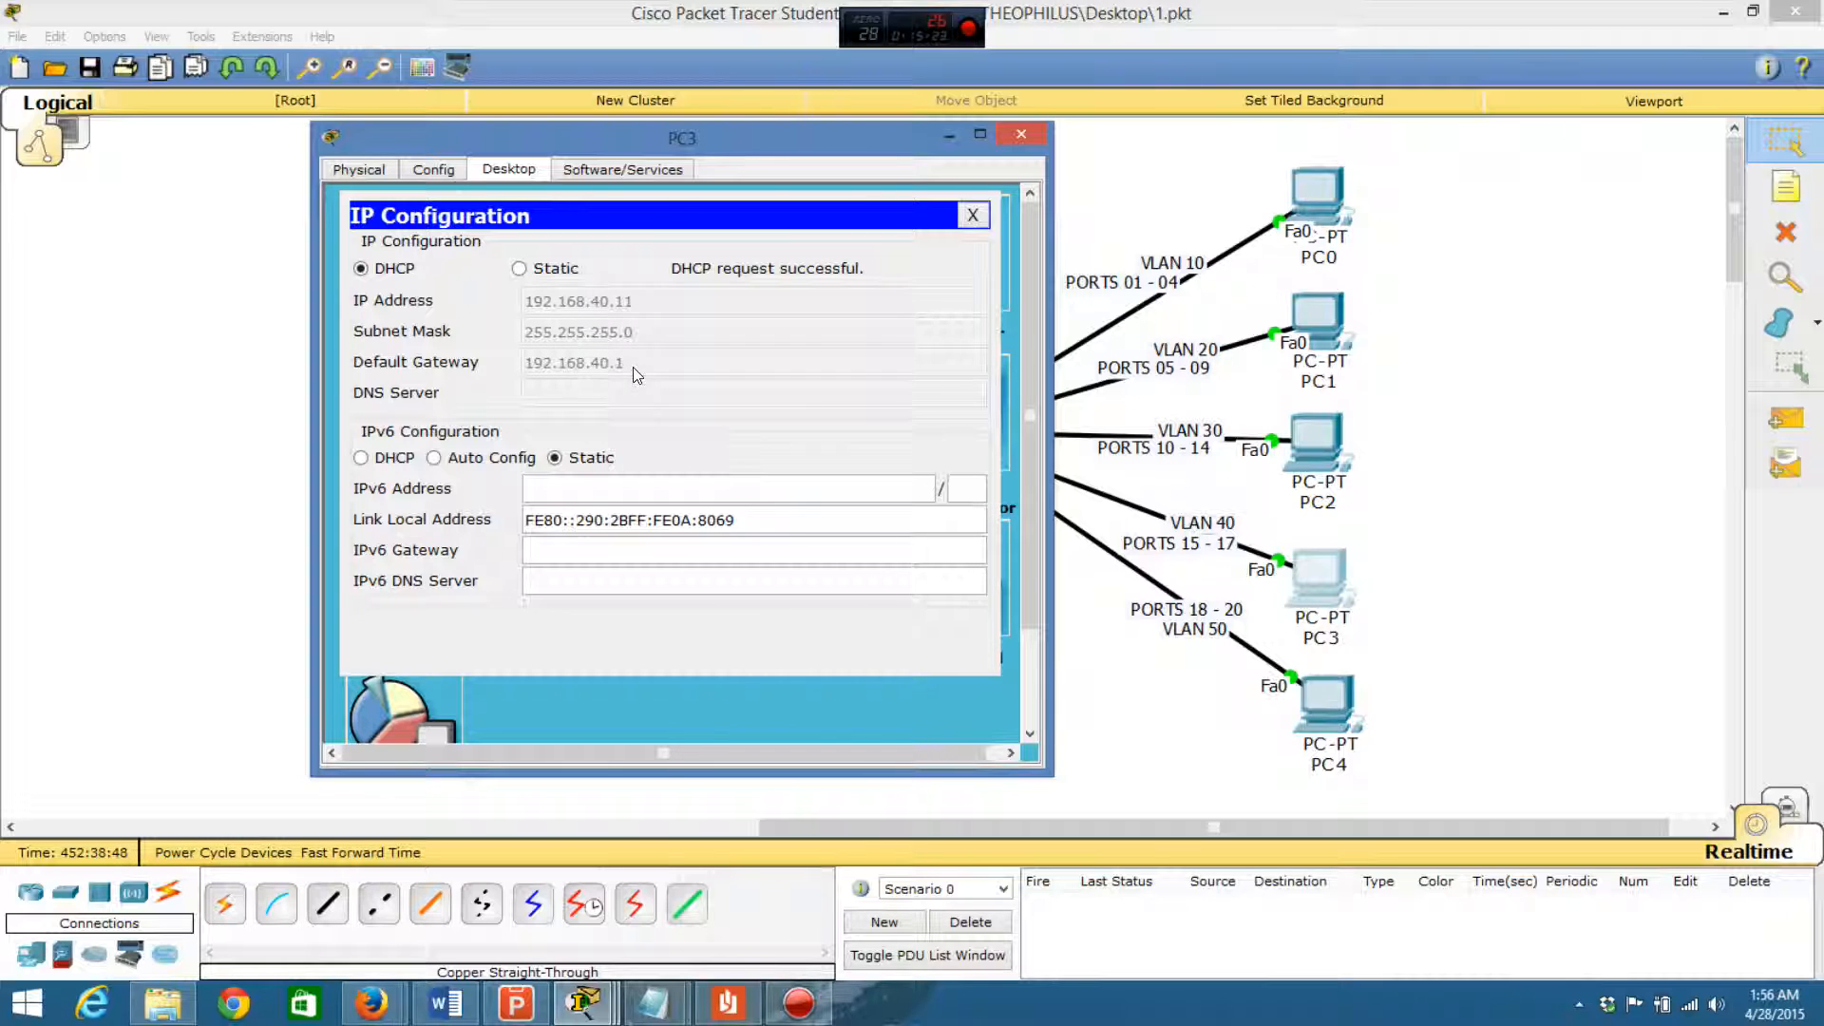
click(1021, 140)
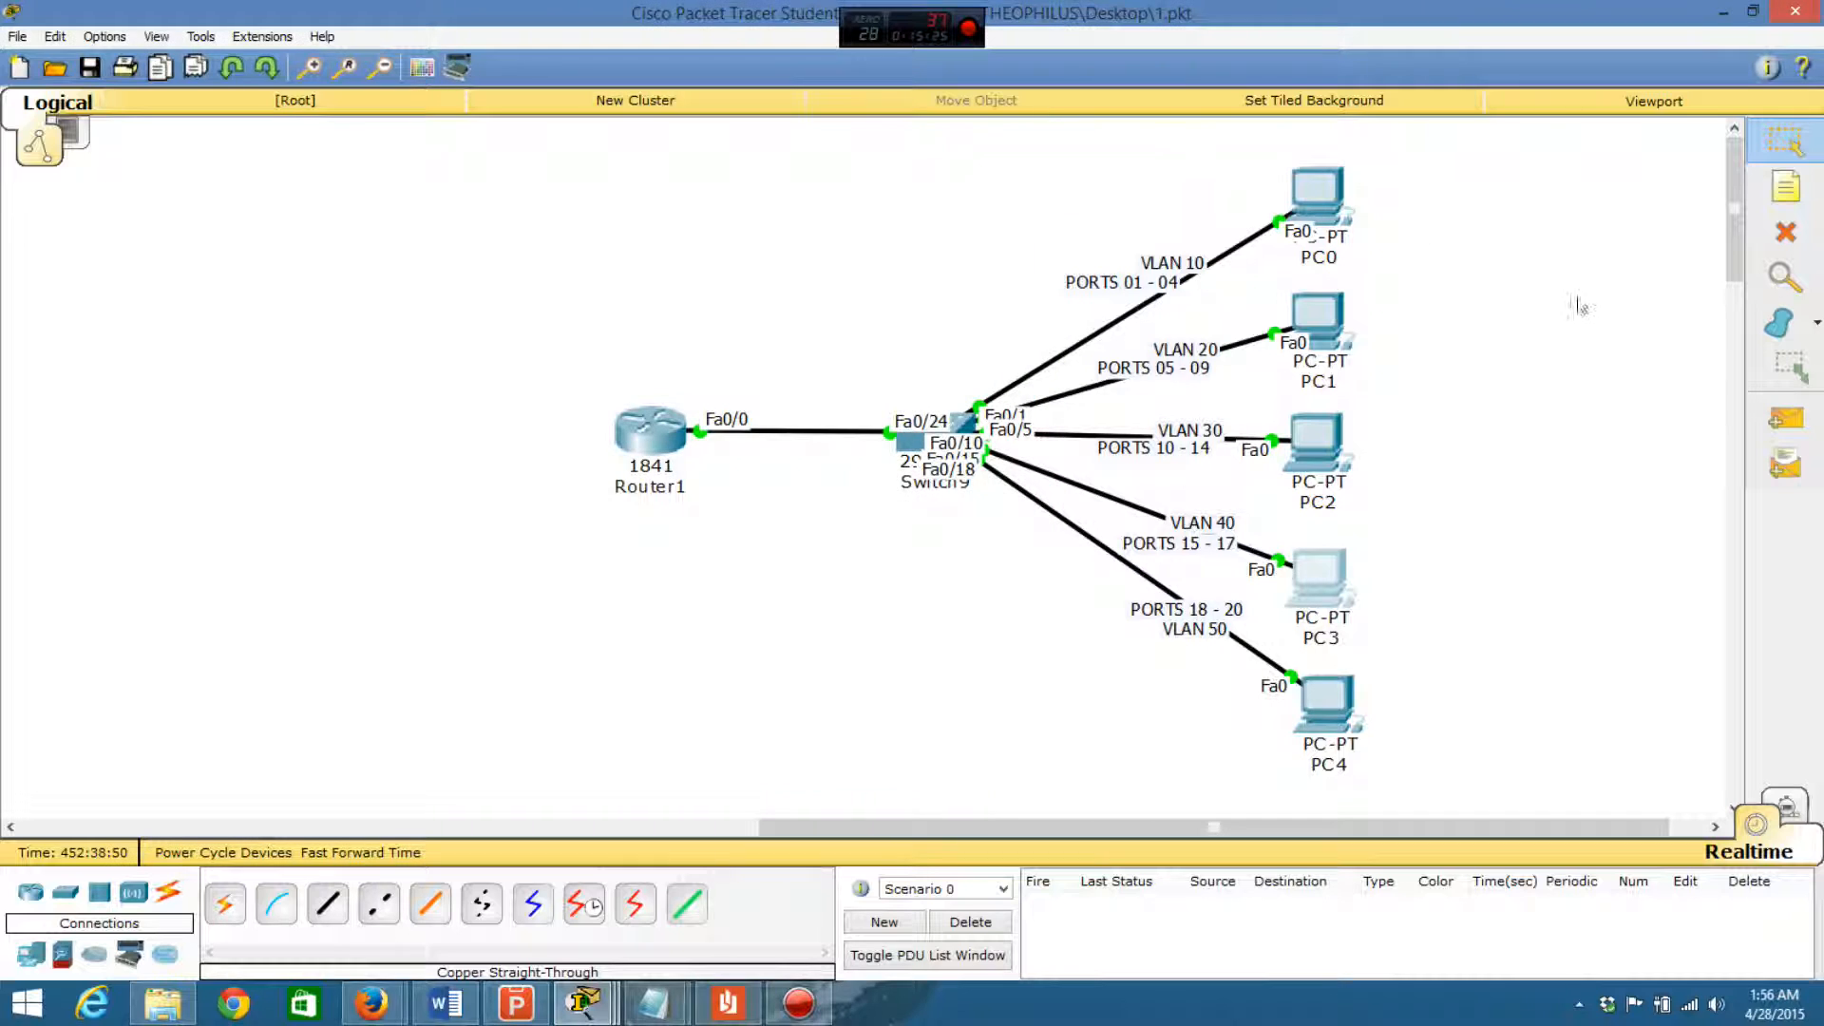
- Send simple test PDUs from PC3 to PC2 and from PC3 to PC0
click(1786, 418)
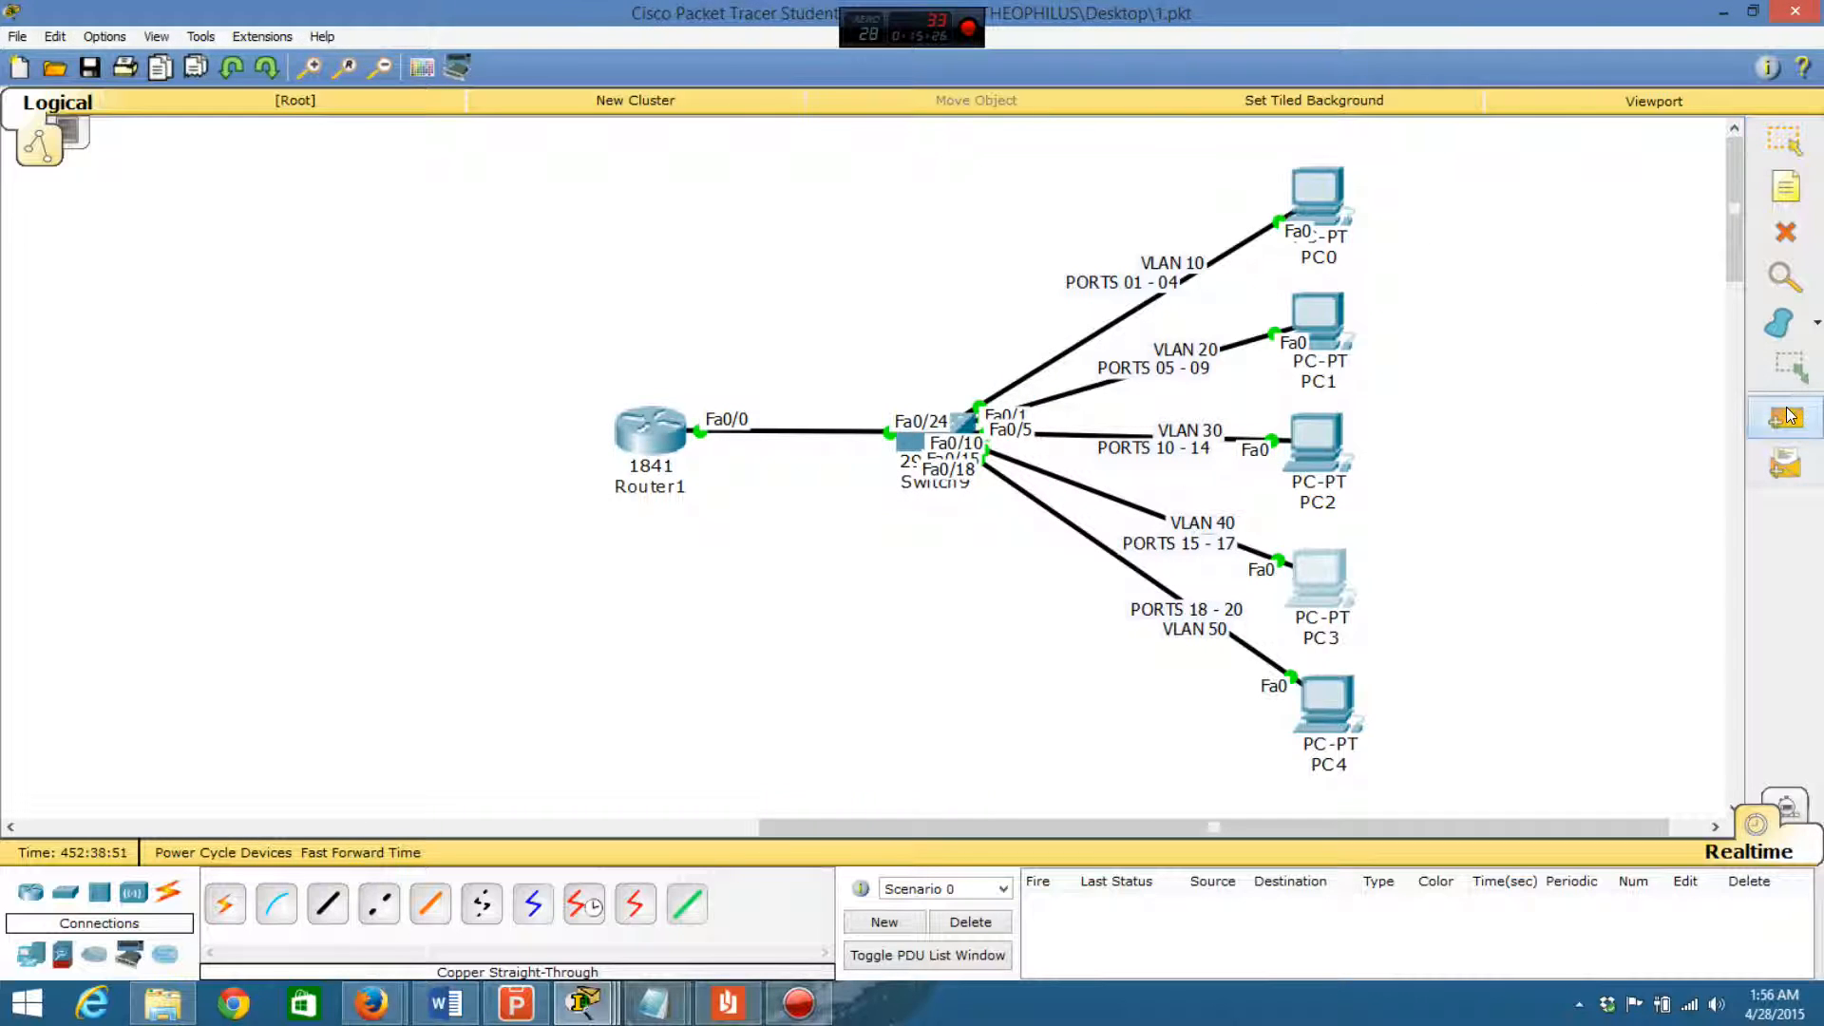
click(1321, 577)
click(1317, 449)
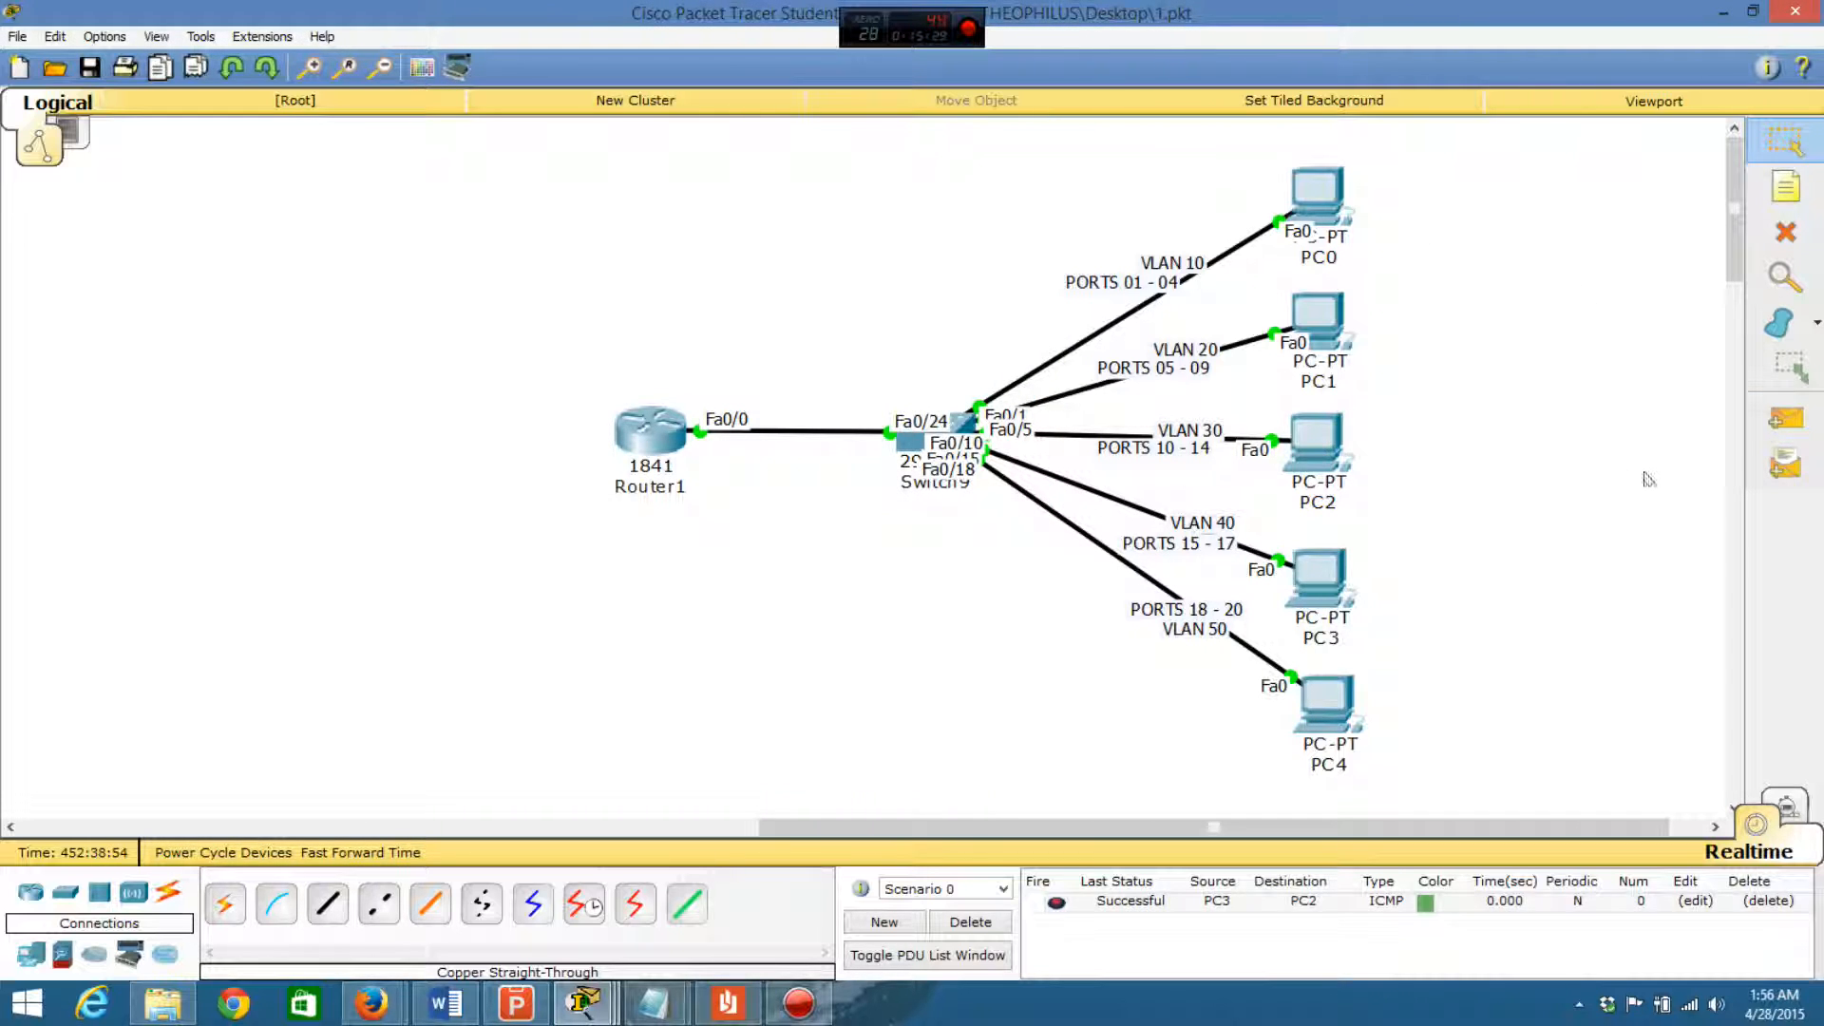
click(1787, 418)
click(1326, 577)
click(1312, 202)
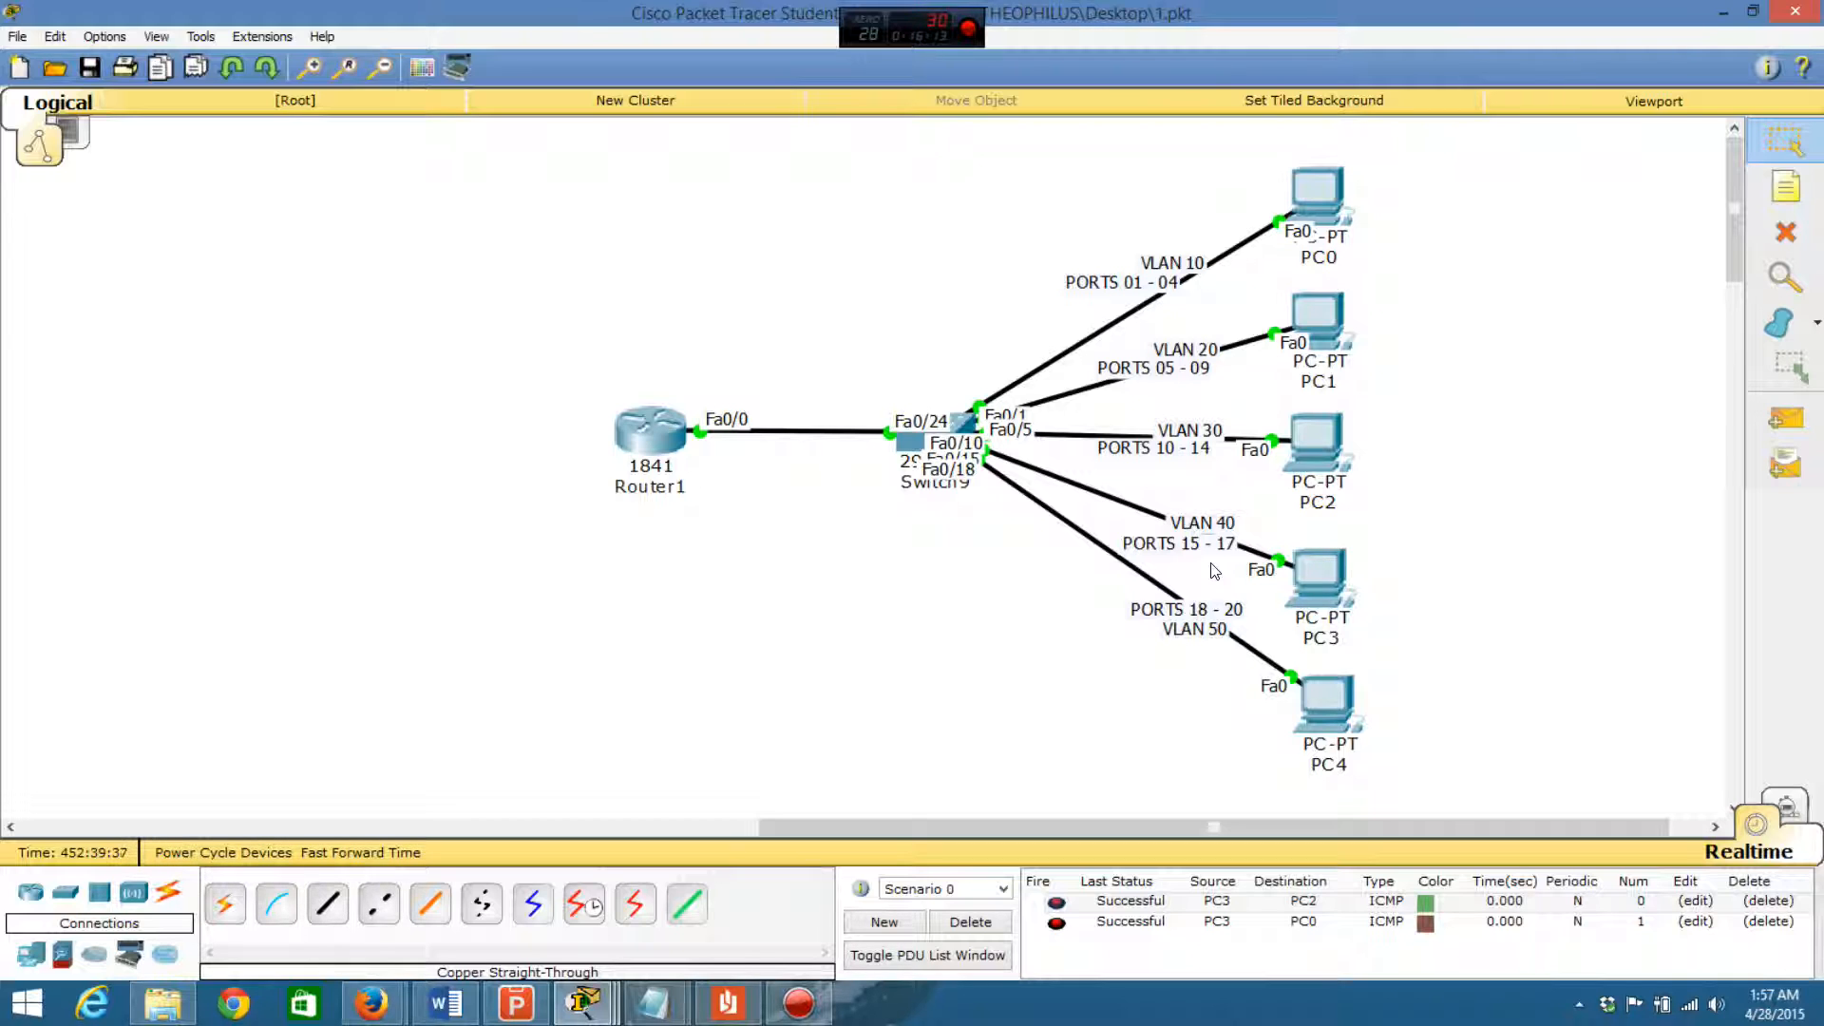
- Display the DHCP address bindings on Router1, review the leases for each VLAN, and close the router window
click(644, 429)
click(520, 667)
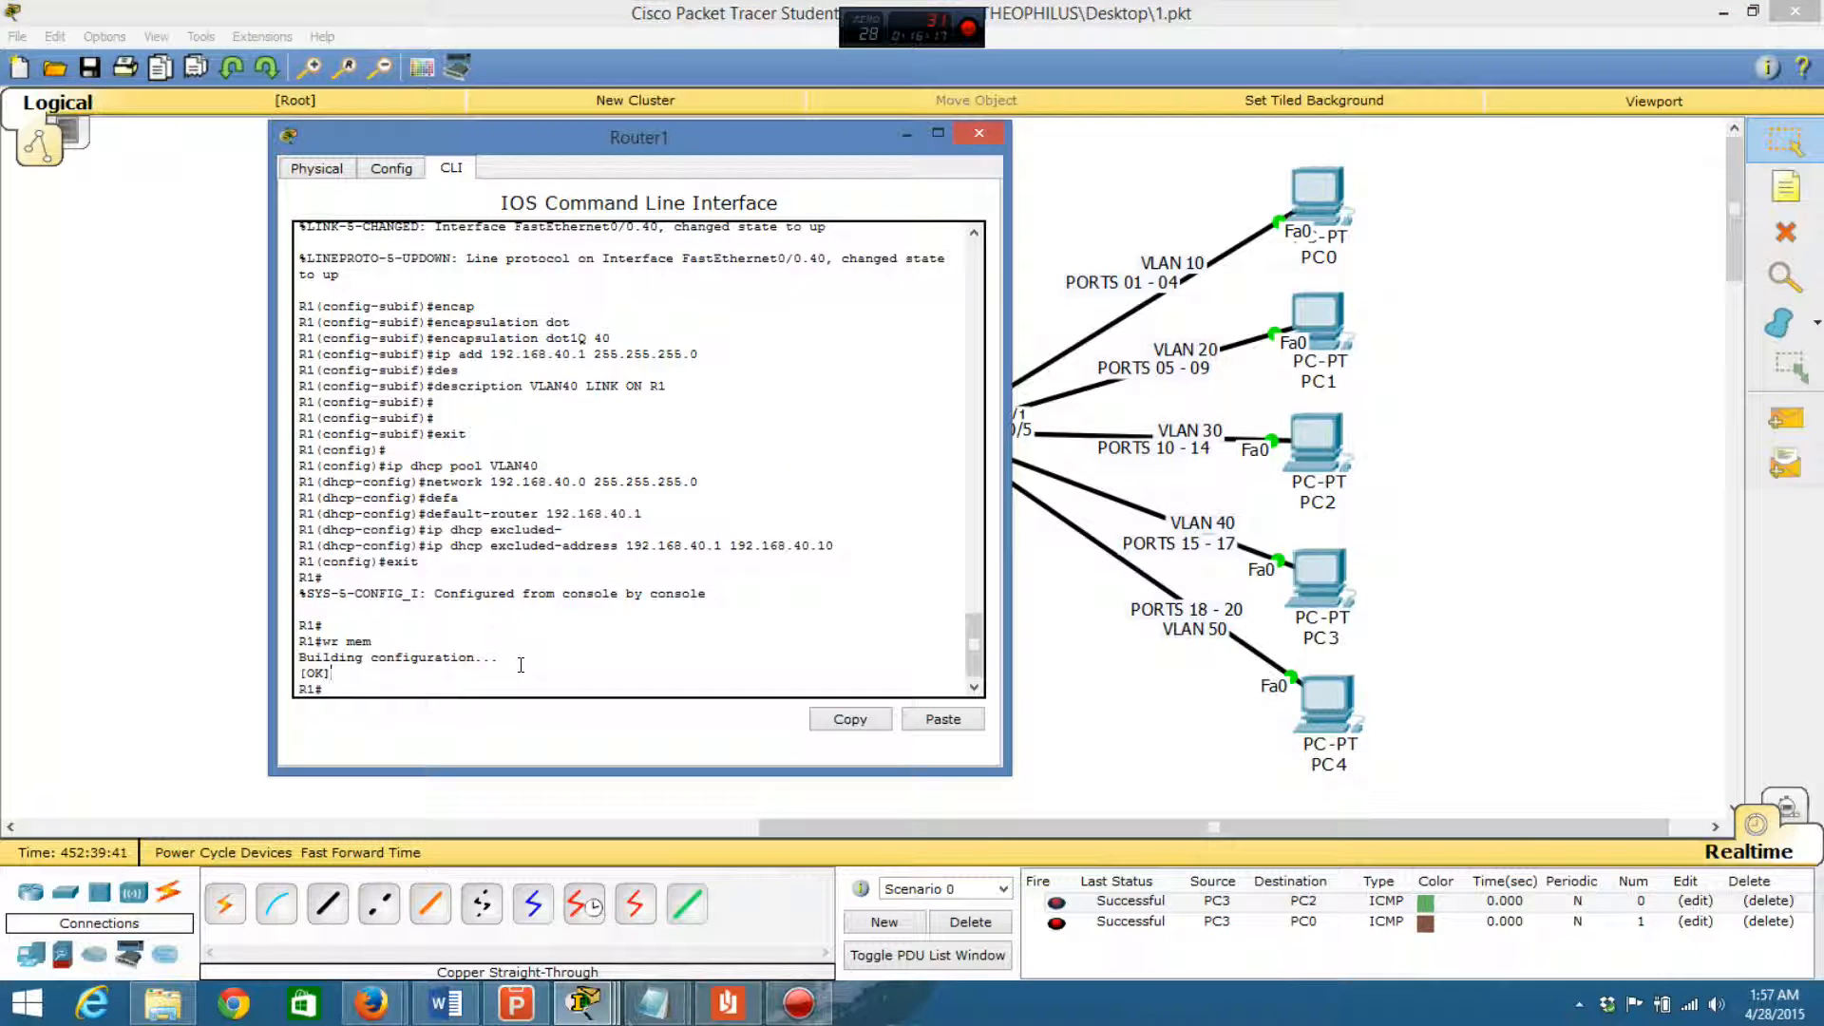
key(Return)
key(Return)
text(show ip h)
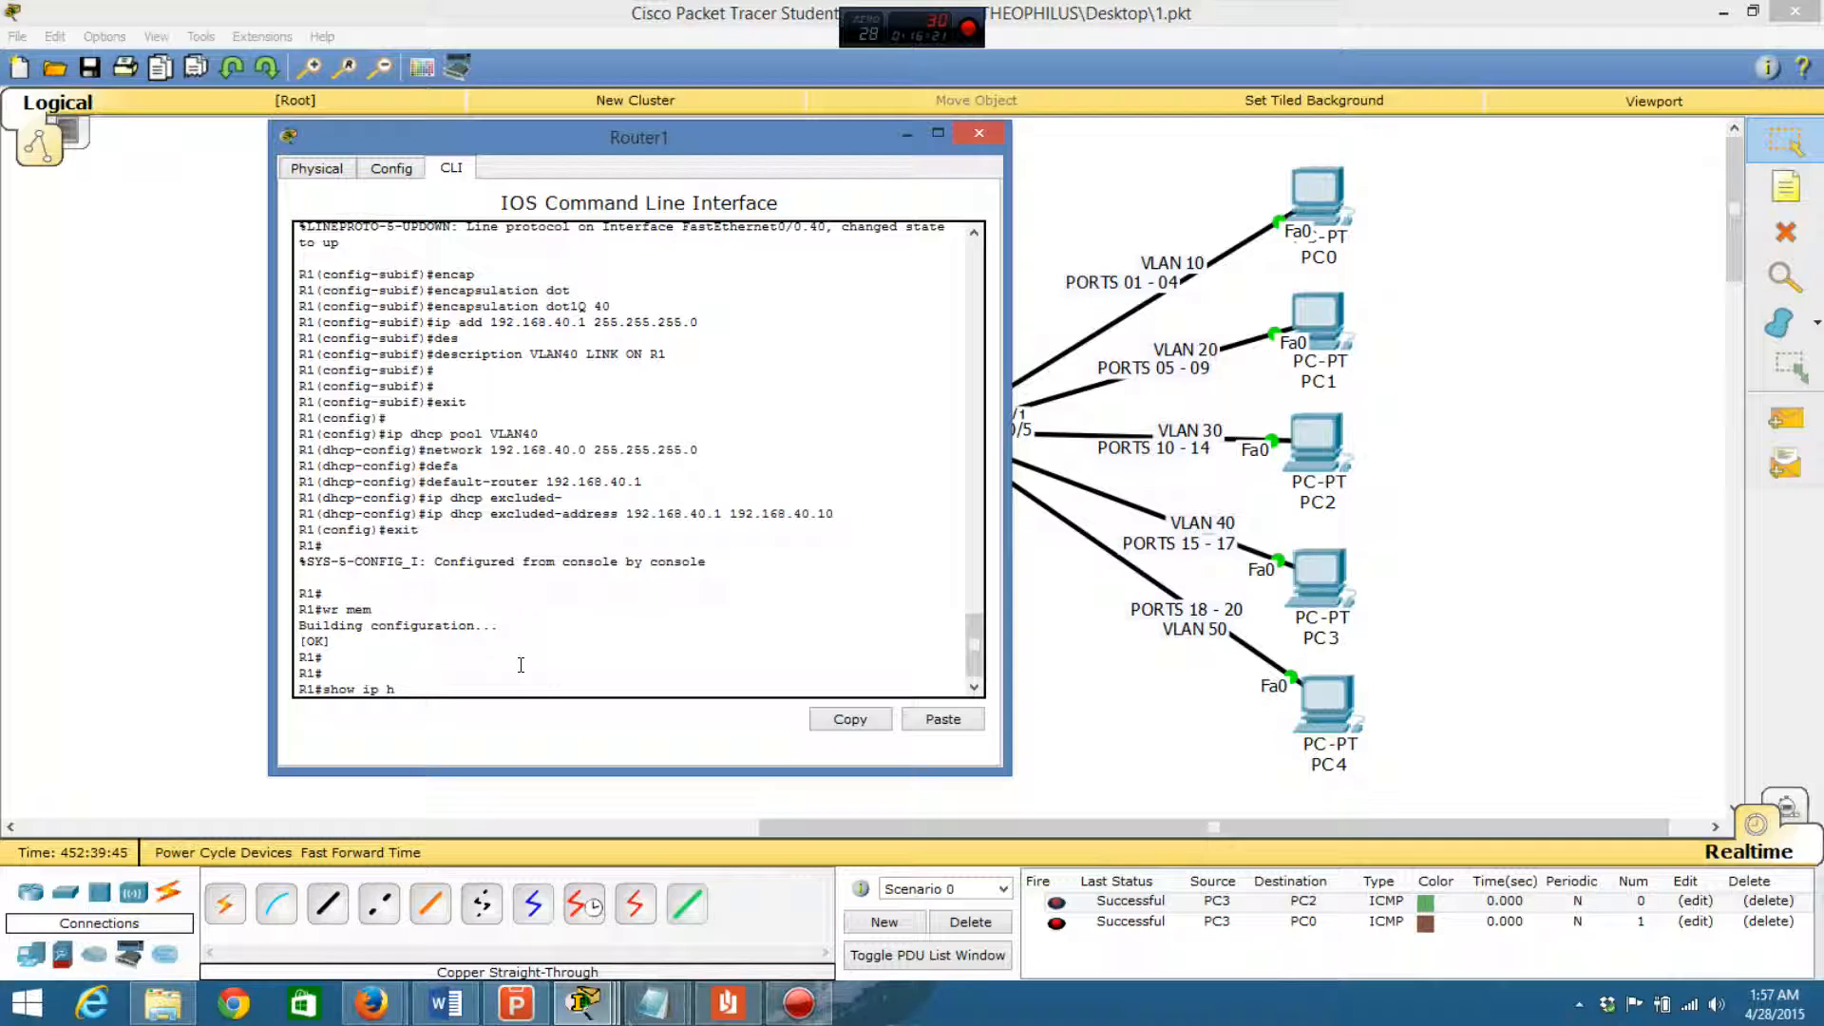
text(ch)
key(BackSpace)
text(dhcp bind)
key(Tab)
key(Return)
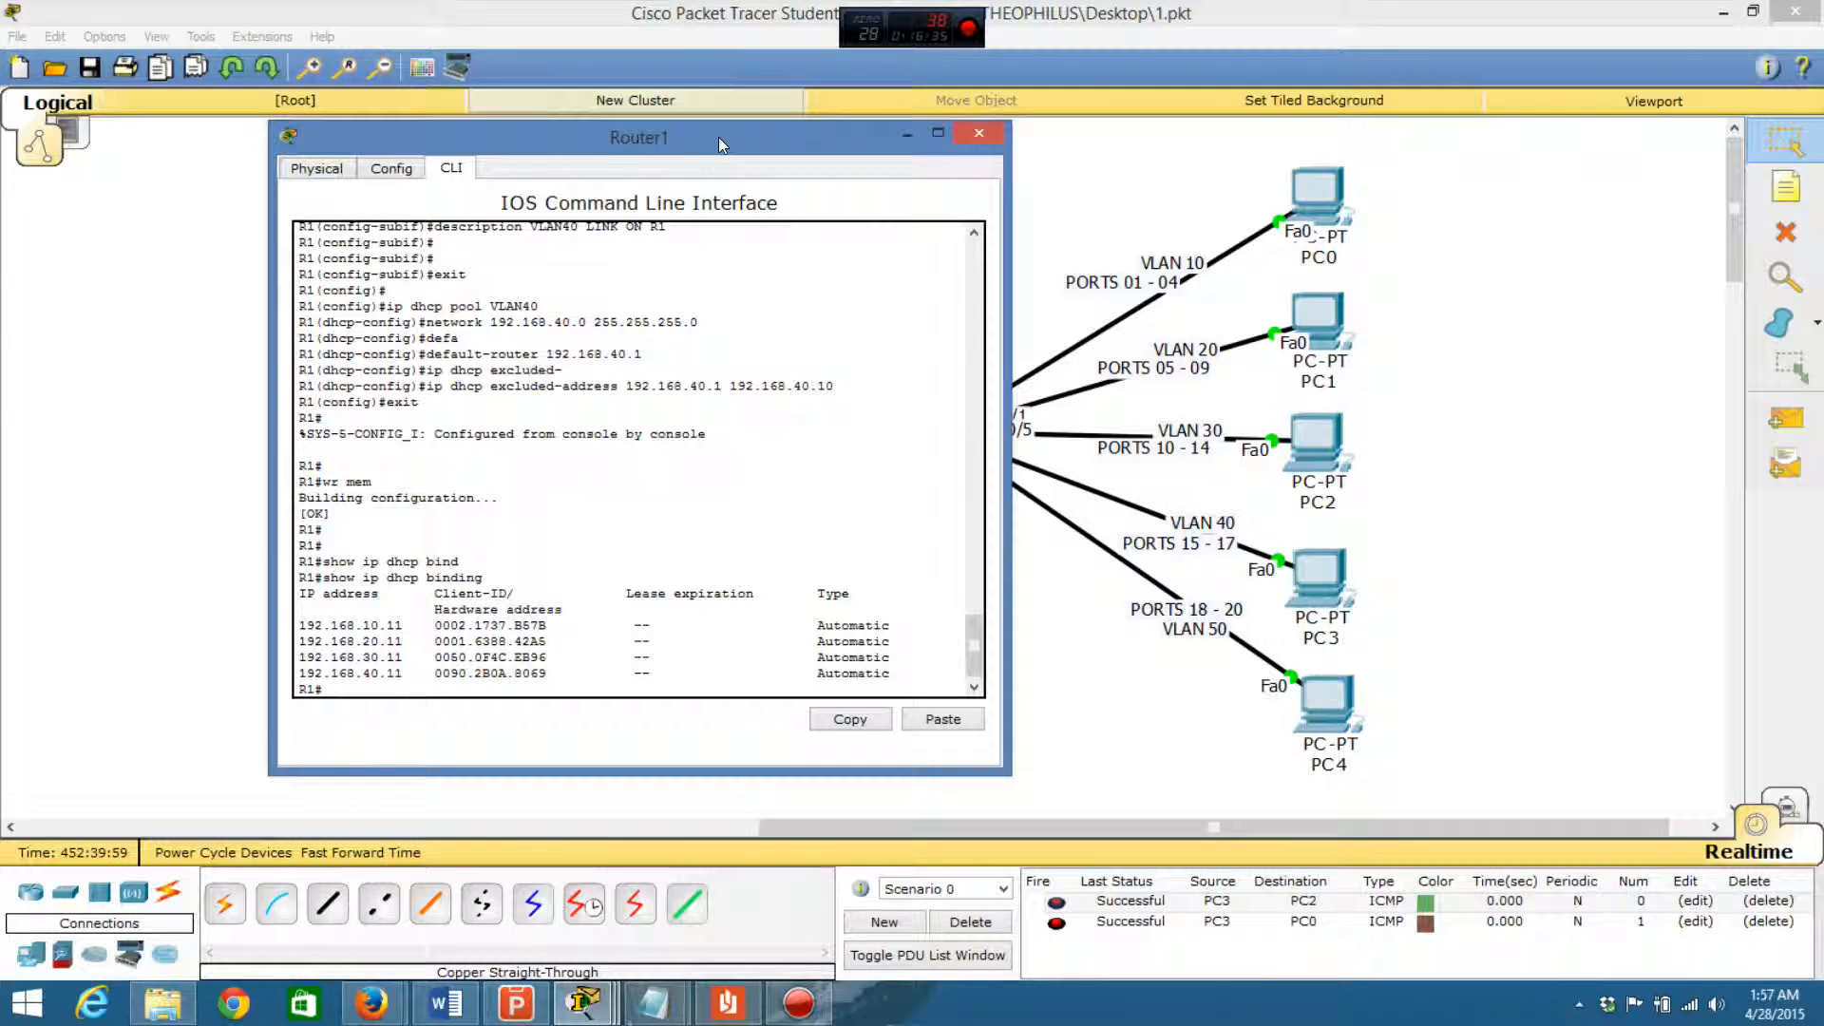
drag(718, 137, 589, 136)
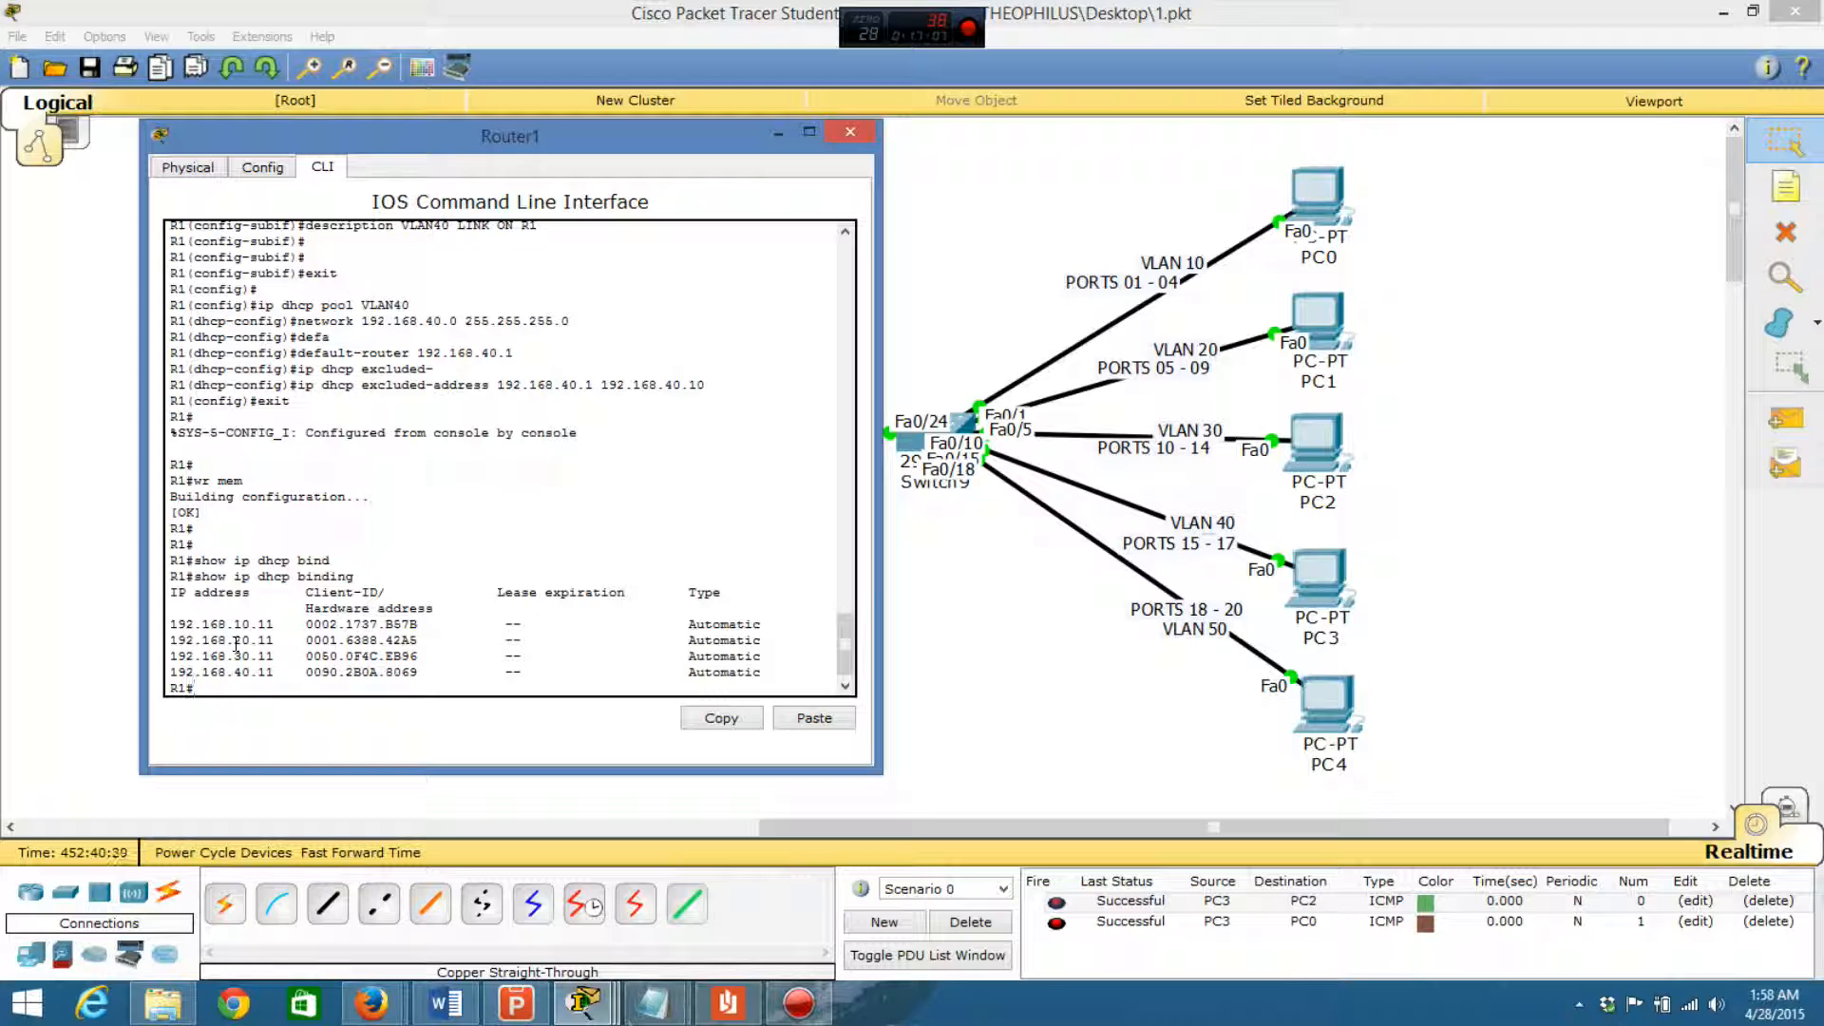
click(217, 674)
click(775, 136)
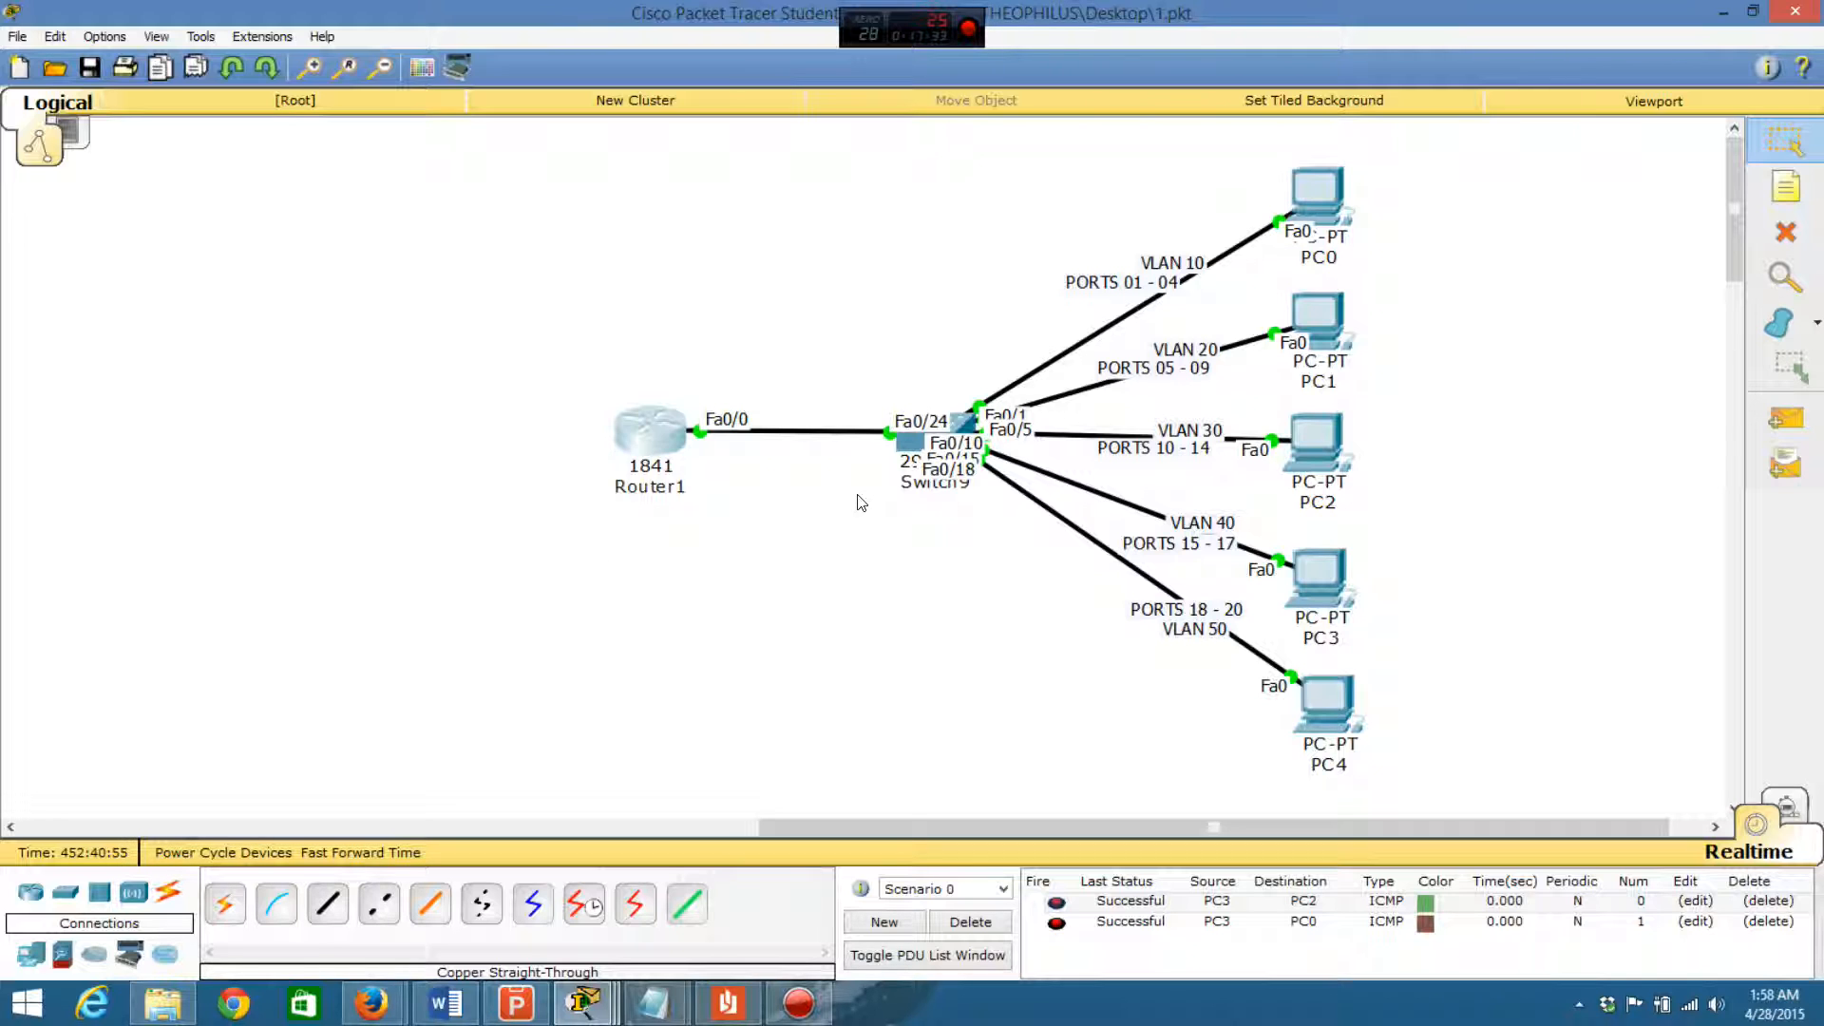
click(671, 437)
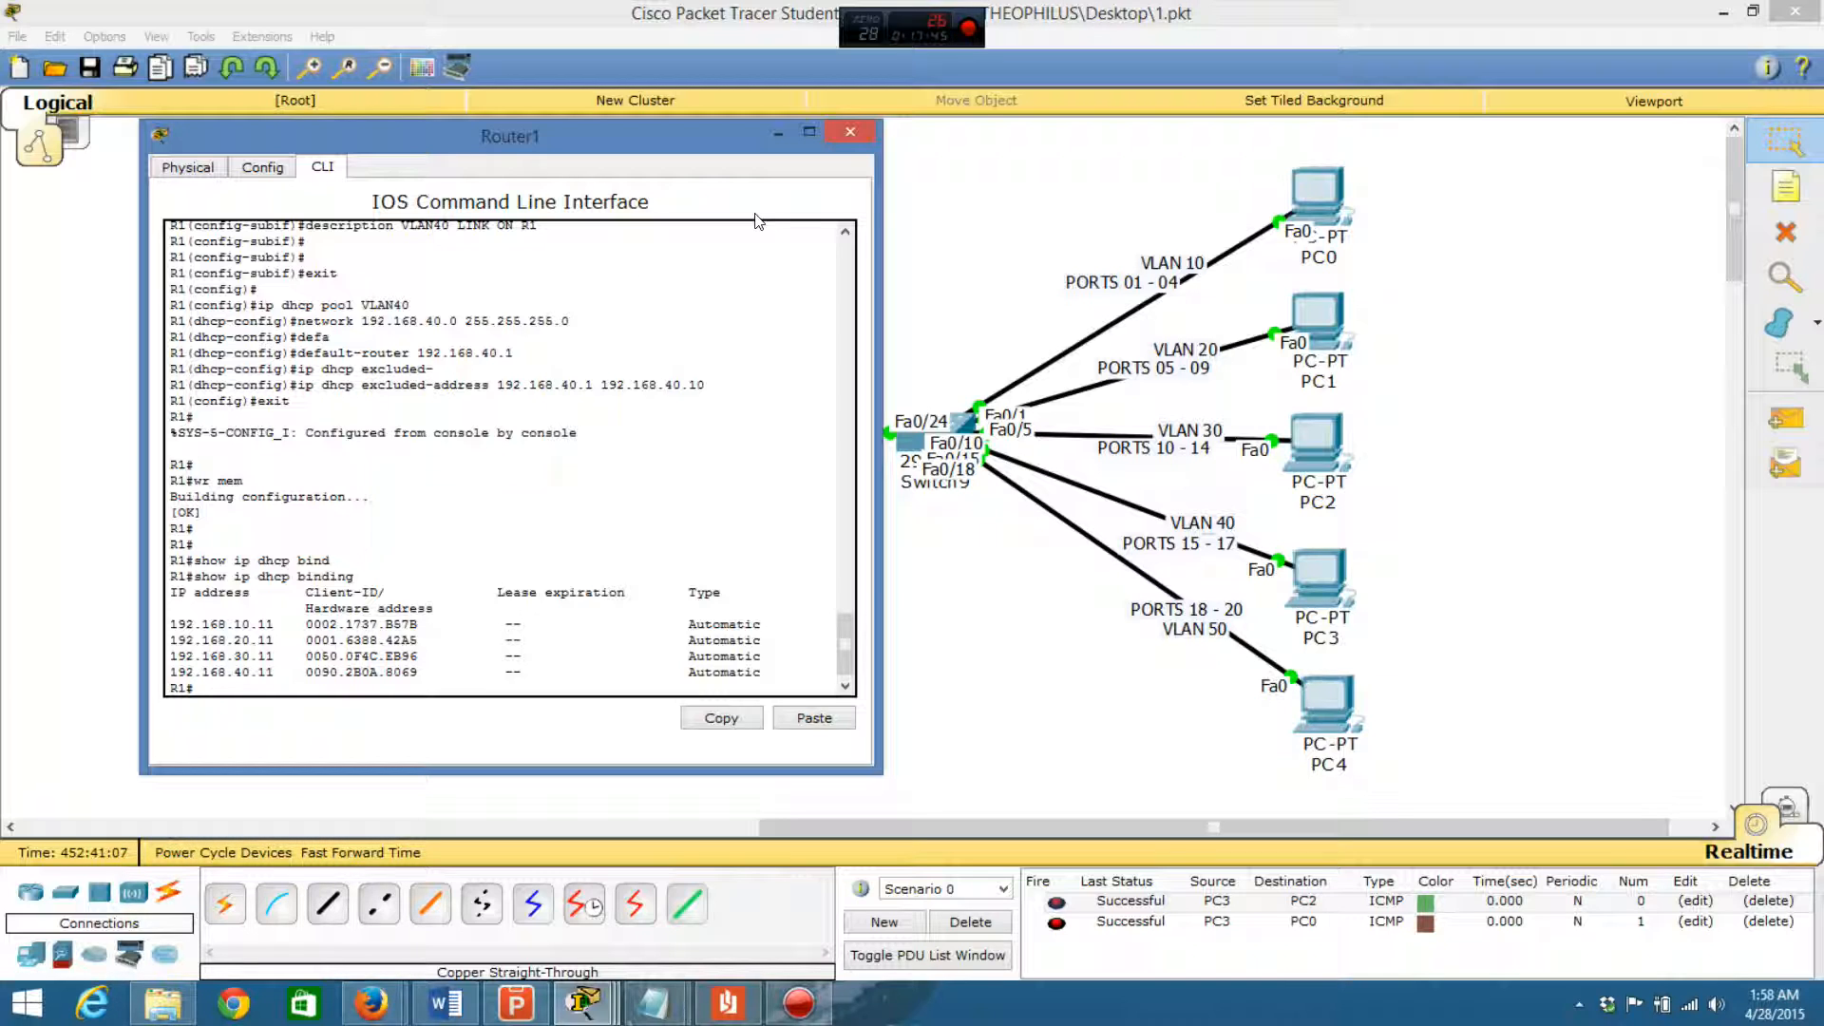
click(849, 134)
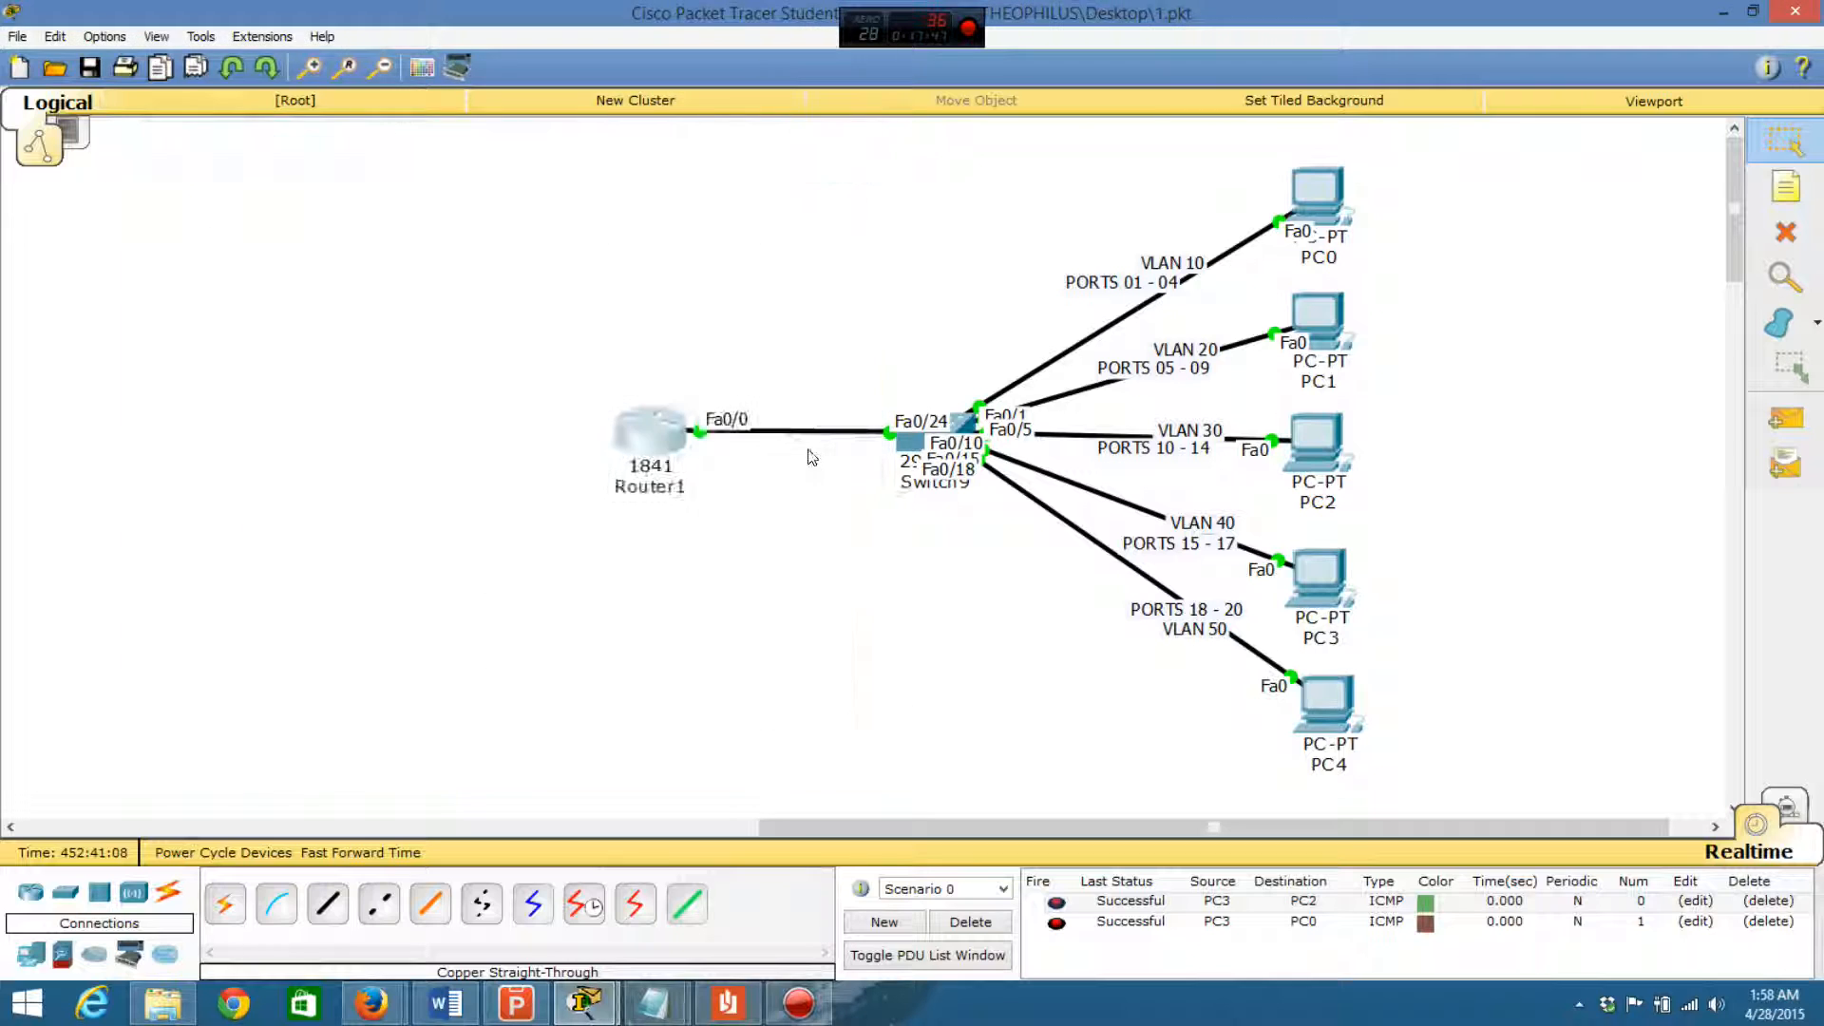
click(797, 1008)
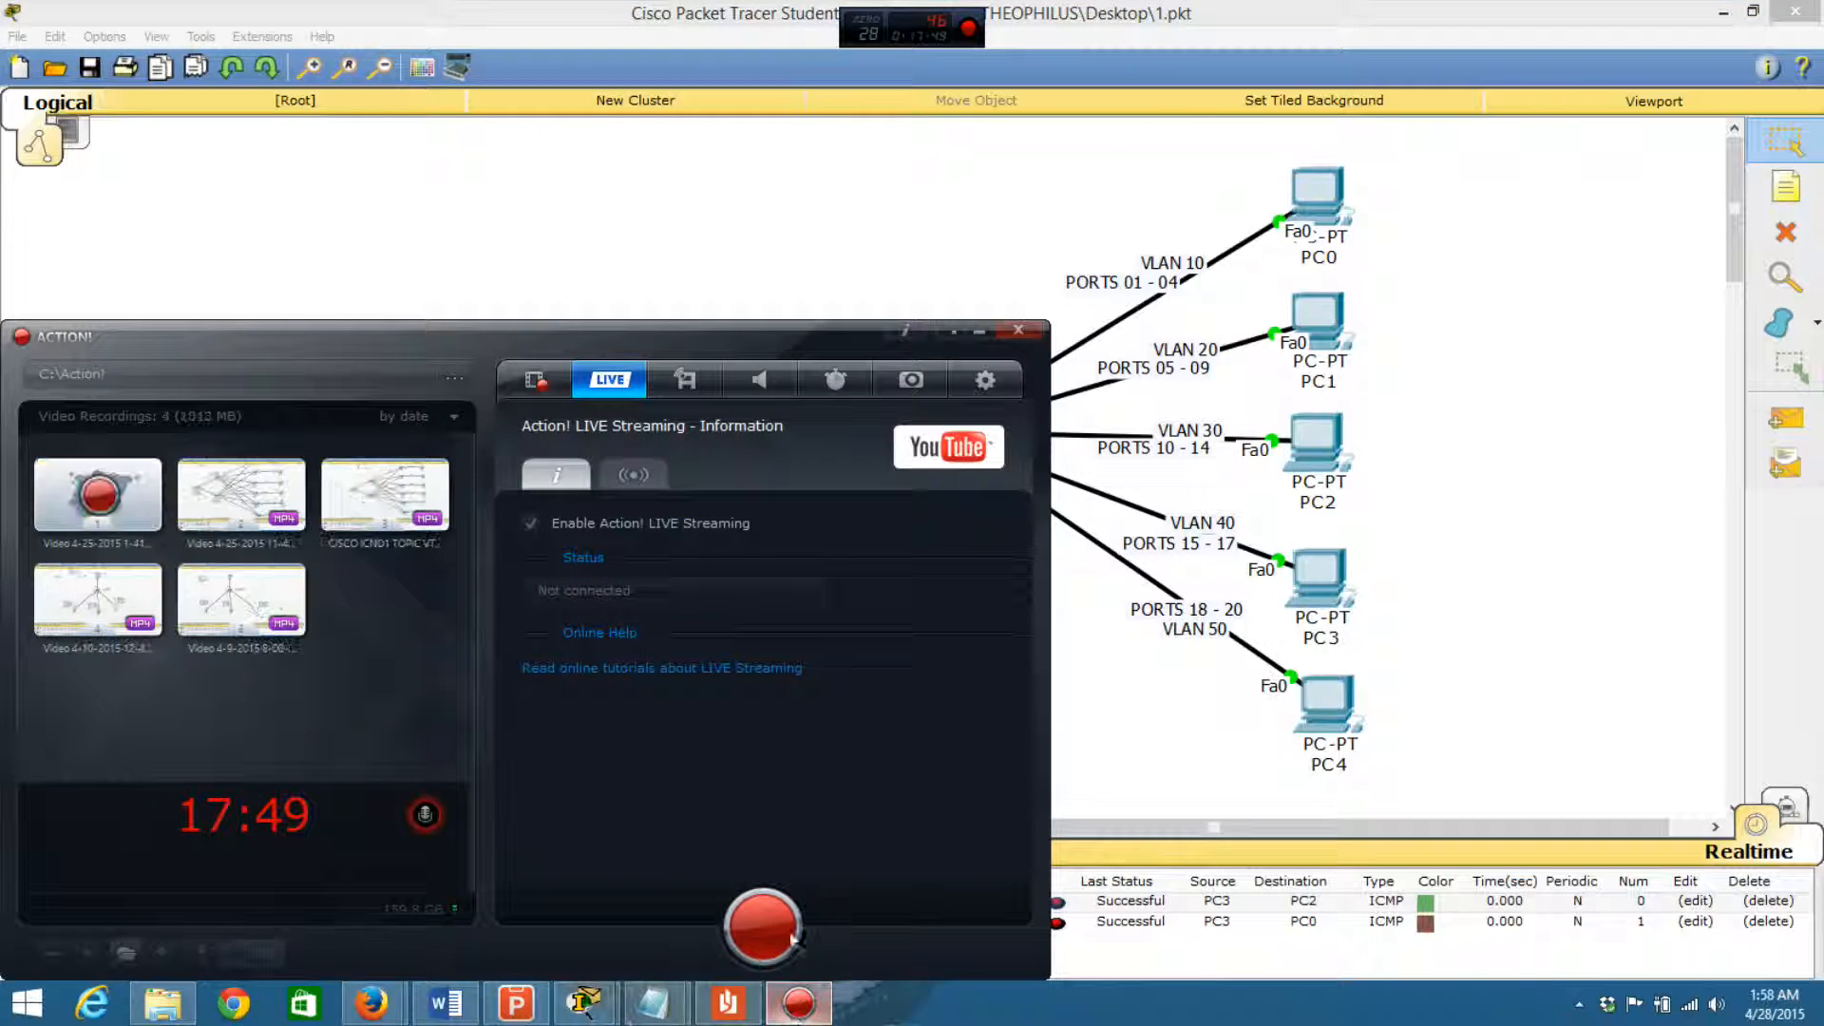